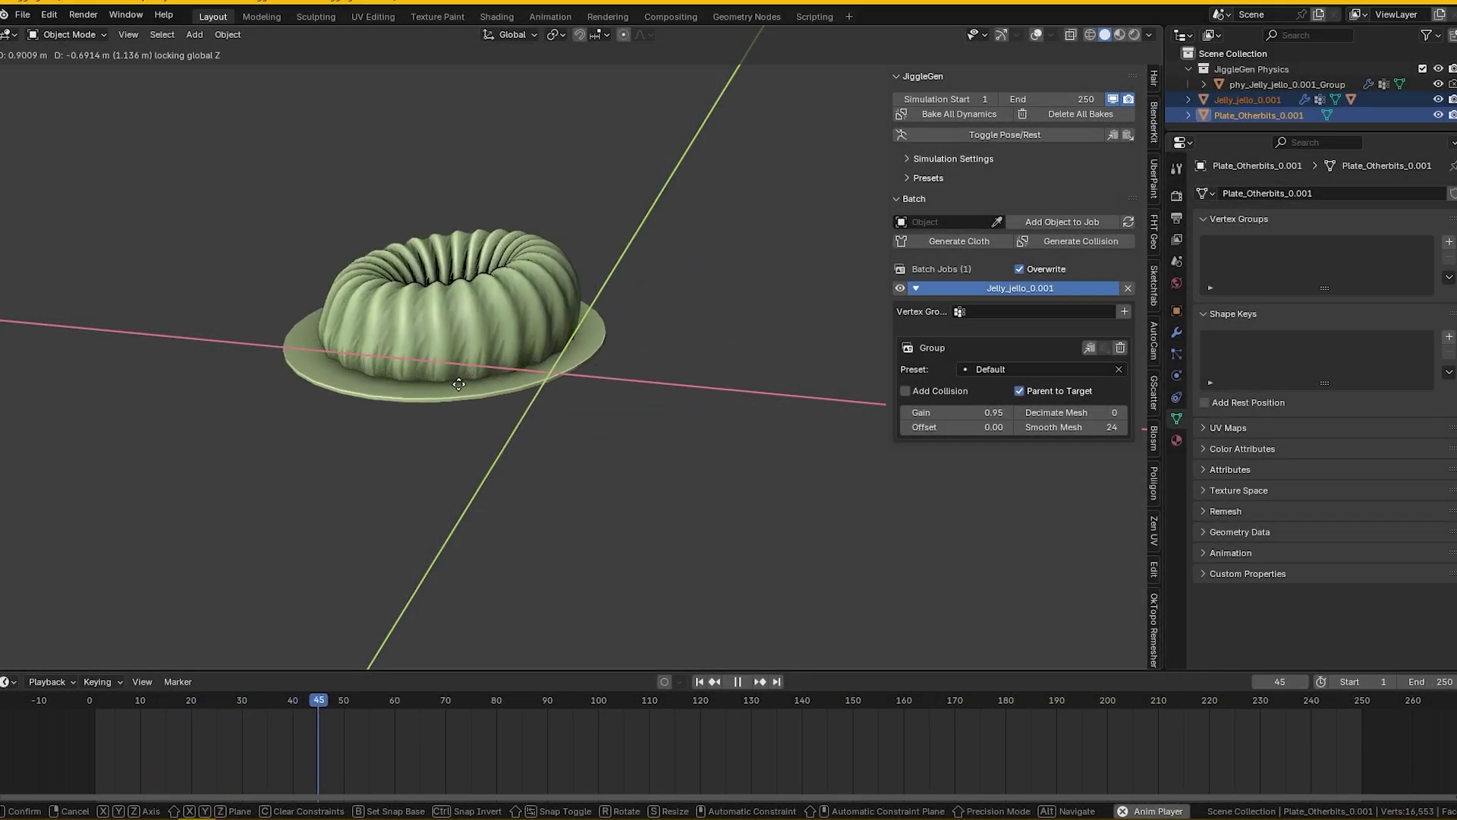
- Move the jello and plate along the global Z axis during playback, and rotate them freely with the trackball rotation
click(615, 479)
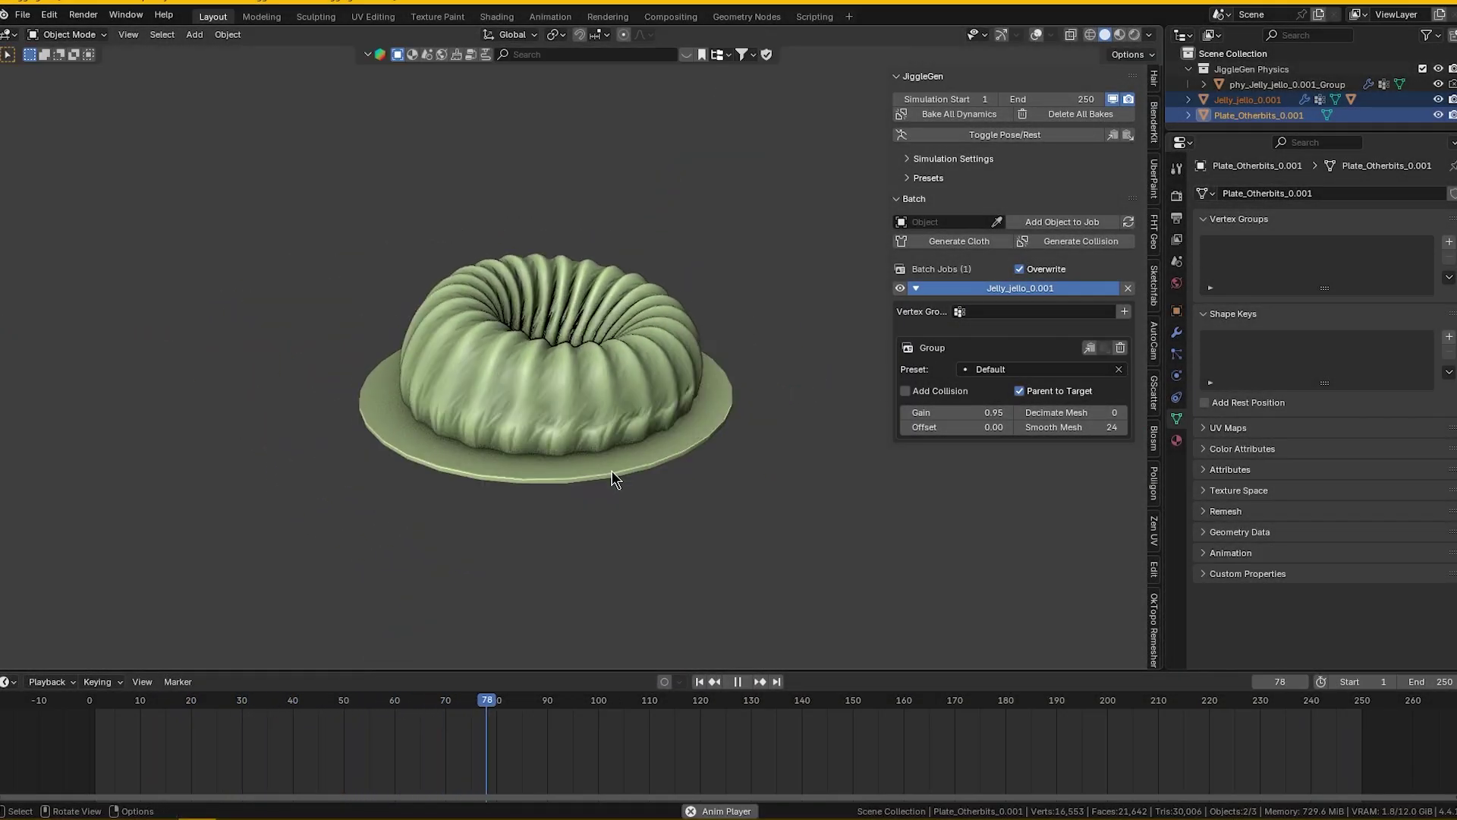
key(g)
key(z)
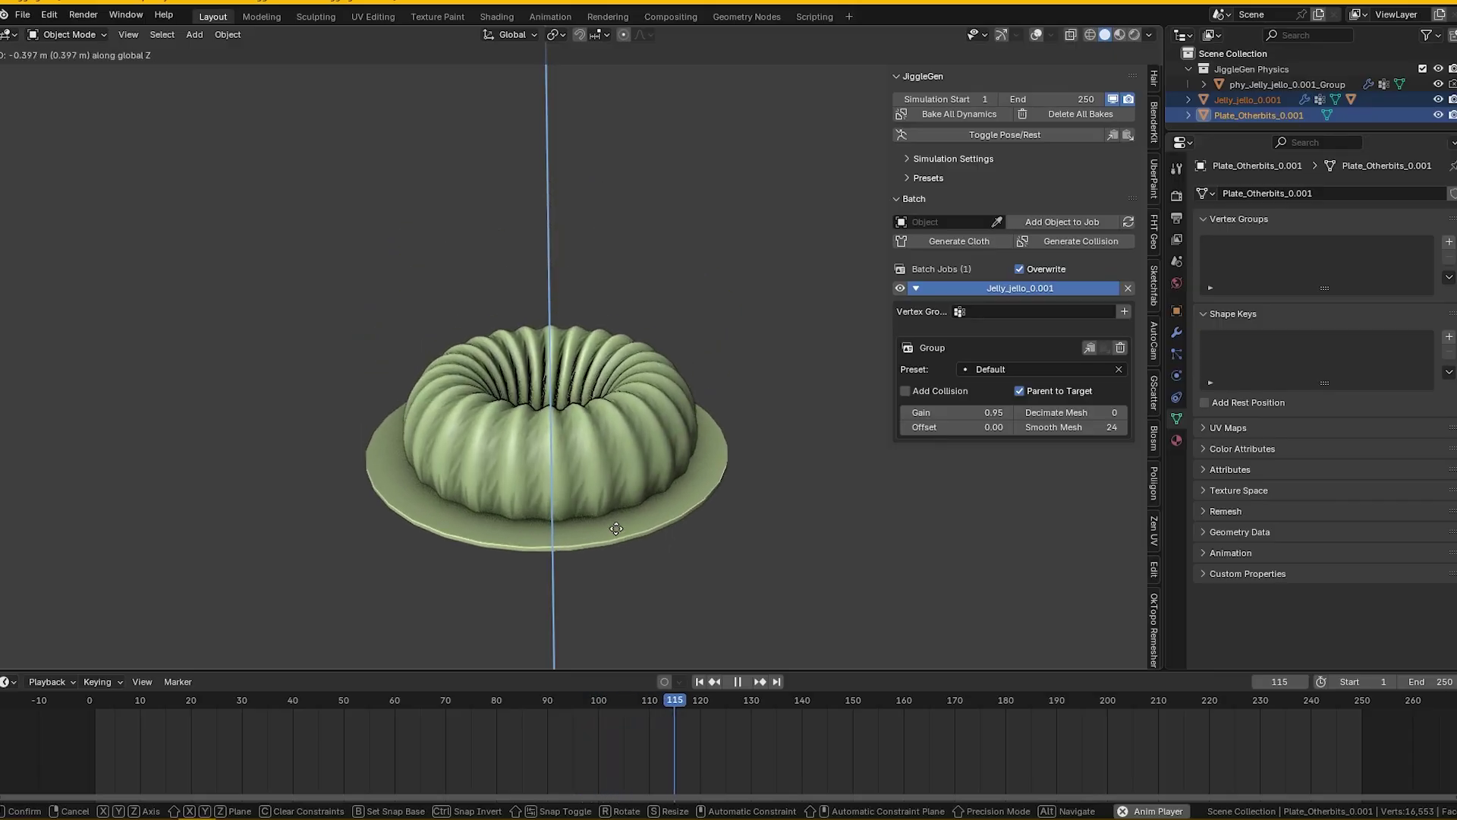
key(r)
key(r)
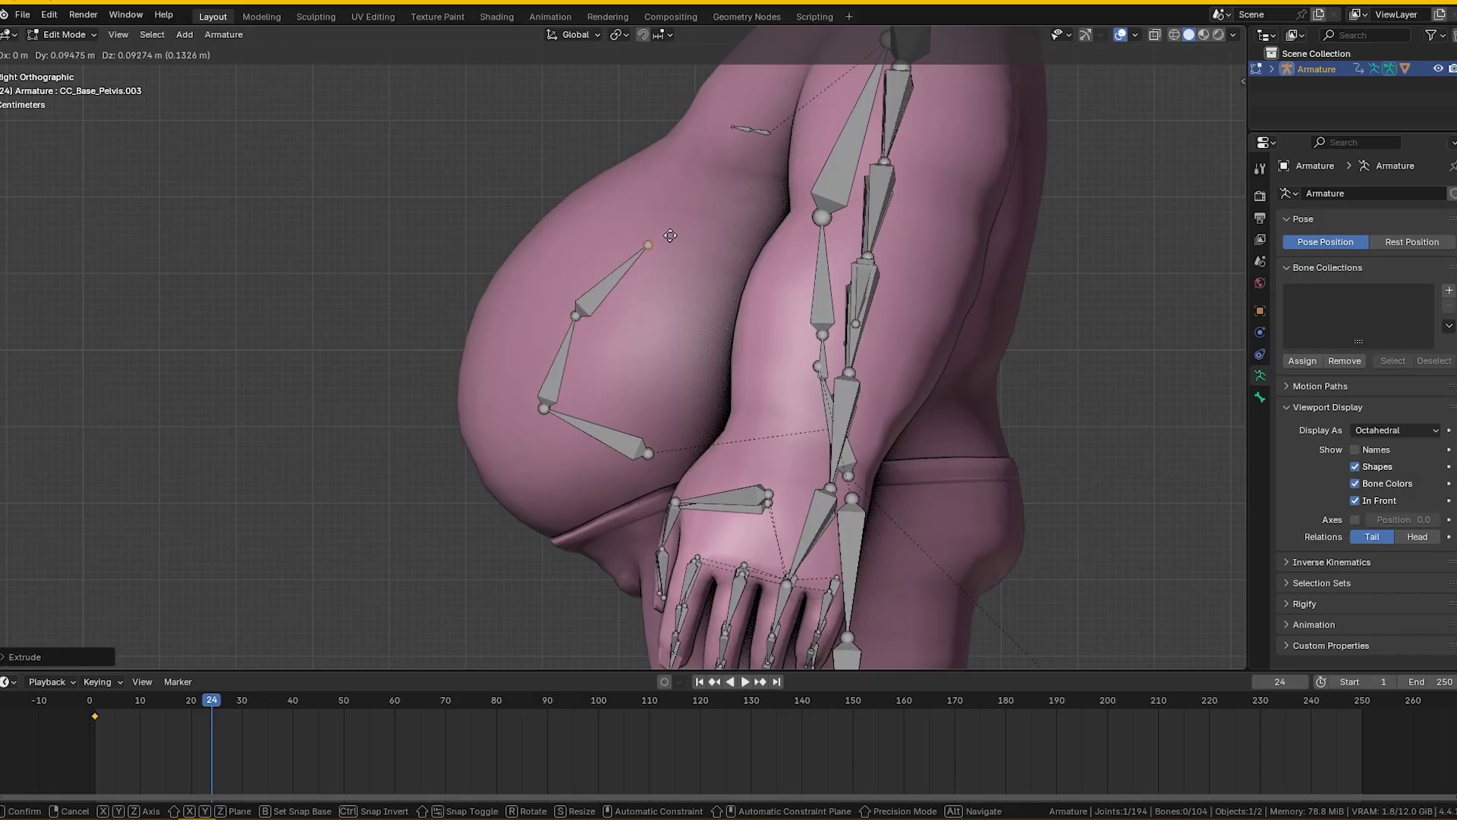
middle_drag(683, 319, 650, 327)
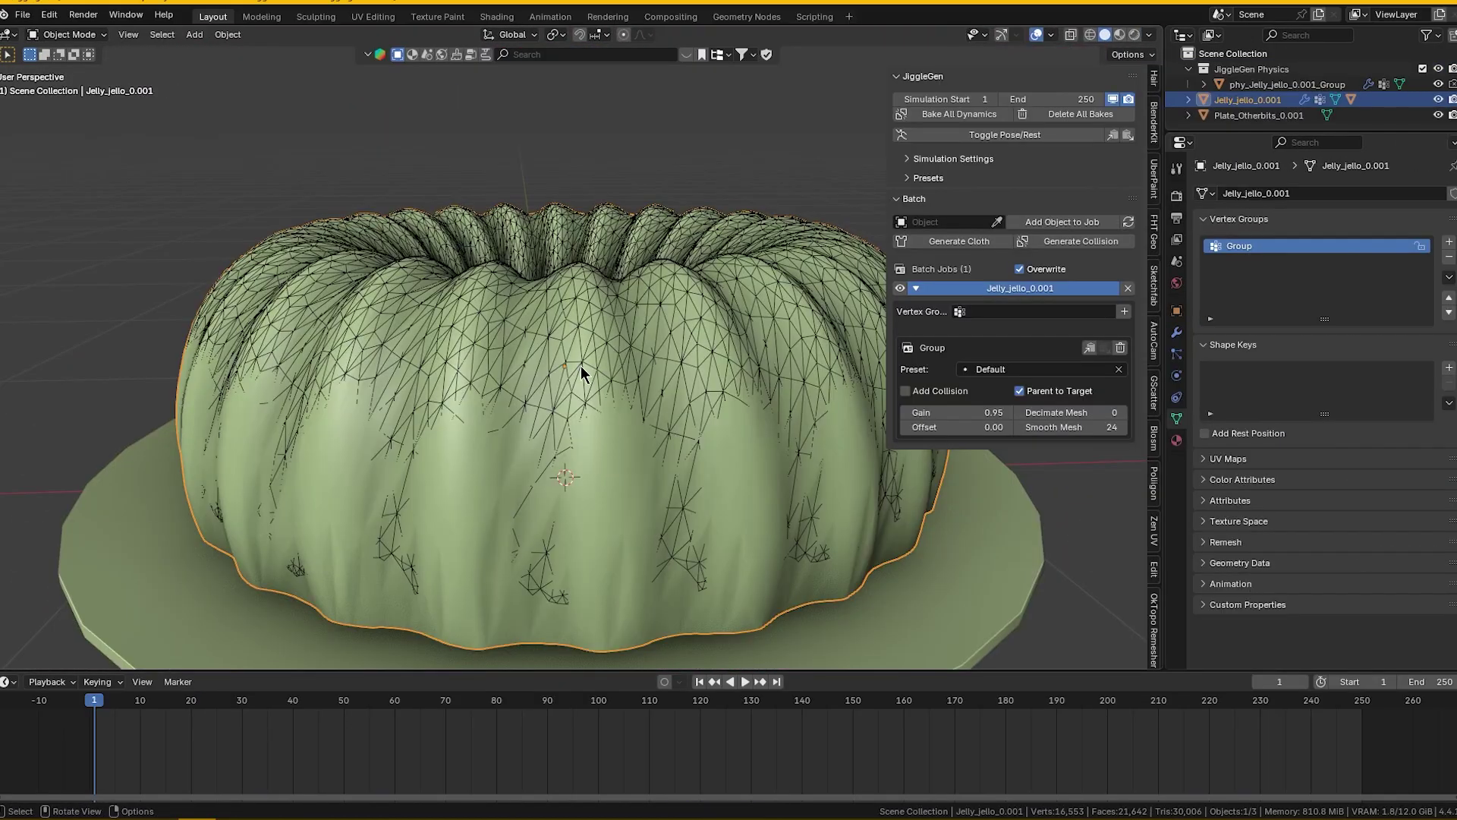
- Select the jello's cage mesh and the original jello in turn to compare which area the cage covers
click(585, 367)
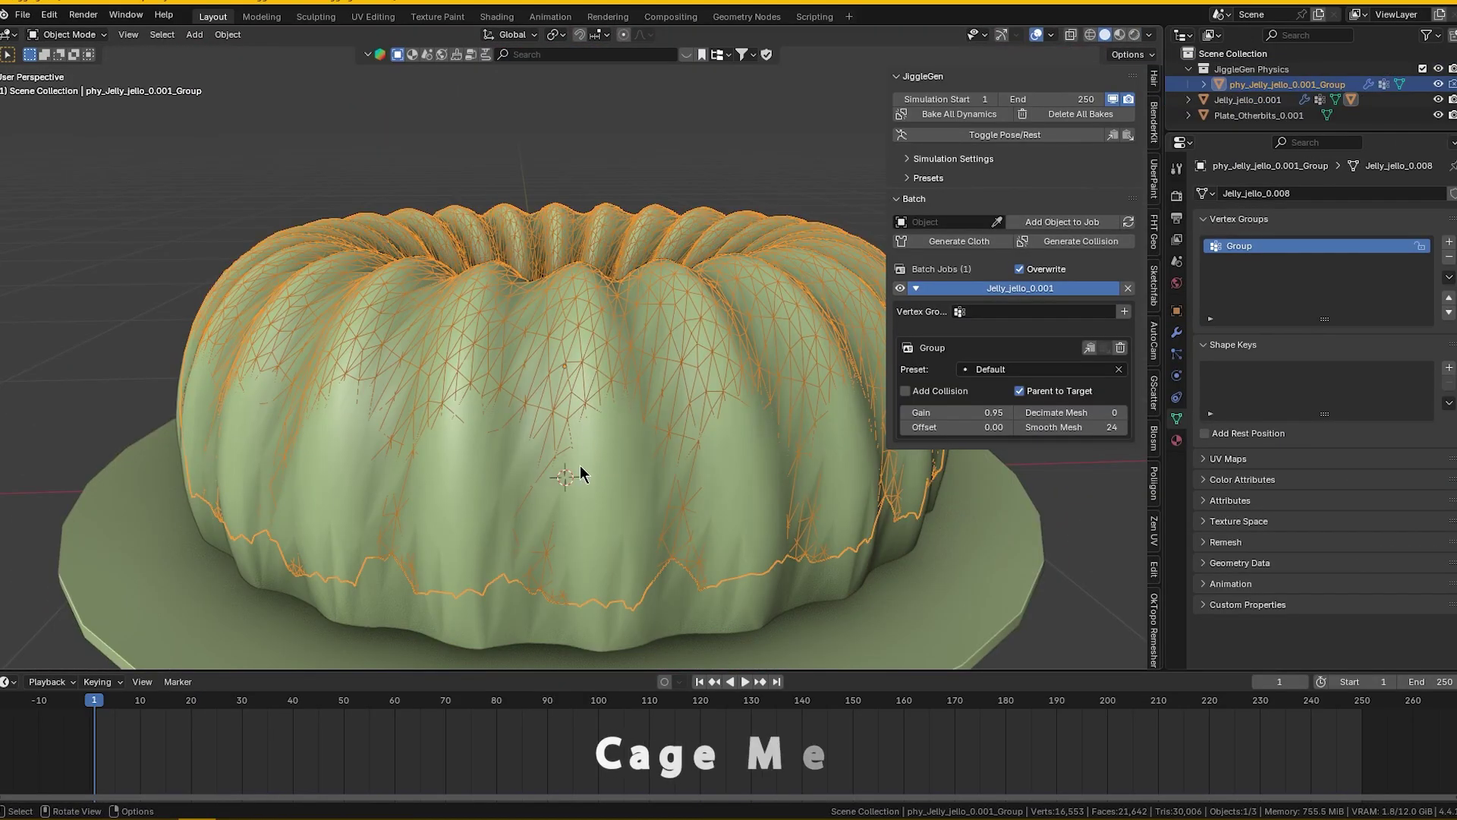
click(611, 633)
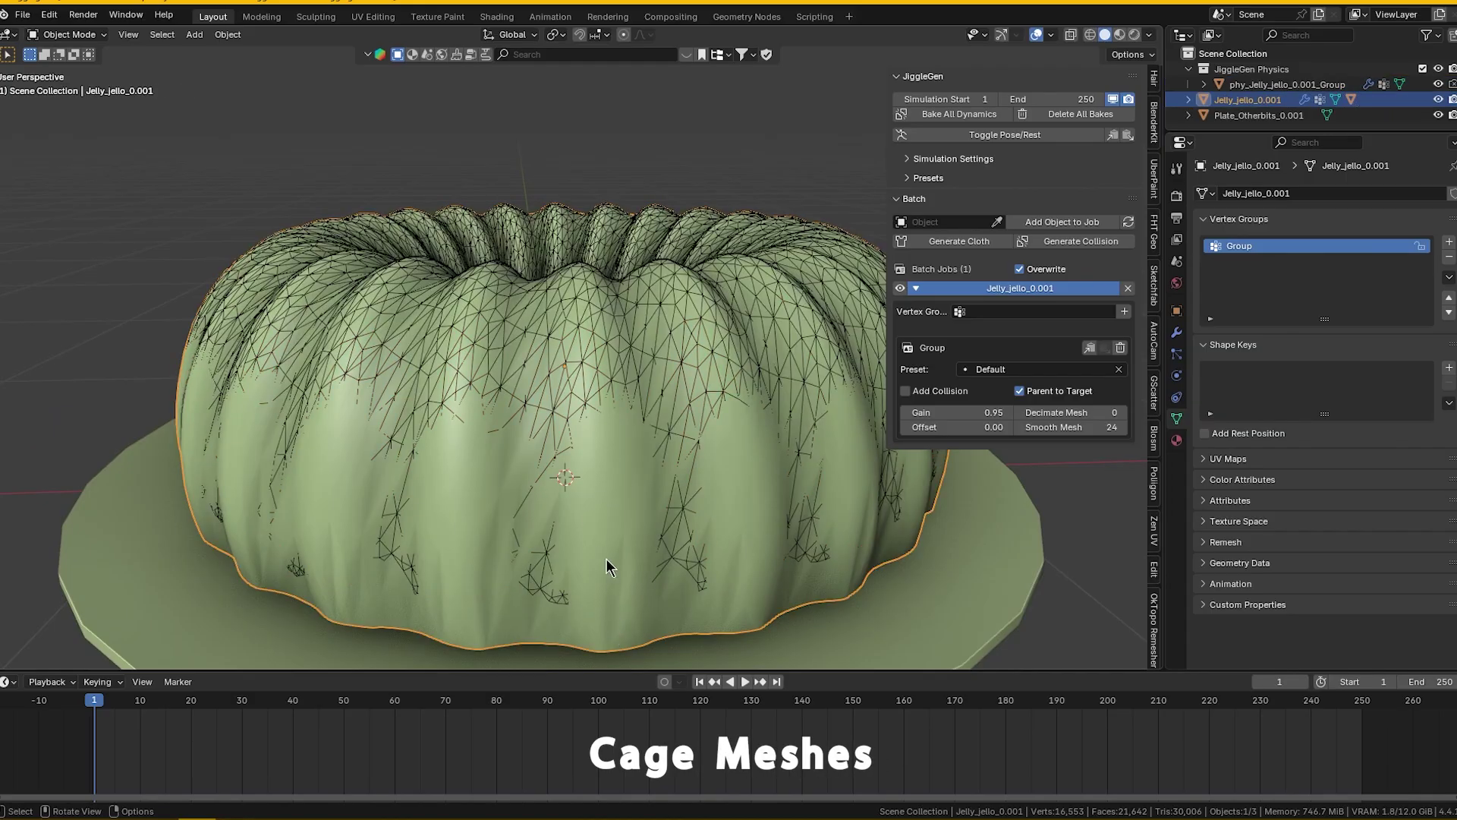
click(594, 340)
scroll(595, 335, down, 3)
middle_drag(595, 335, 683, 347)
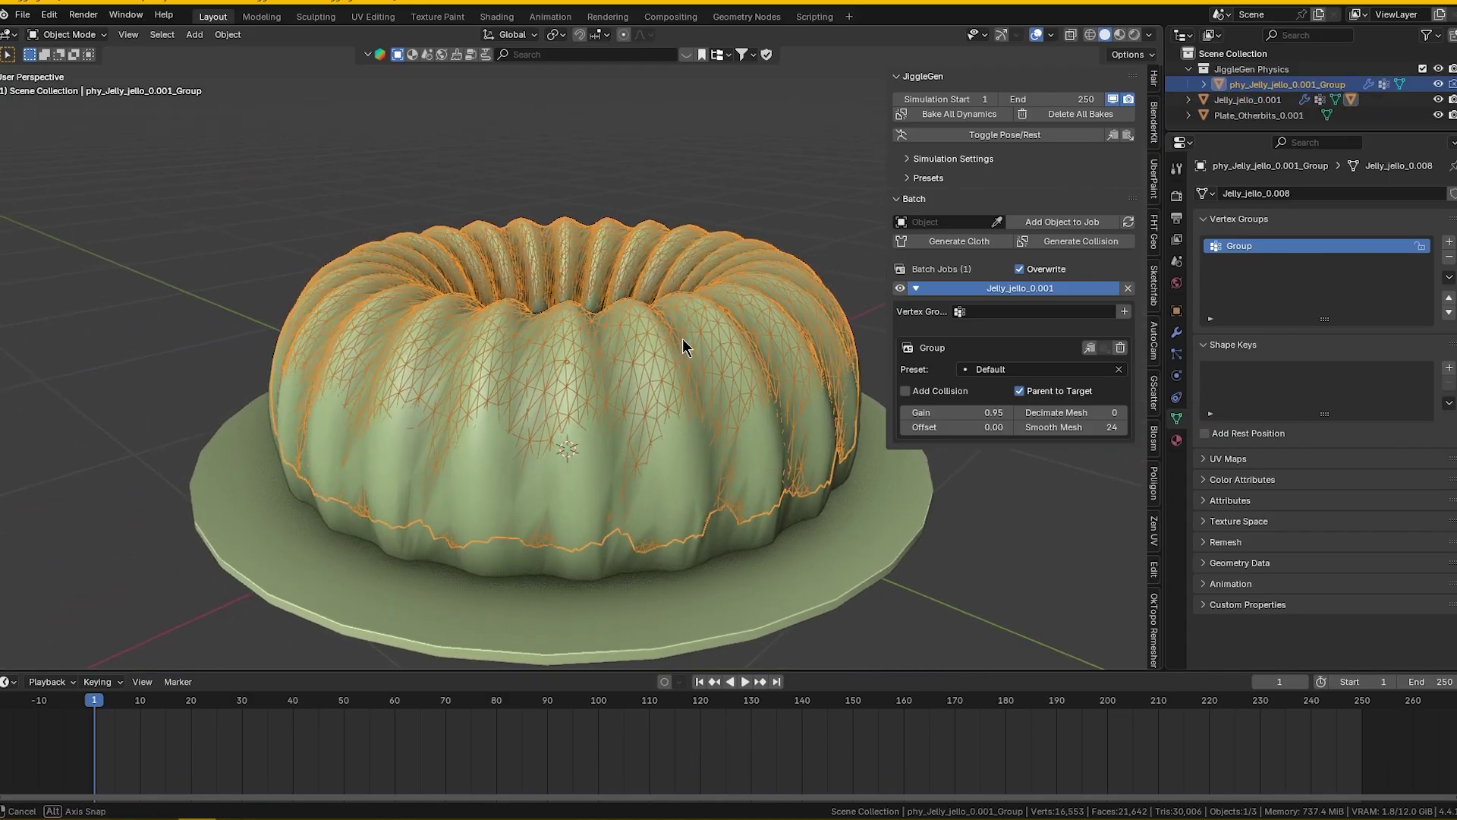
- Select the original jello mesh and rotate it about the Z axis
click(712, 545)
scroll(741, 494, down, 2)
middle_drag(742, 494, 662, 488)
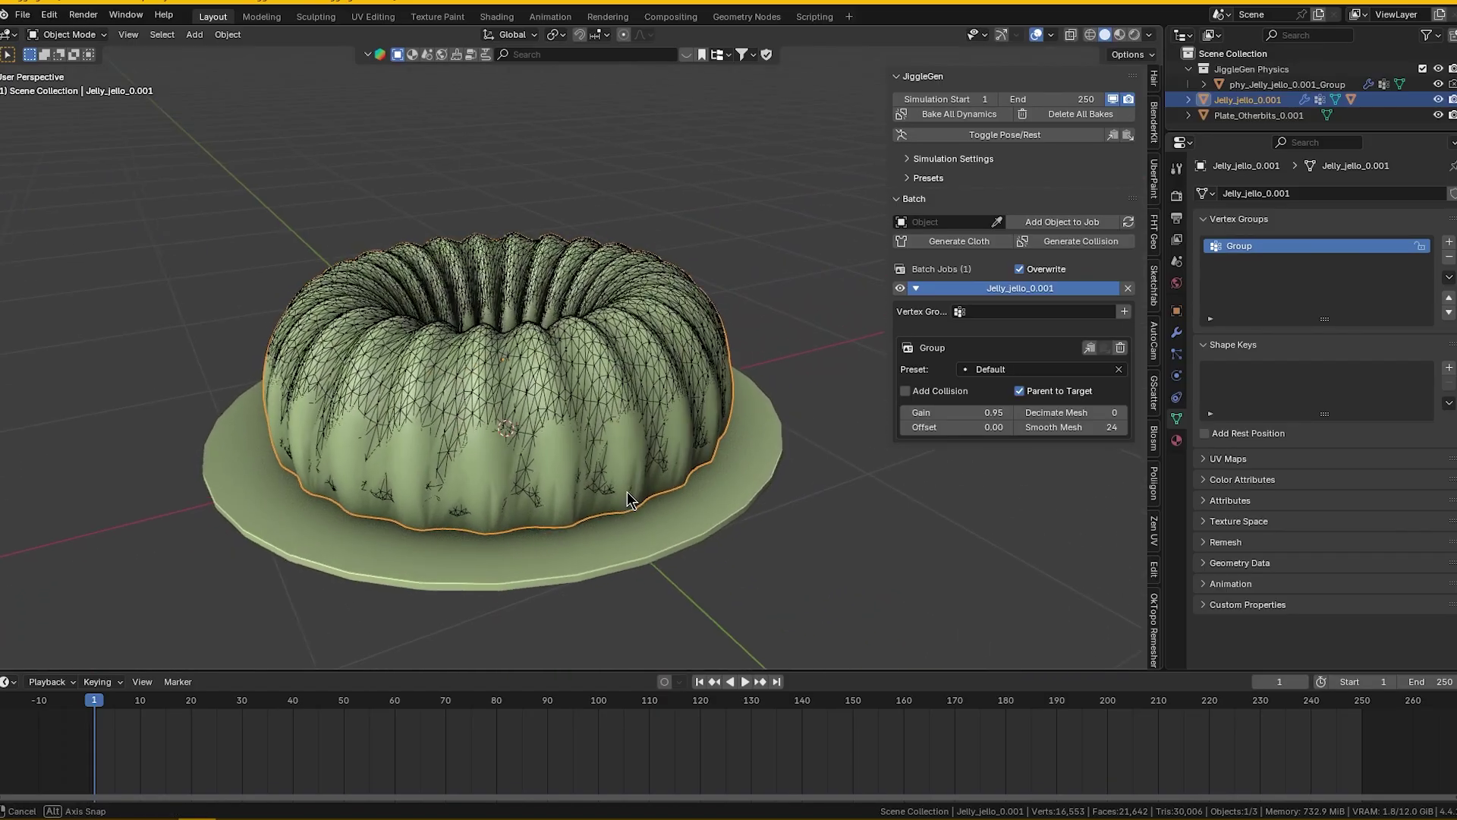
key(r)
key(z)
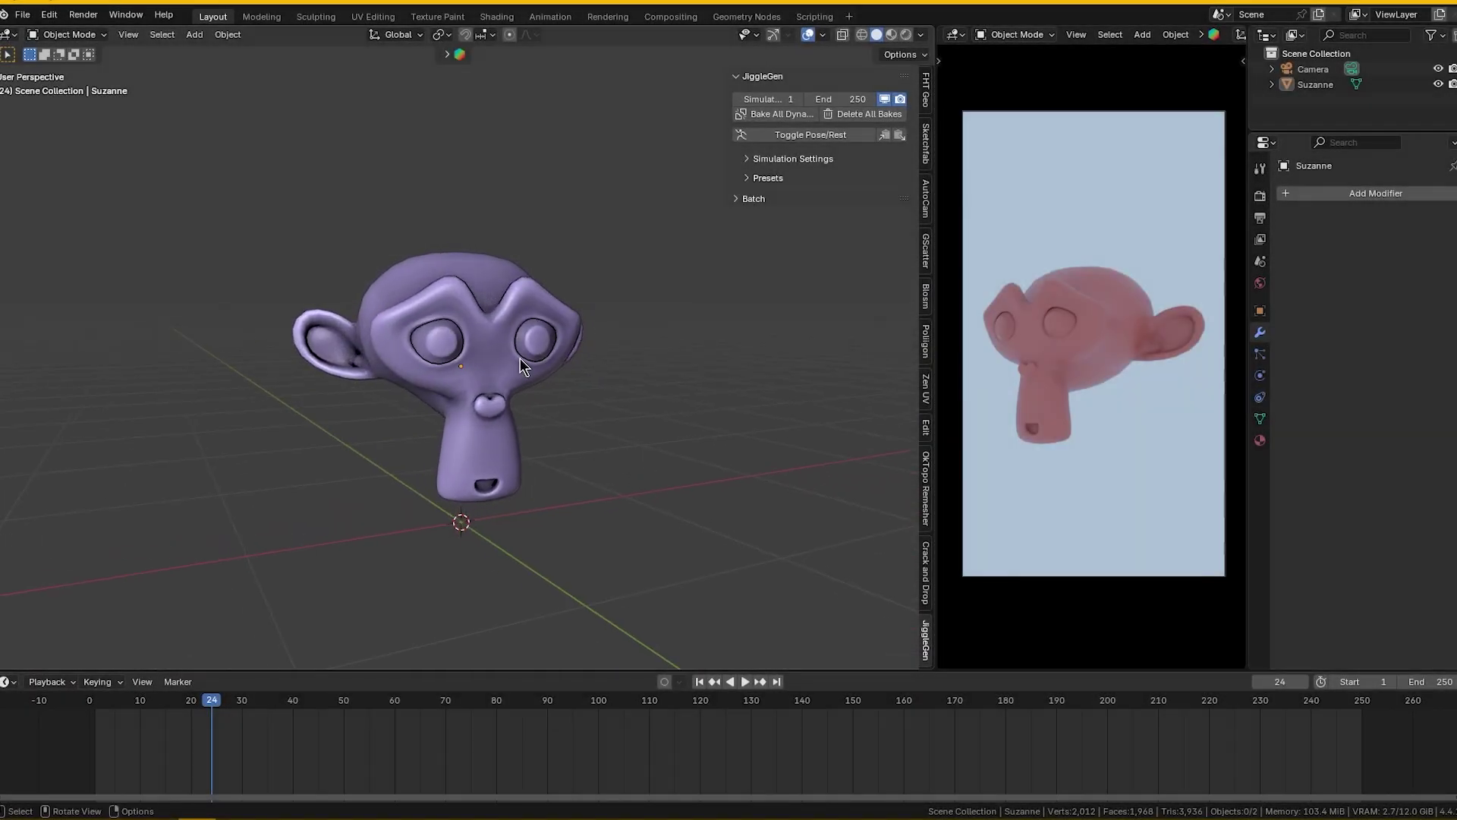
- Pick Suzanne as the target object in the JiggleGen batch settings and add it to the job
middle_drag(536, 366, 483, 364)
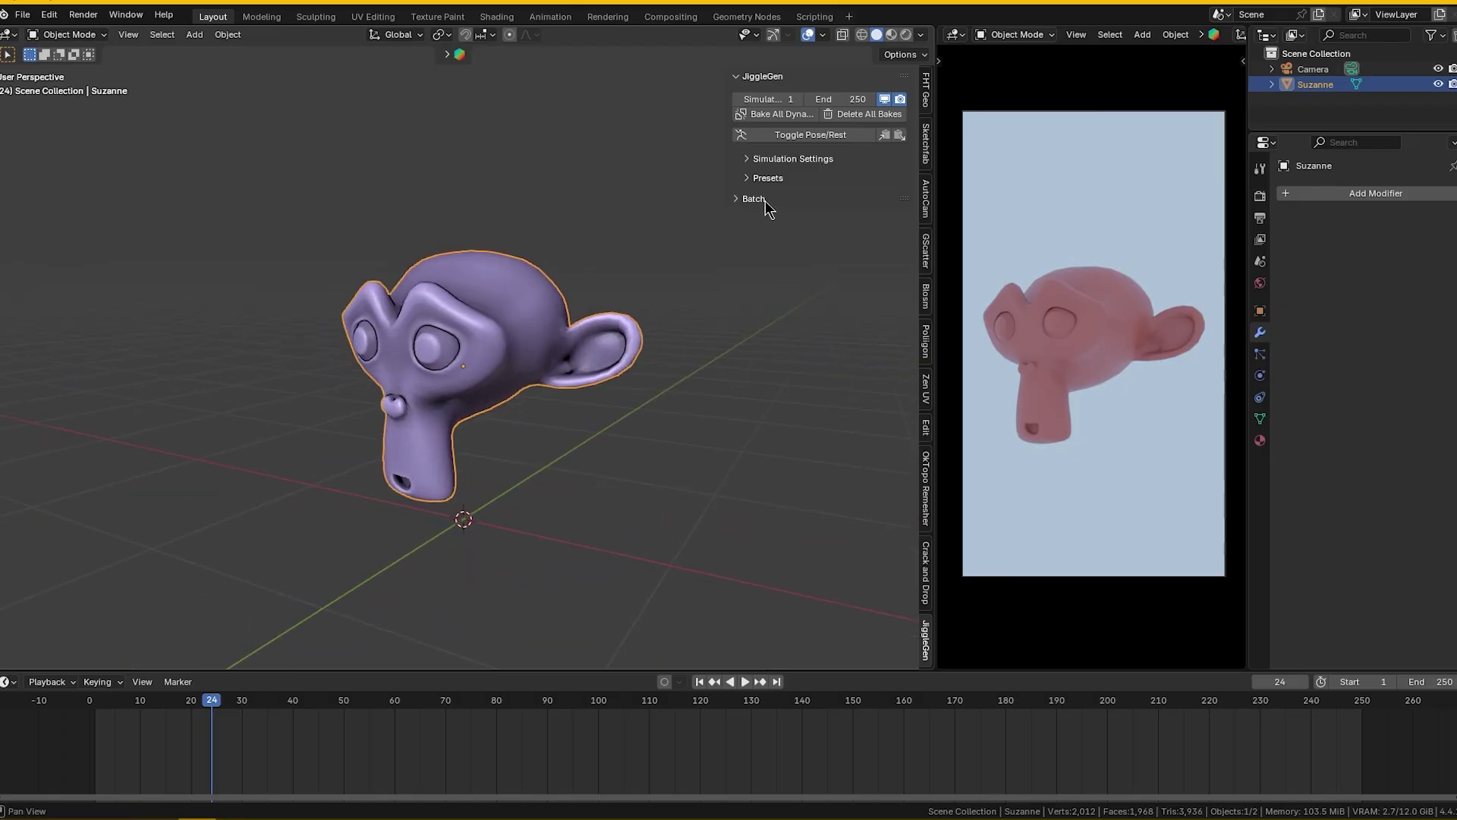
click(802, 221)
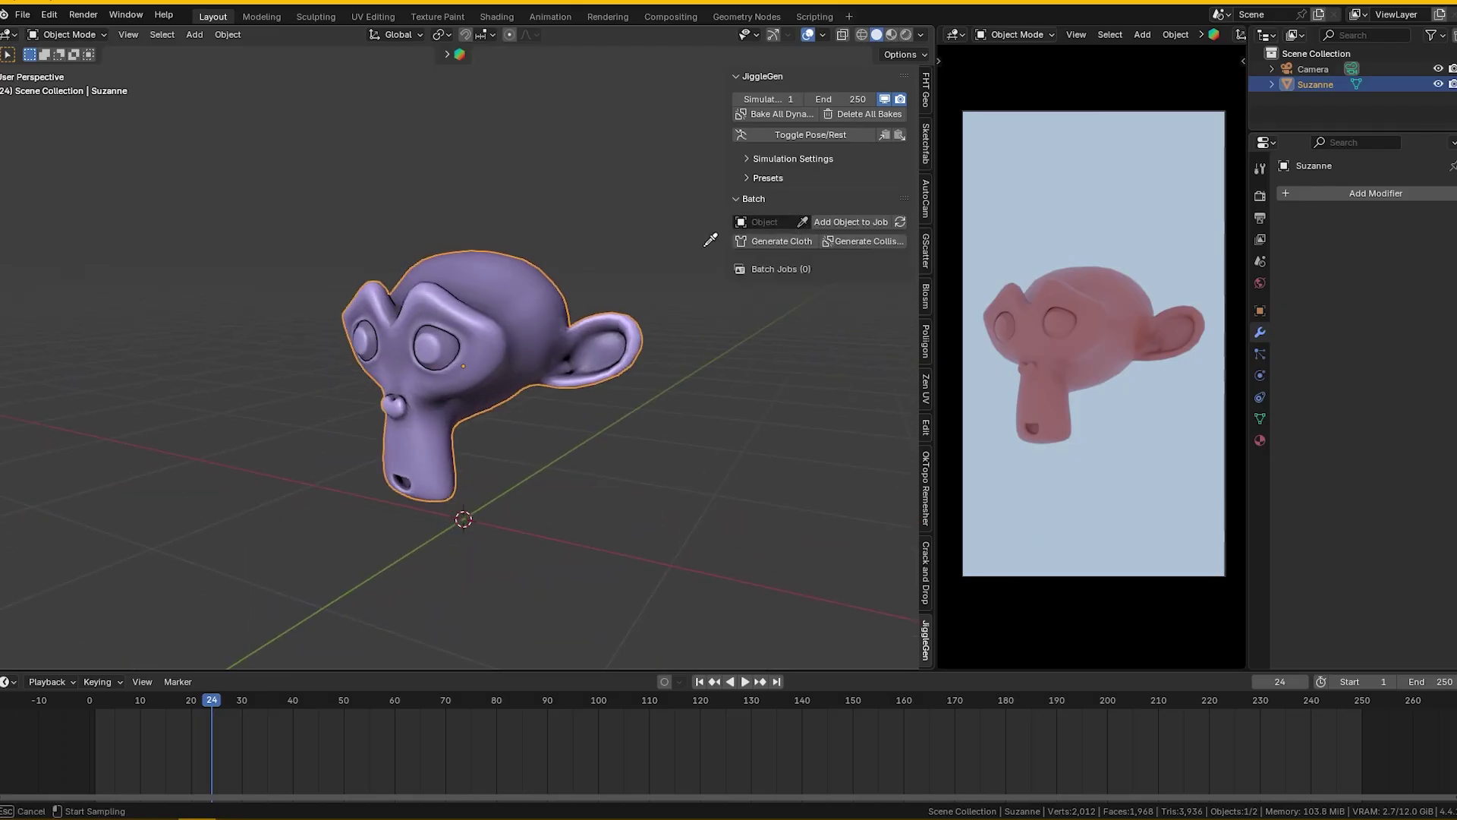
middle_drag(536, 322, 668, 304)
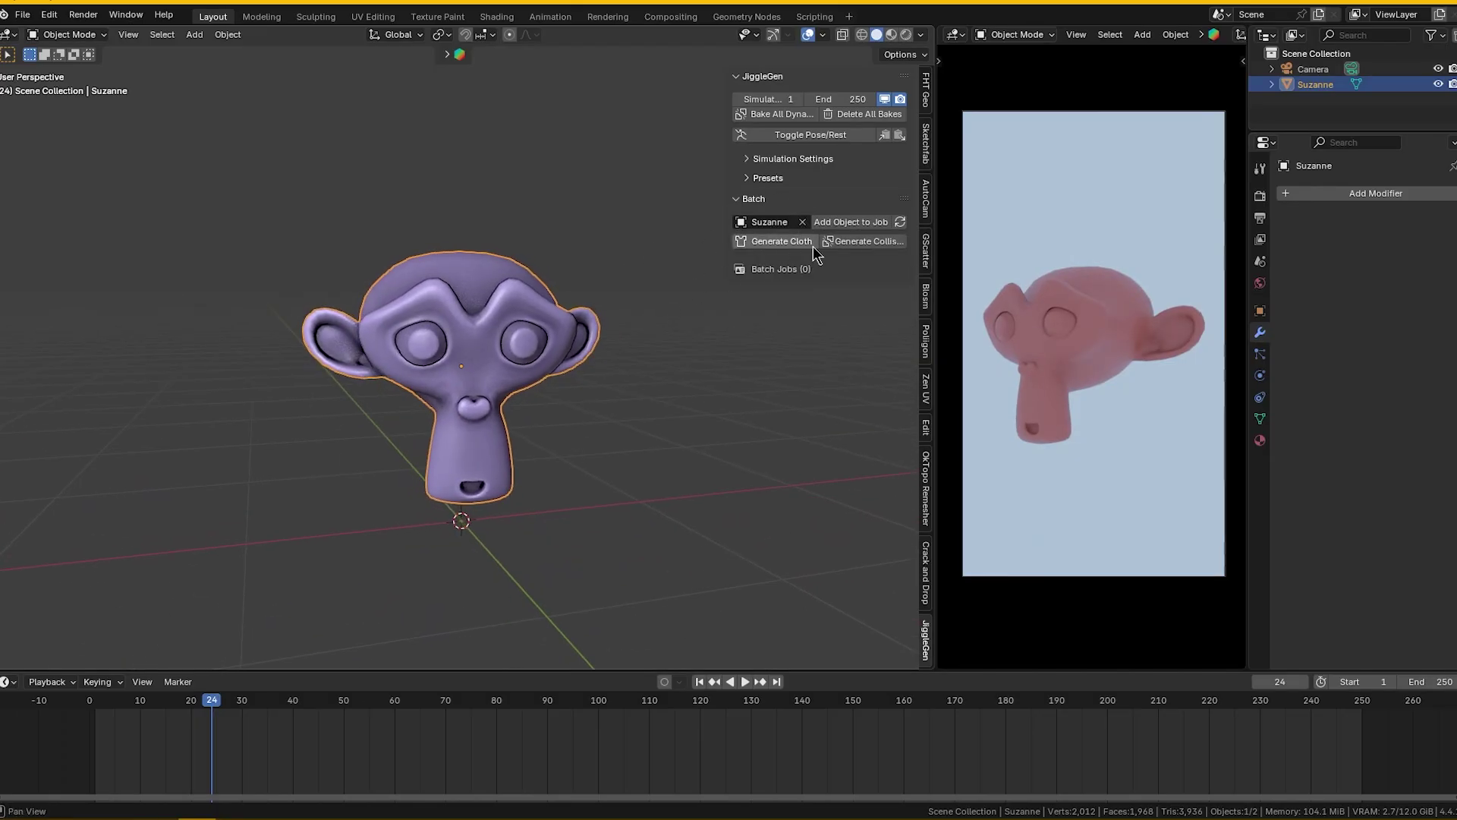
click(859, 225)
middle_drag(754, 362, 819, 357)
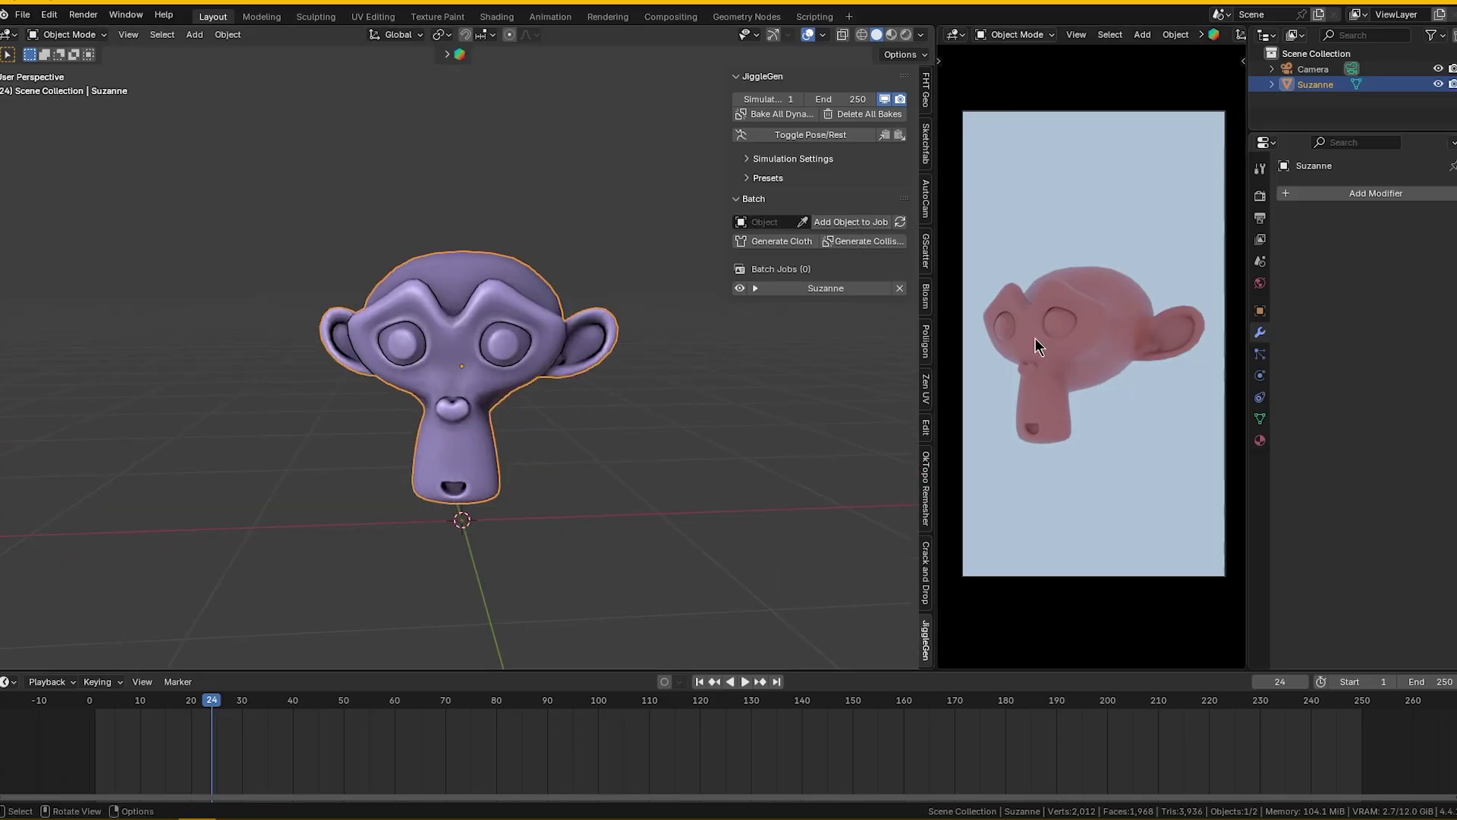
- Create a vertex group on the Suzanne mesh and name it Ears
click(1260, 419)
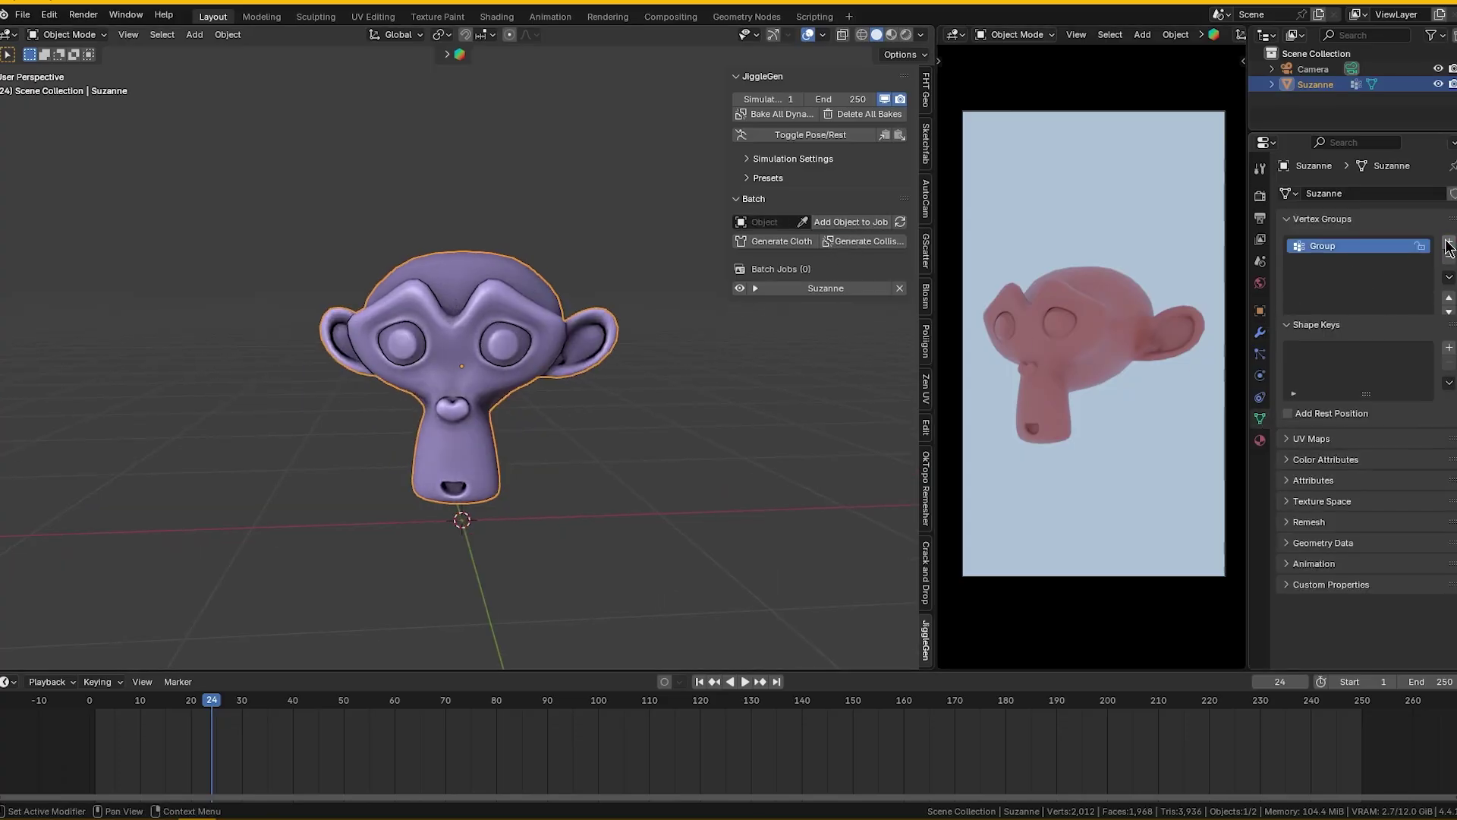
double_click(1331, 247)
text(Ears)
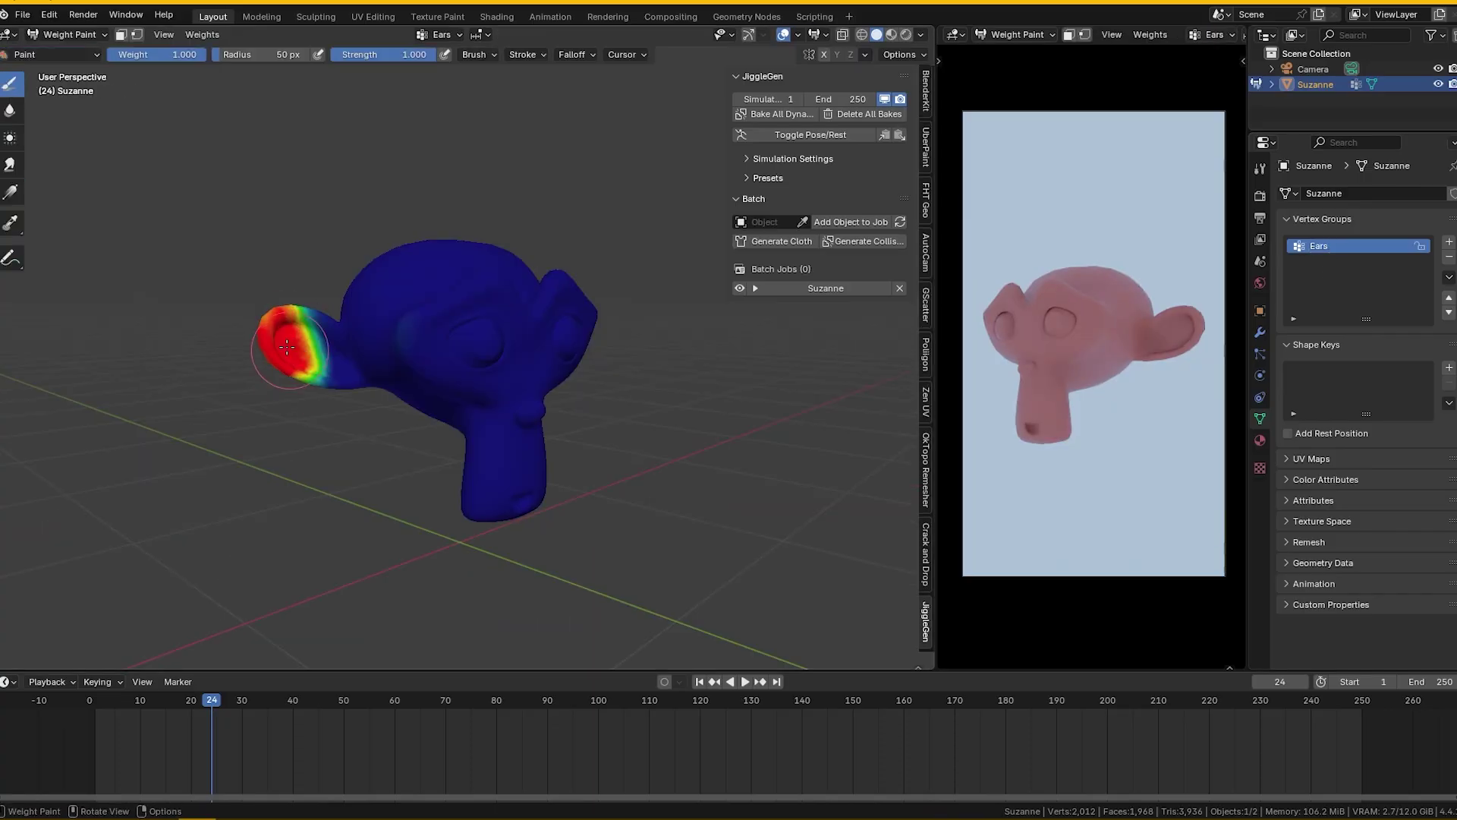
- Weight-paint Suzanne's ears into the Ears vertex group at weight 1.000
middle_drag(425, 327, 326, 305)
scroll(354, 372, down, 3)
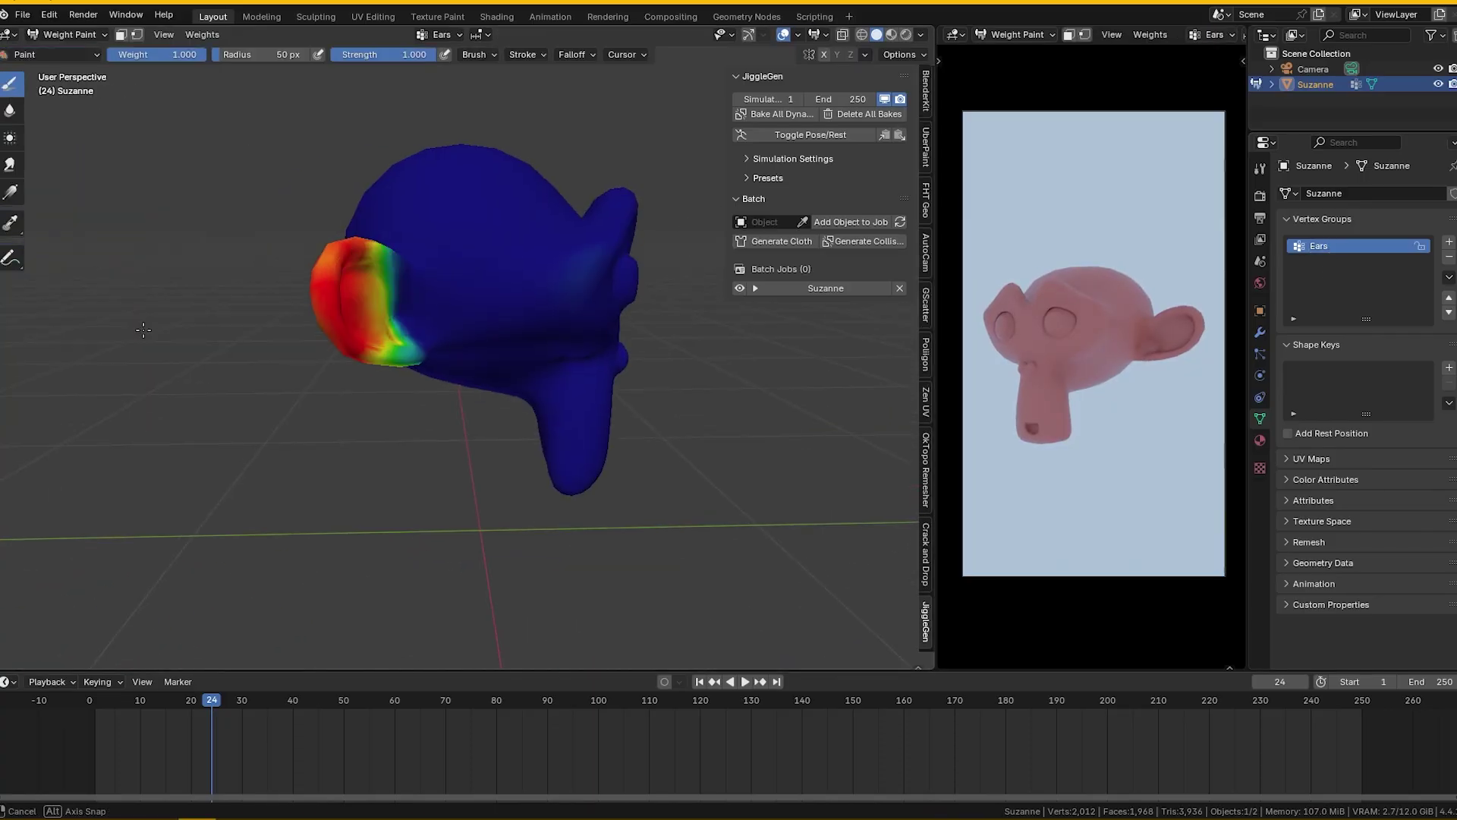
middle_drag(353, 372, 441, 350)
scroll(457, 353, up, 4)
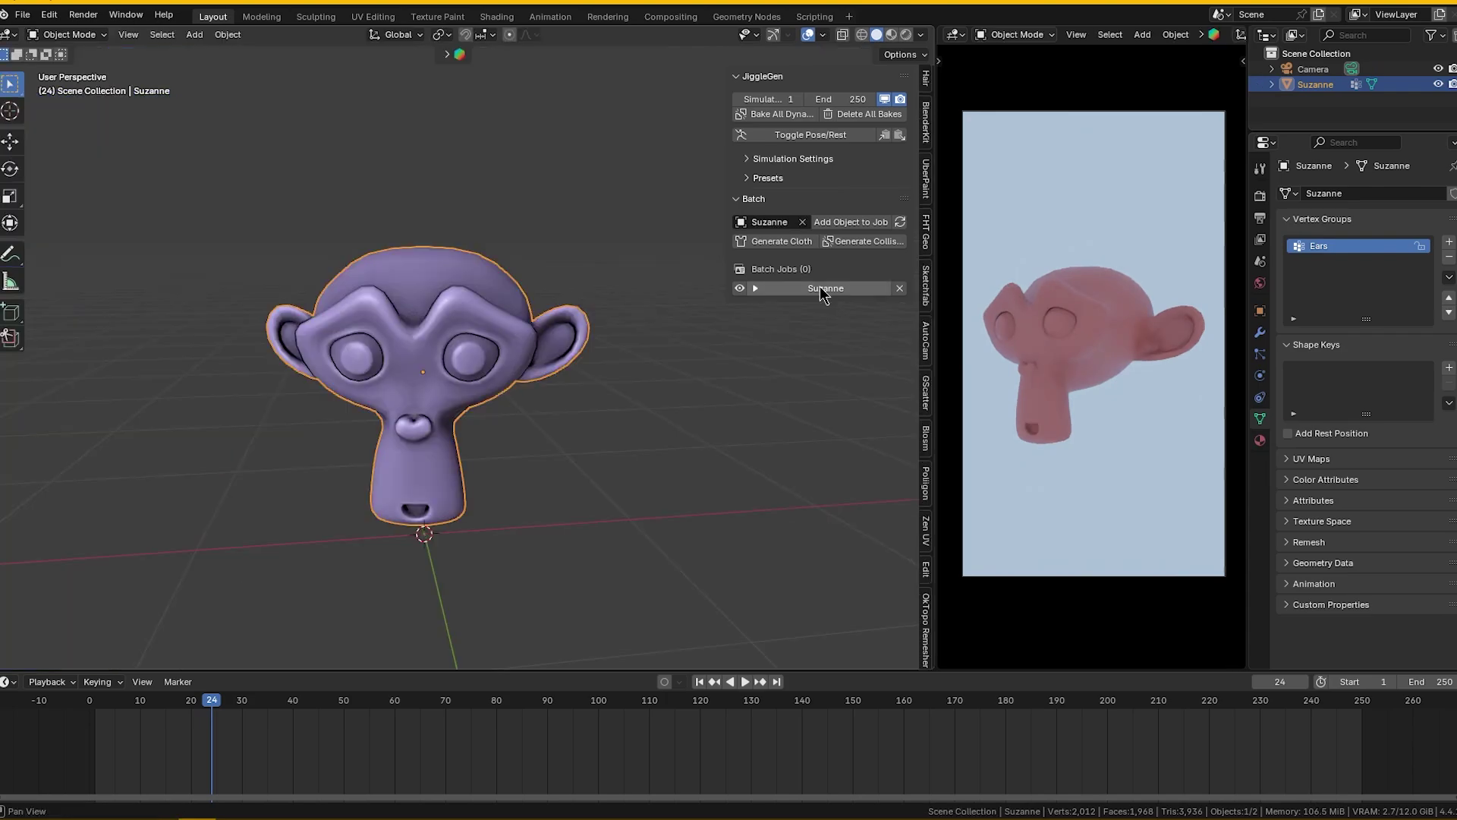
- Add the Ears vertex group to Suzanne's batch job and assign it the Funny Ears preset
click(755, 288)
click(835, 311)
click(805, 339)
click(897, 311)
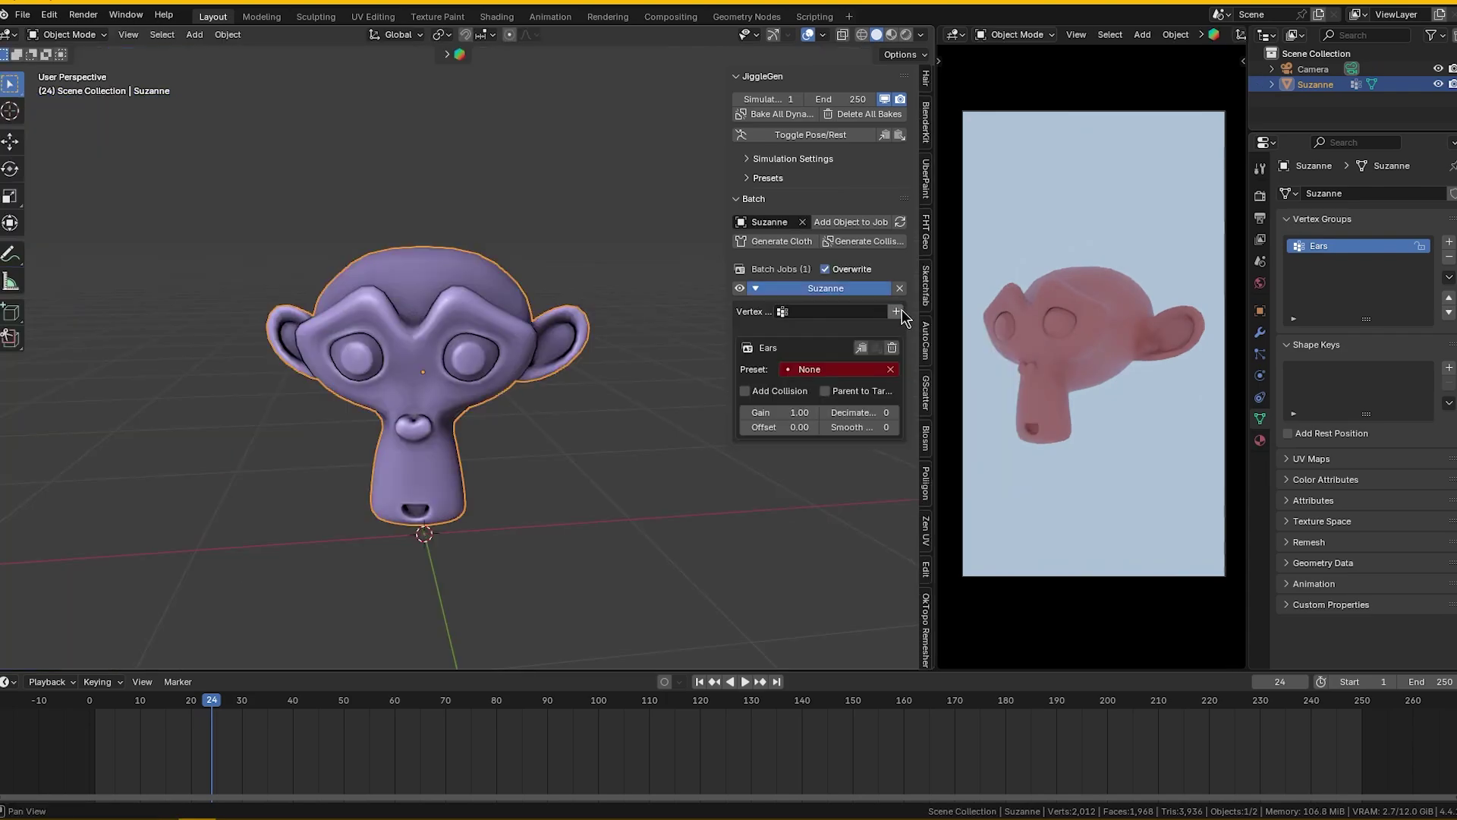
click(854, 372)
click(835, 400)
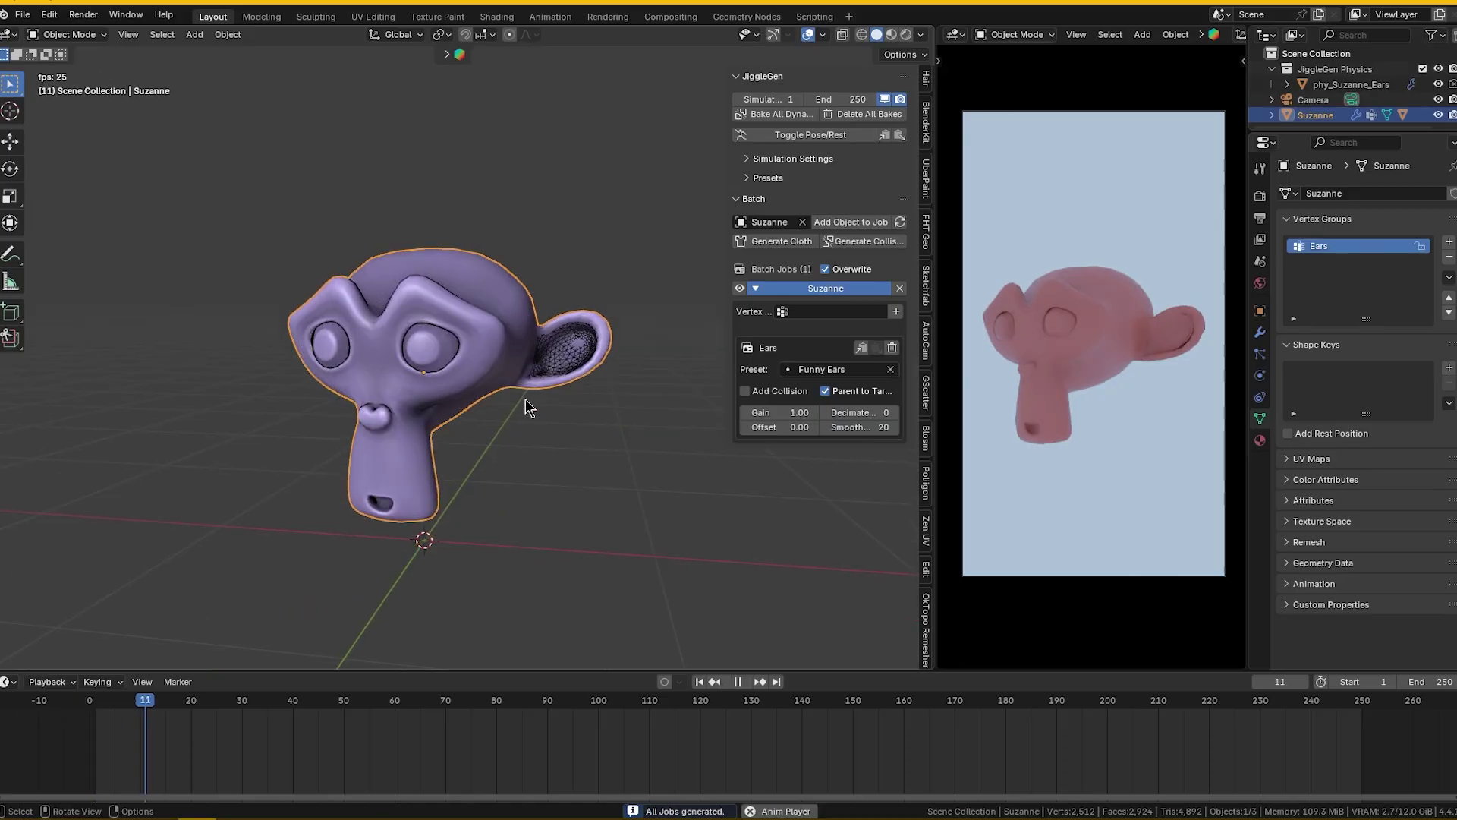
- Rotate Suzanne freely during playback to test the jiggle, and generate the cloth again
key(r)
alt+middle_drag(519, 385, 457, 368)
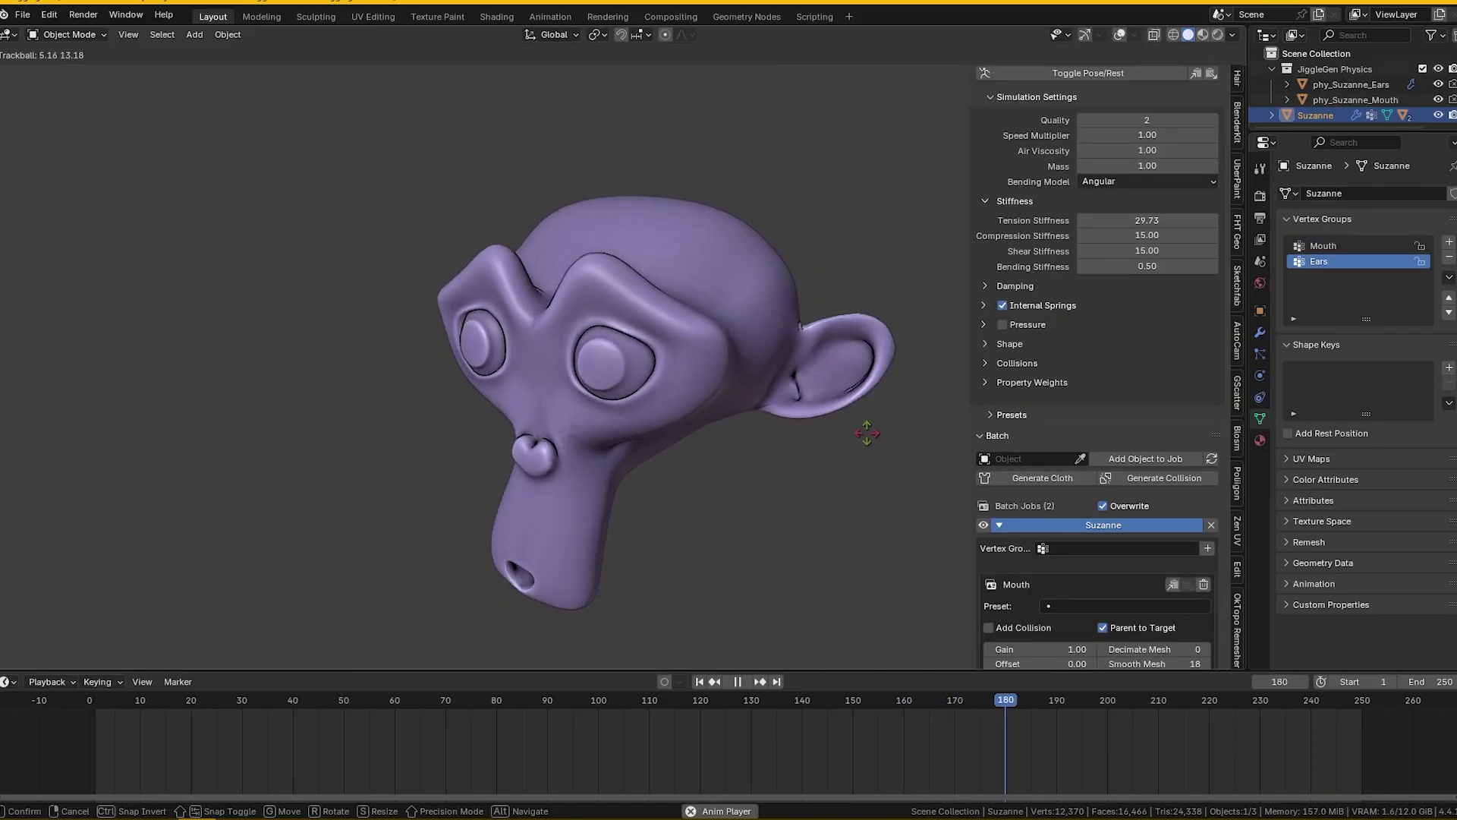
click(871, 435)
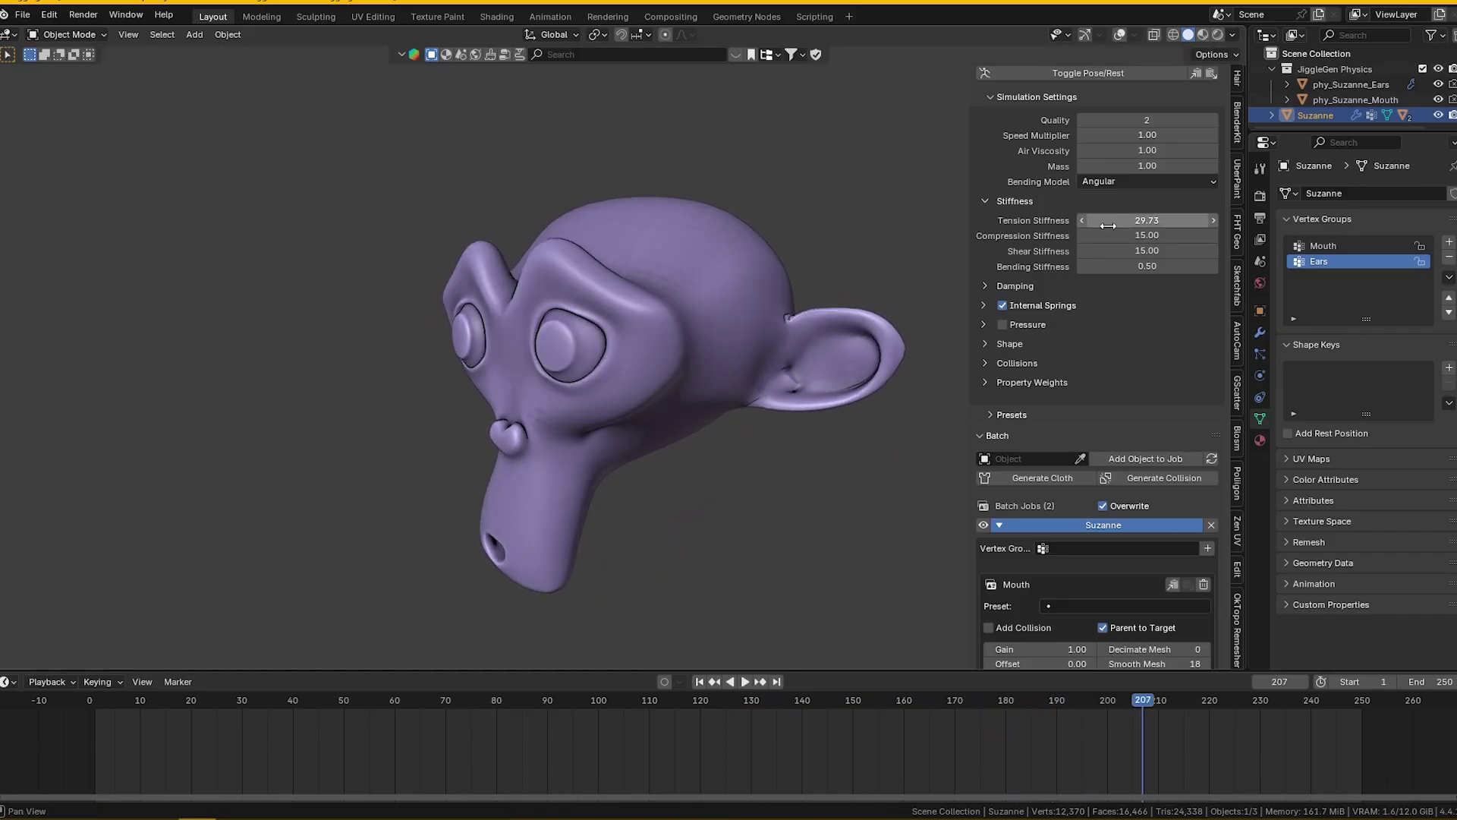
click(1050, 478)
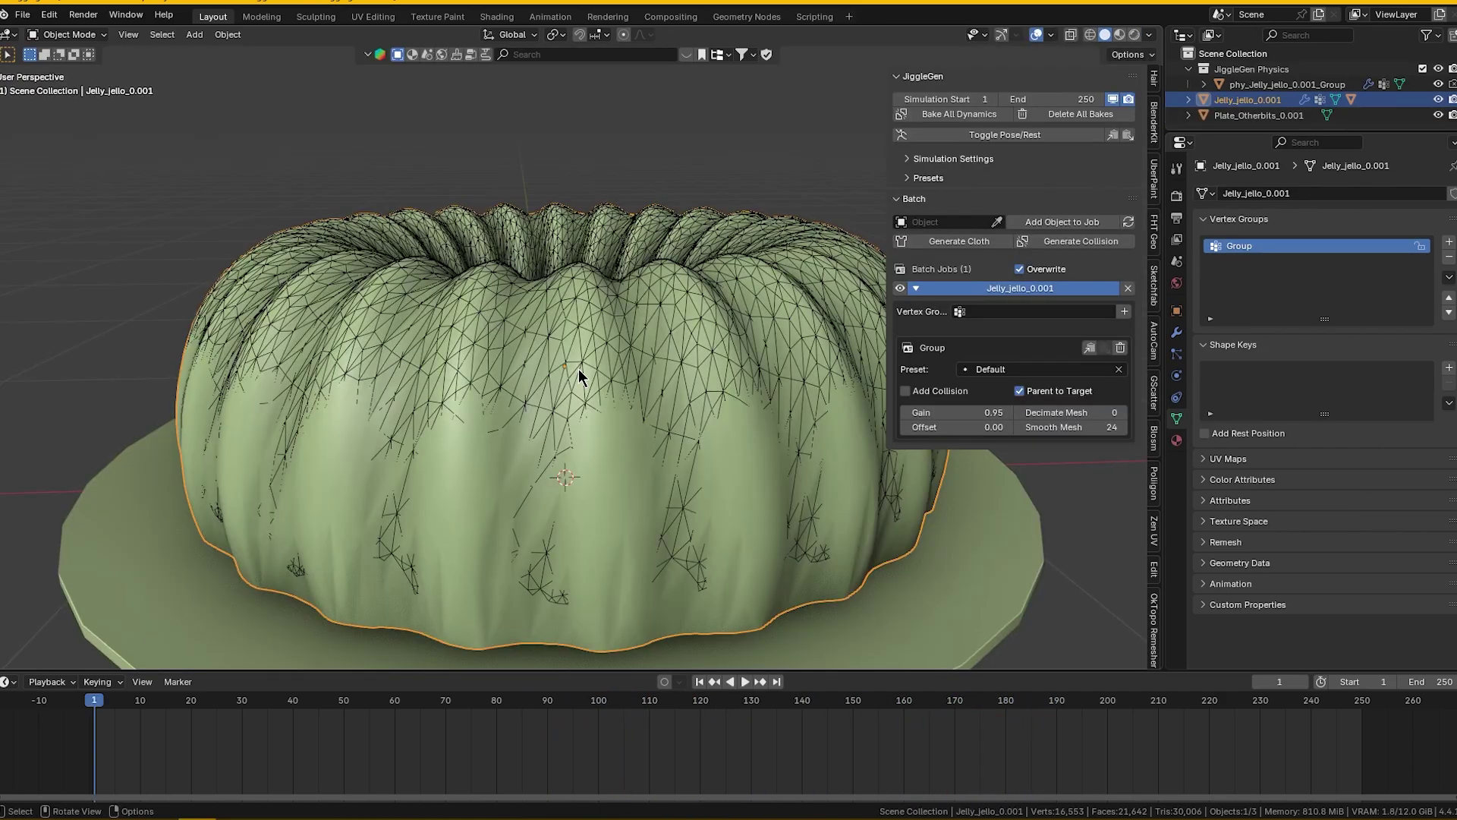
- Compare the jello's cage mesh with the original jello mesh by selecting each in turn
click(586, 368)
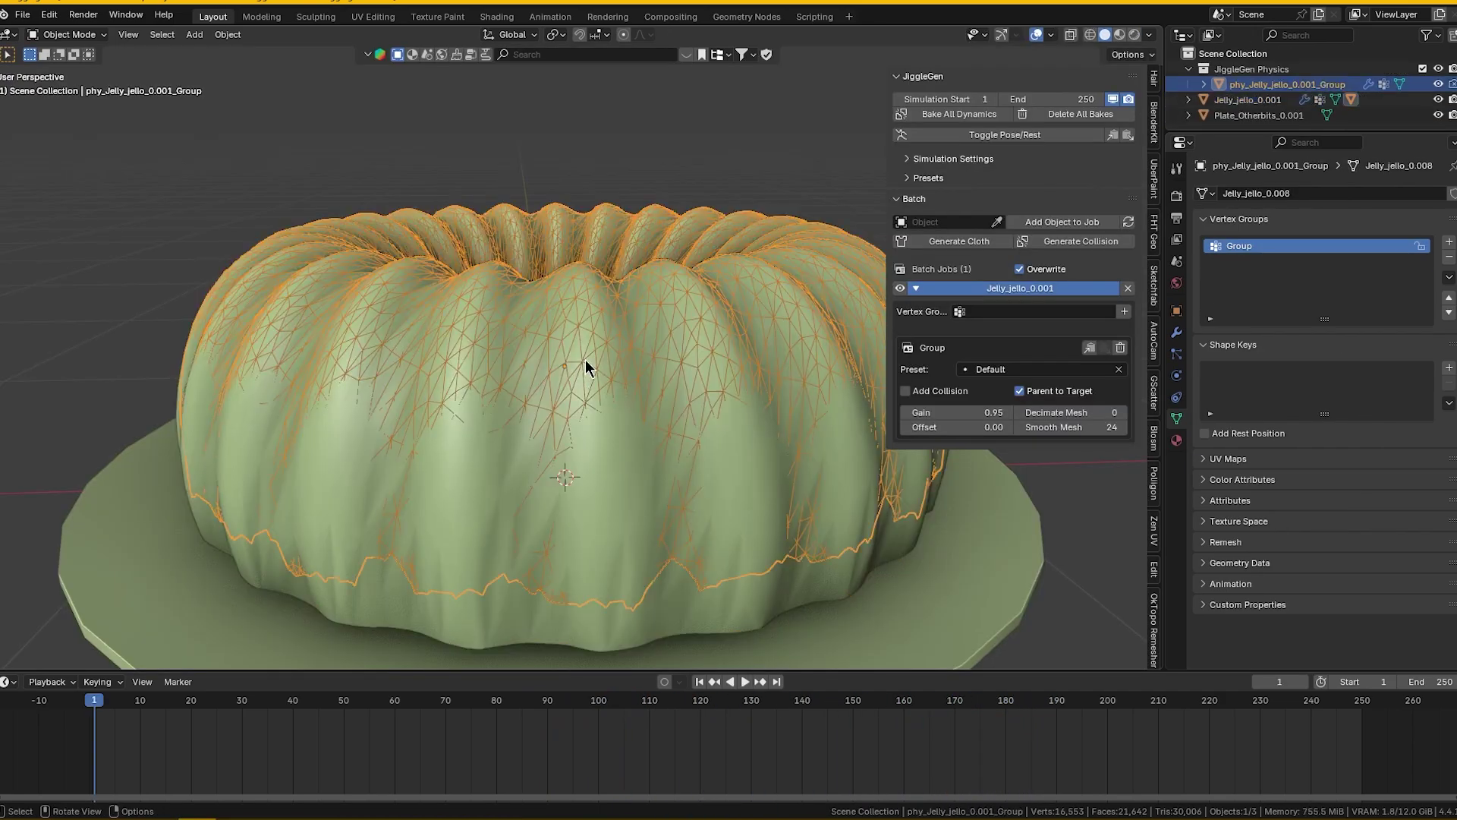
click(612, 634)
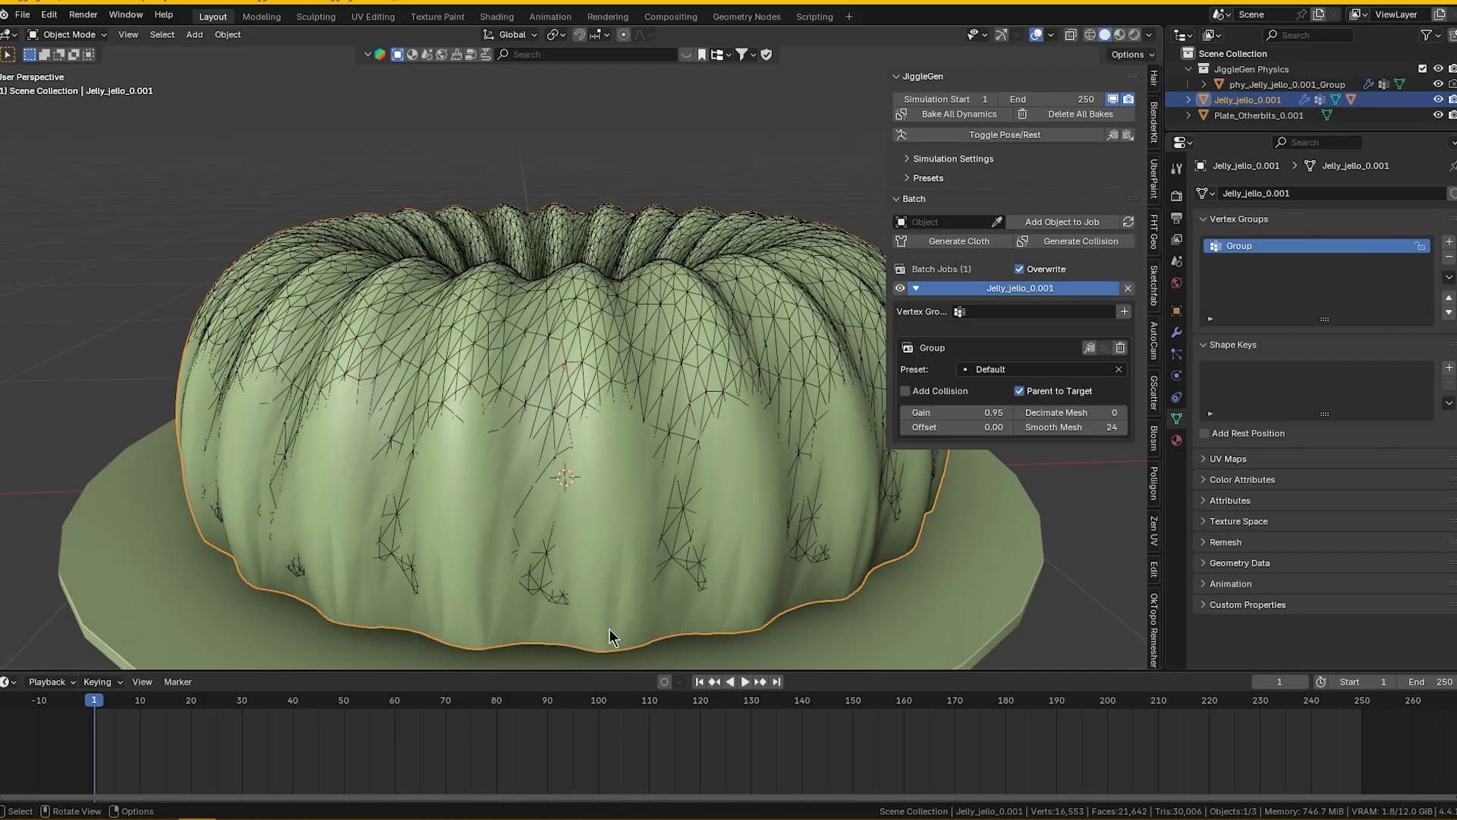
click(592, 343)
scroll(607, 340, down, 2)
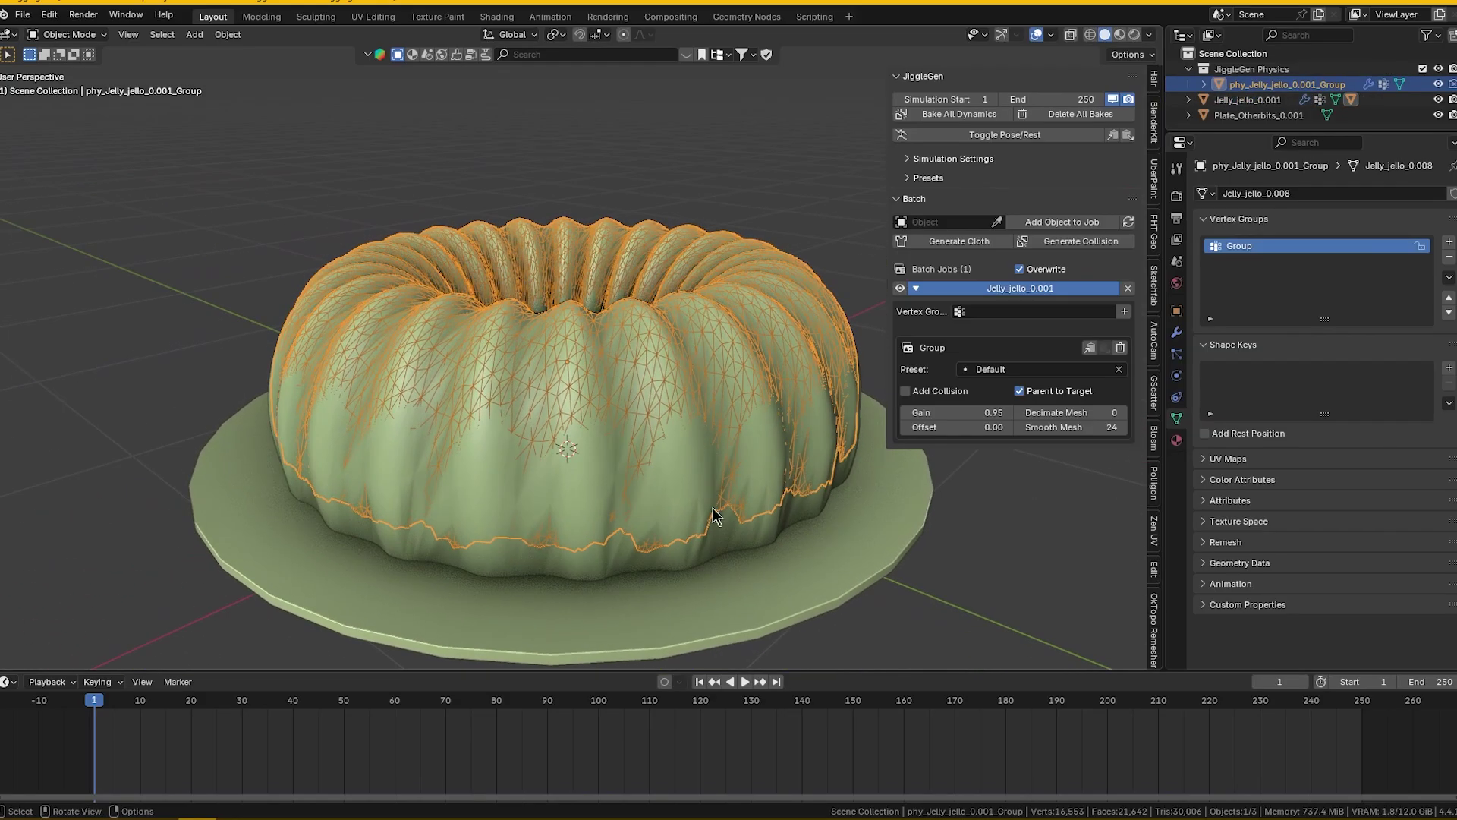
click(714, 516)
scroll(662, 485, down, 2)
middle_drag(662, 485, 624, 498)
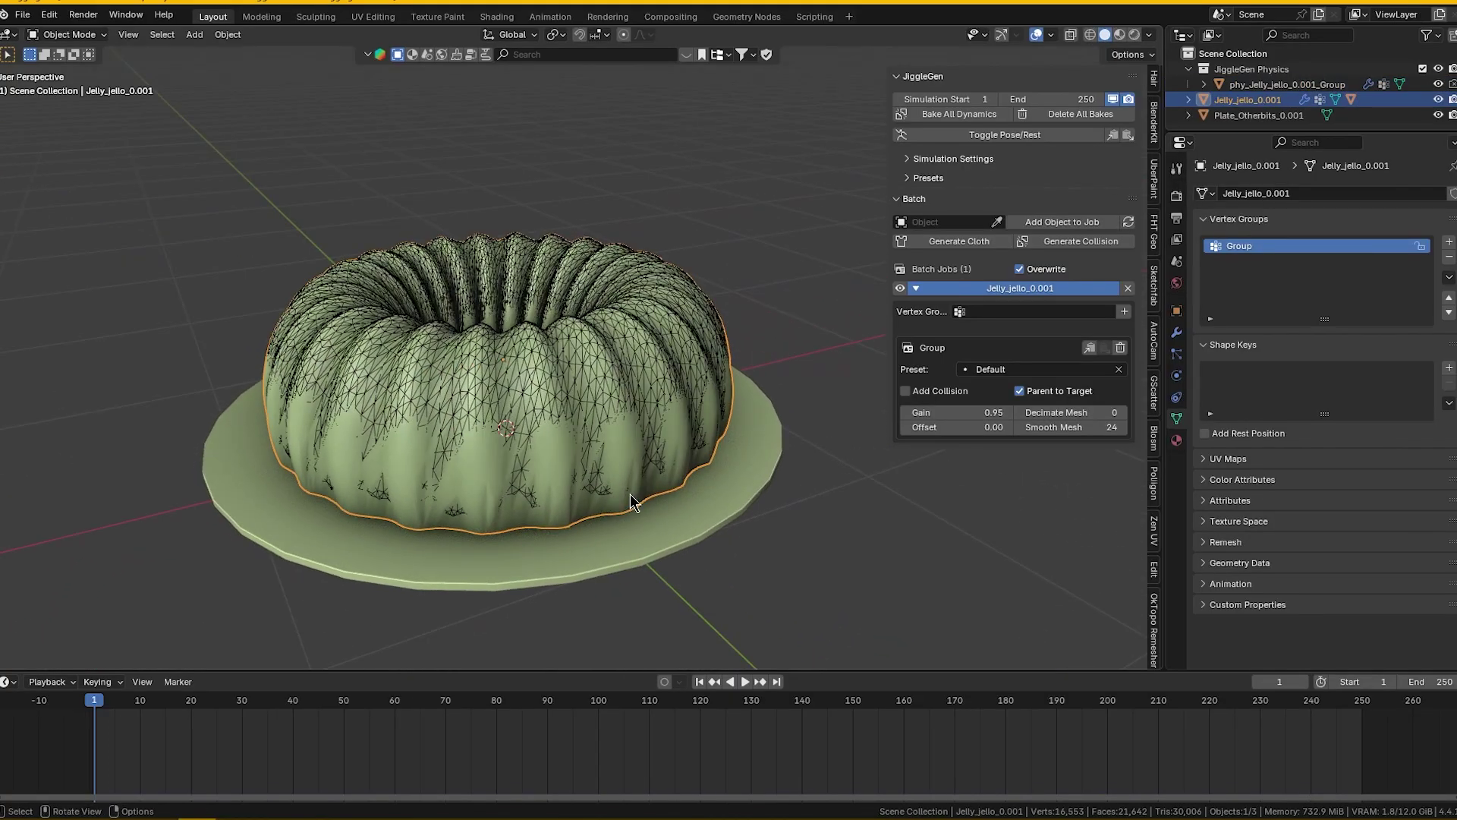
- Play the simulation and rotate the jello and its plate about the global Z axis
key(space)
key(r)
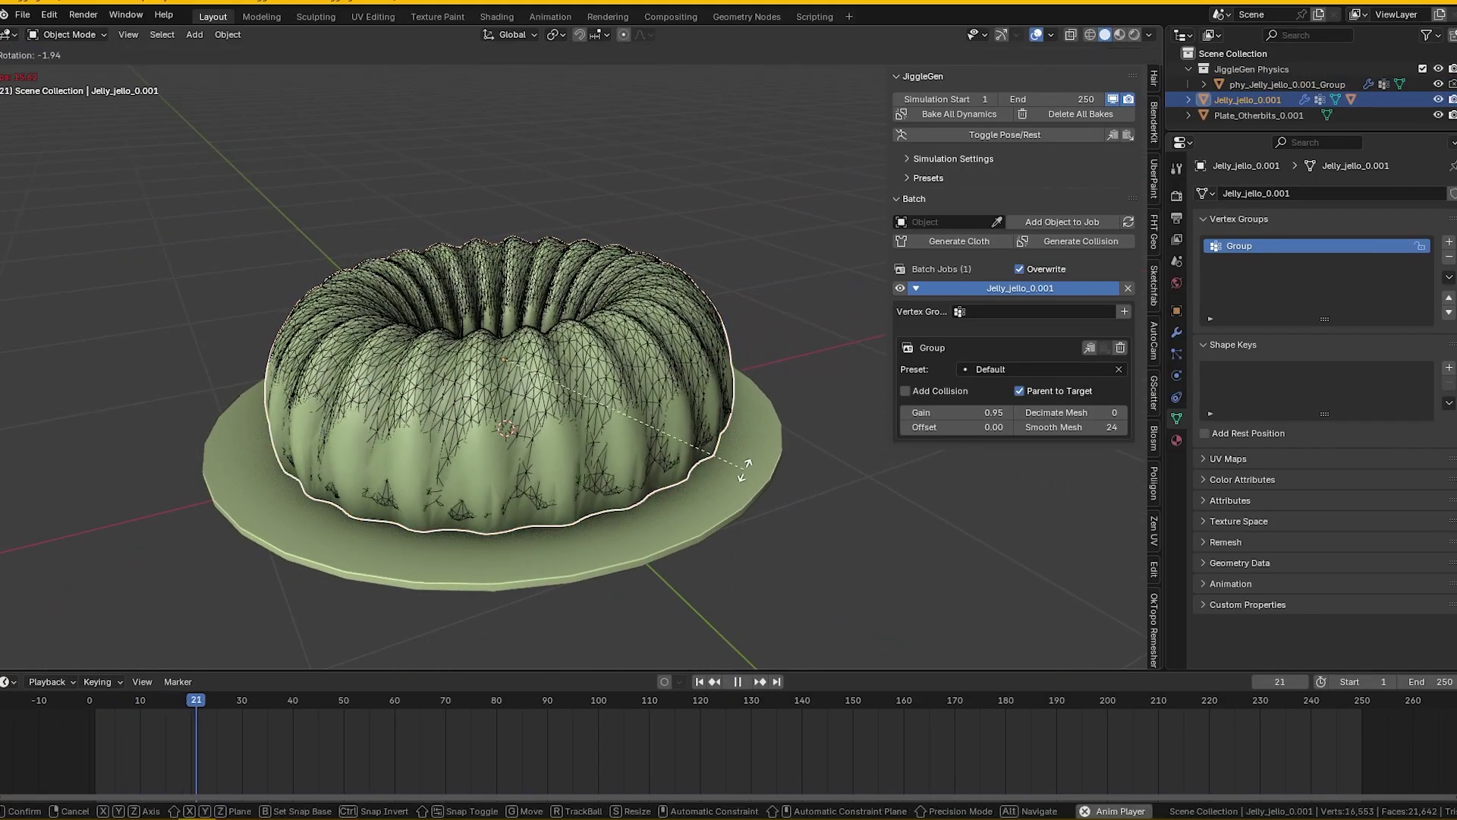
key(z)
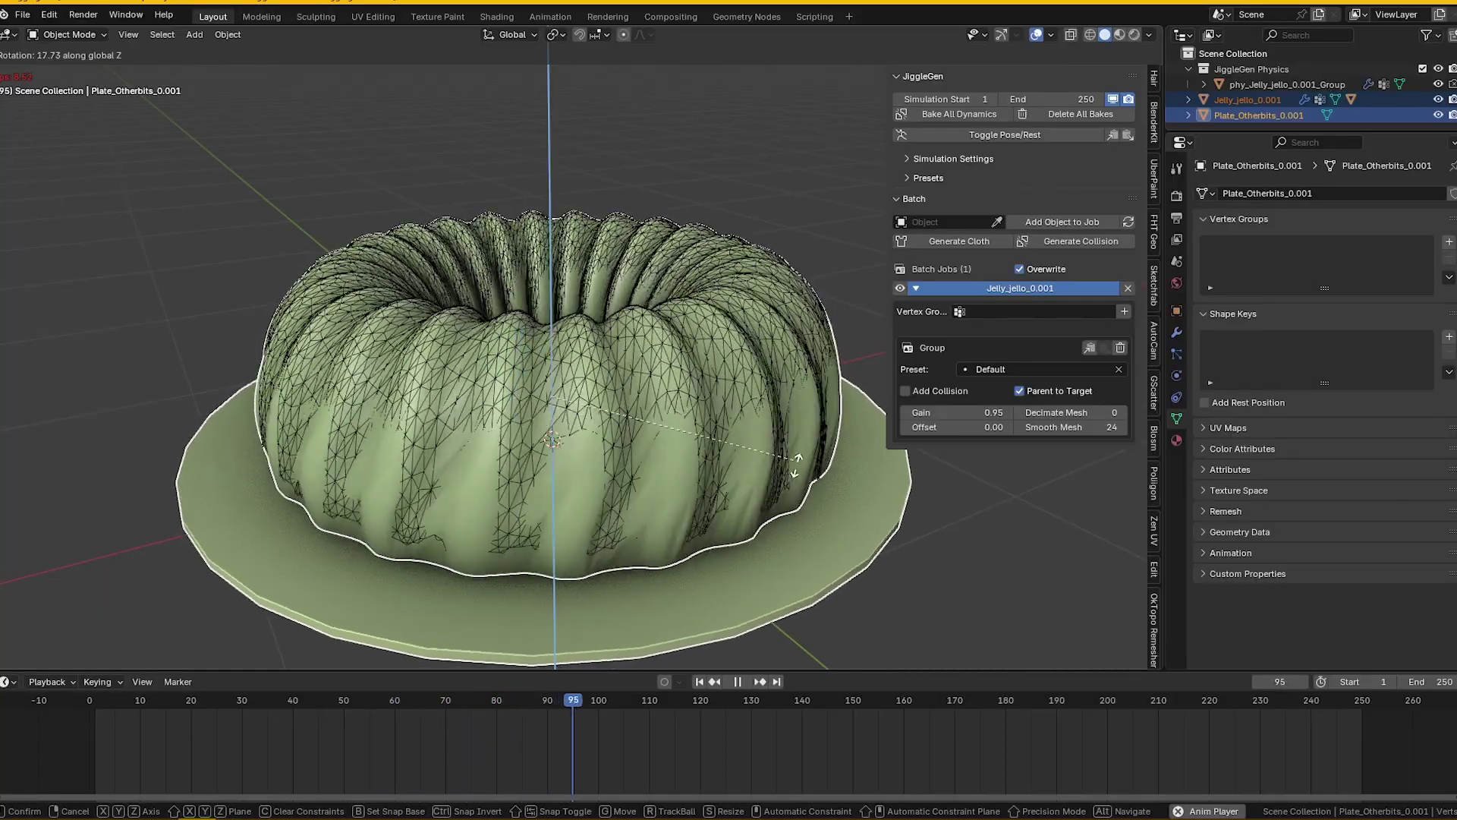
click(740, 459)
- Set Decimate Mesh to 4 for the jello's Group entry and regenerate the cloth
middle_drag(735, 464, 767, 459)
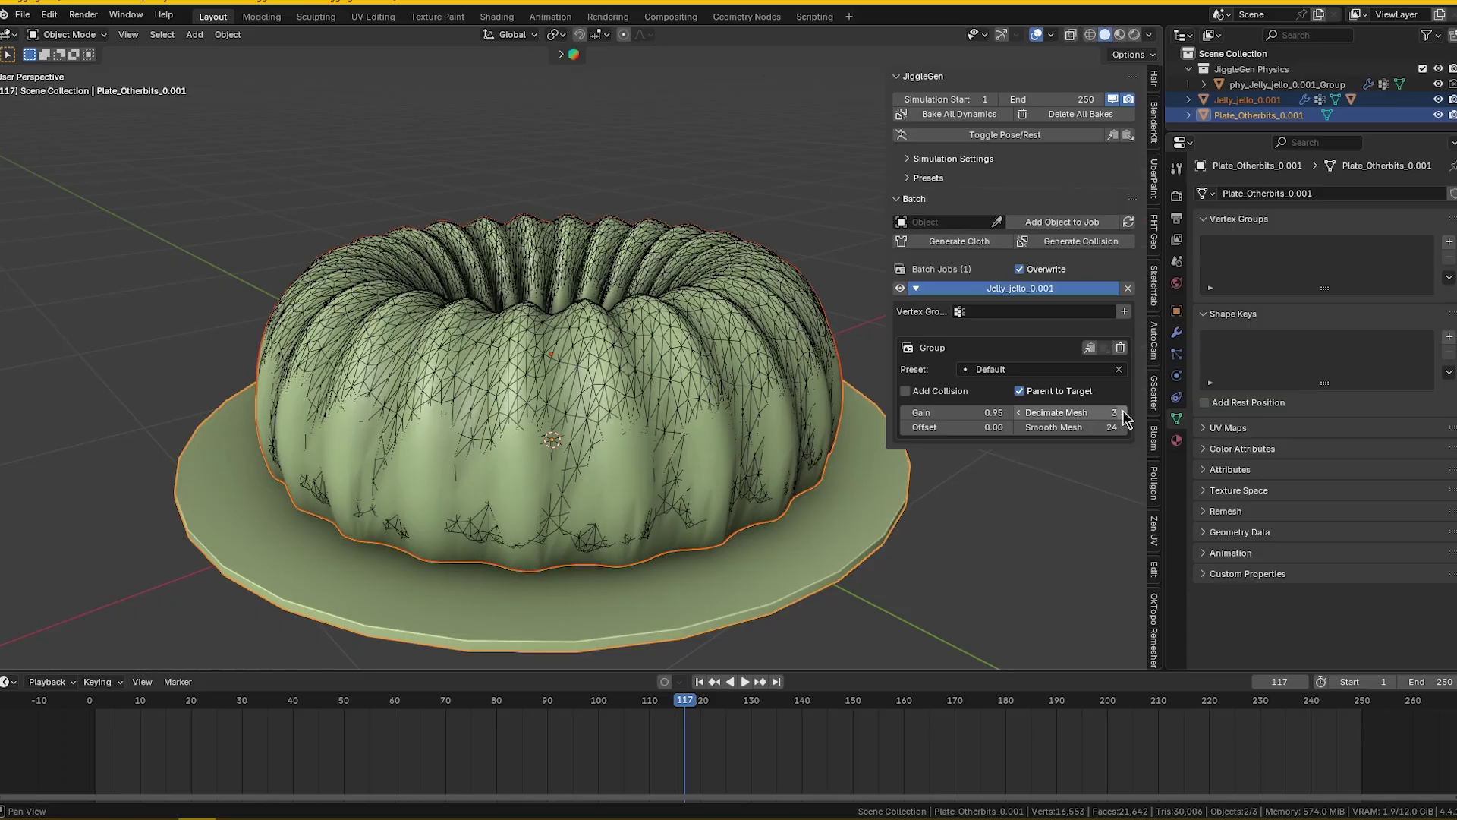
click(960, 241)
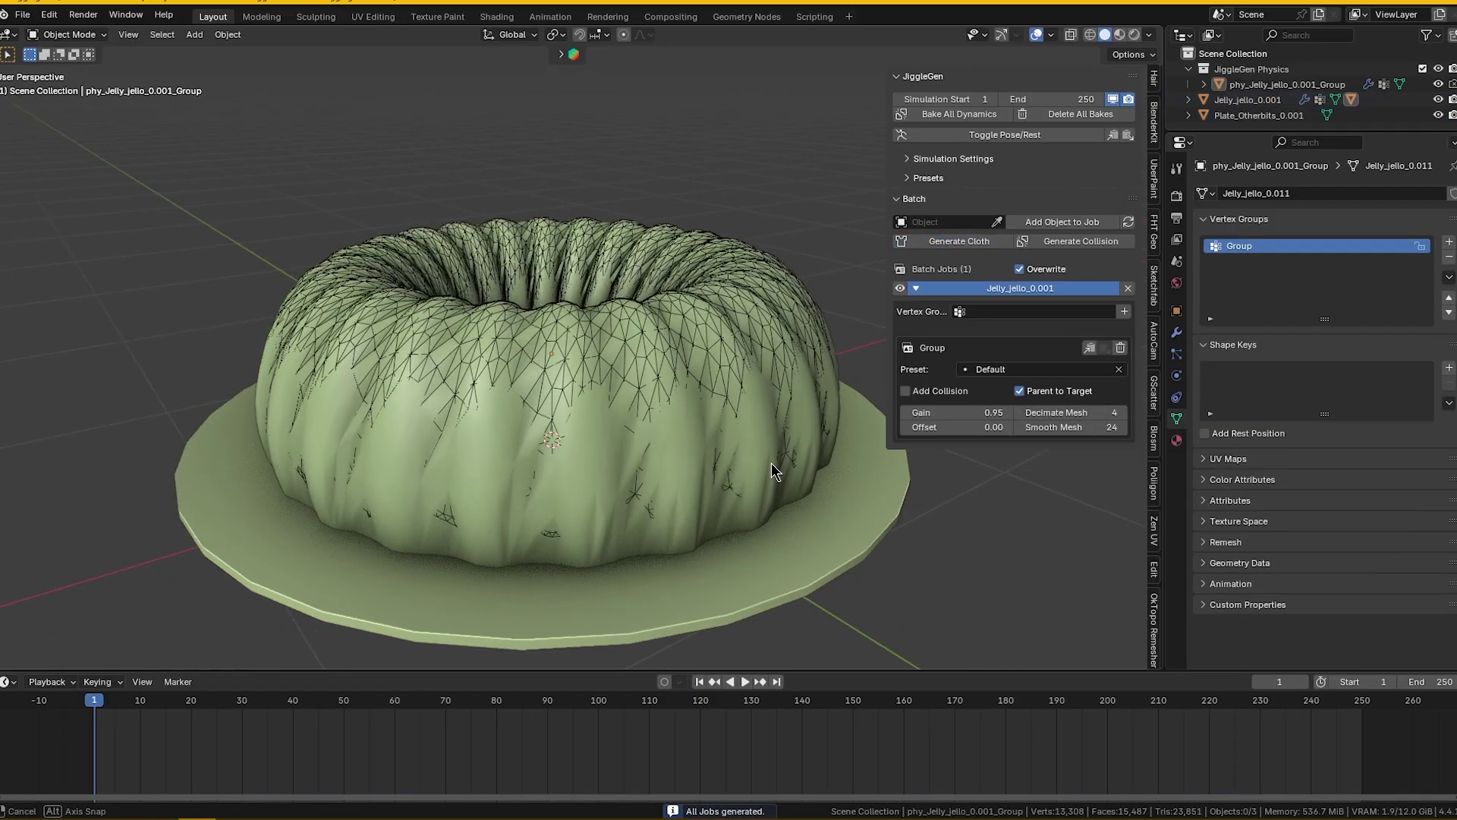
- Select the jello and the plate, and rotate them about the Z axis while the simulation plays
click(758, 522)
shift+click(794, 509)
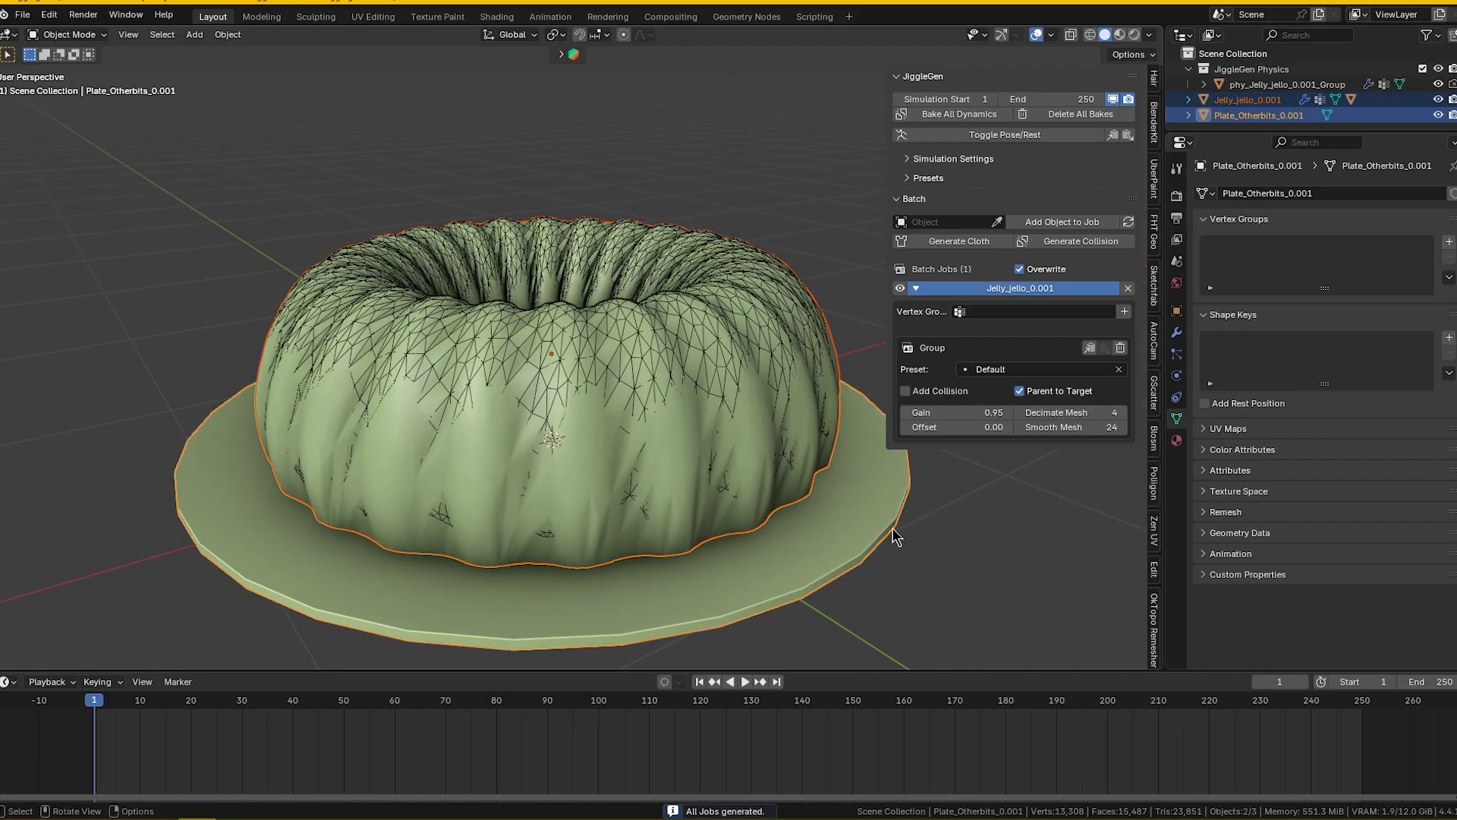
key(space)
key(r)
key(z)
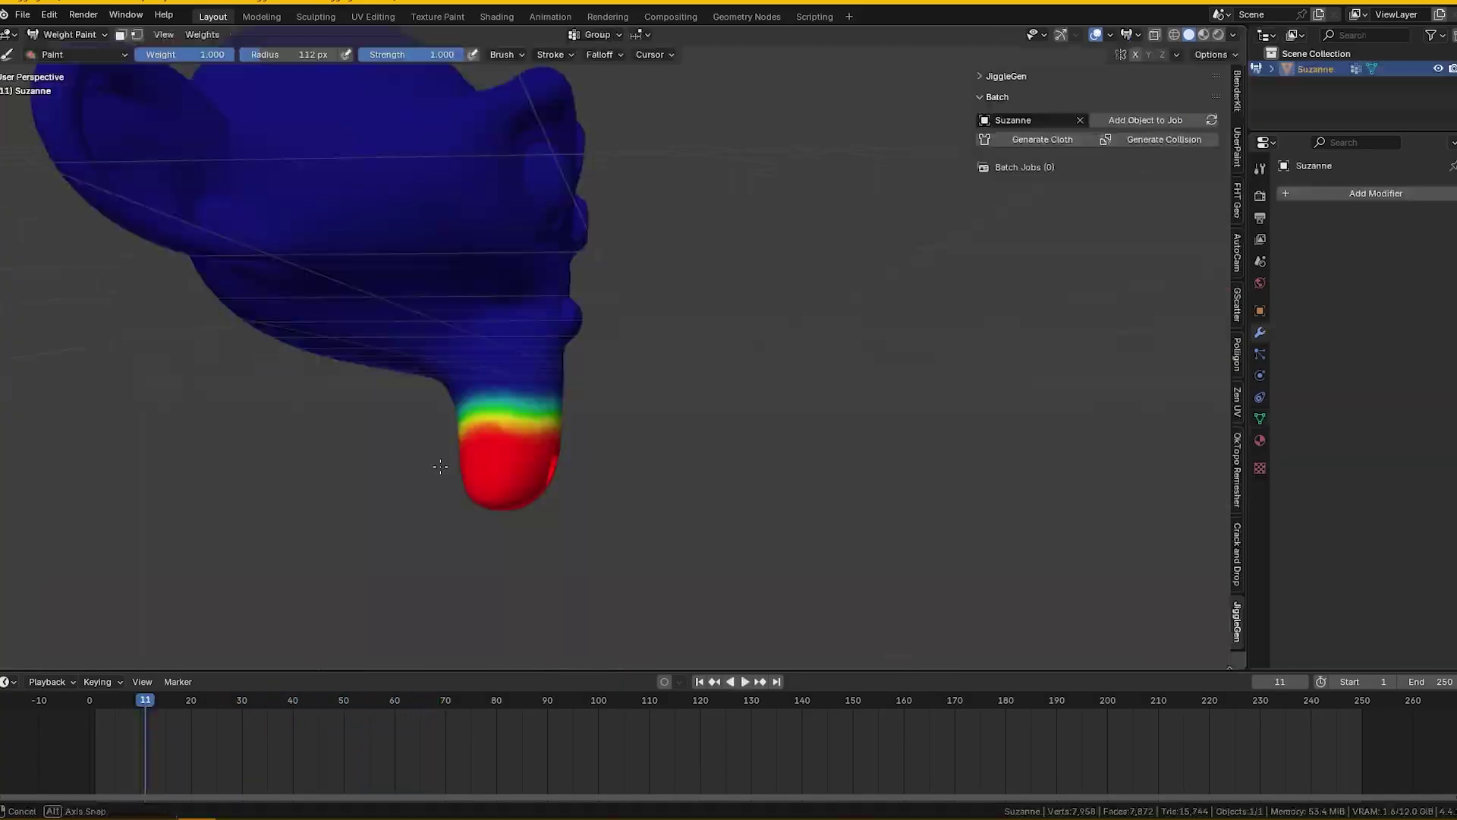
- Apply a linear weight gradient at weight 1.000 from Suzanne's mouth up toward the eye, and open the mesh data properties
drag(502, 267, 488, 211)
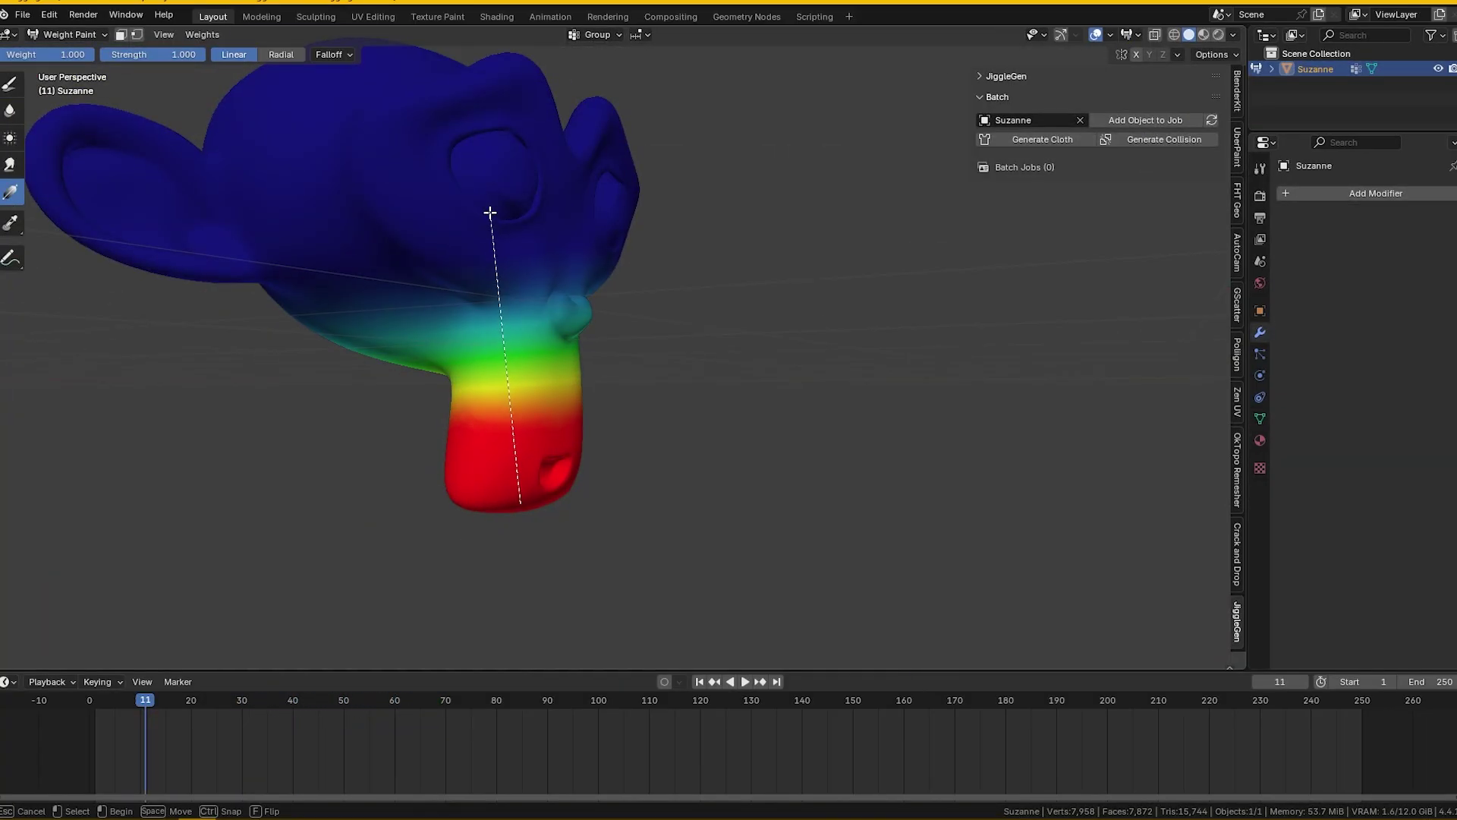
middle_drag(488, 211, 630, 388)
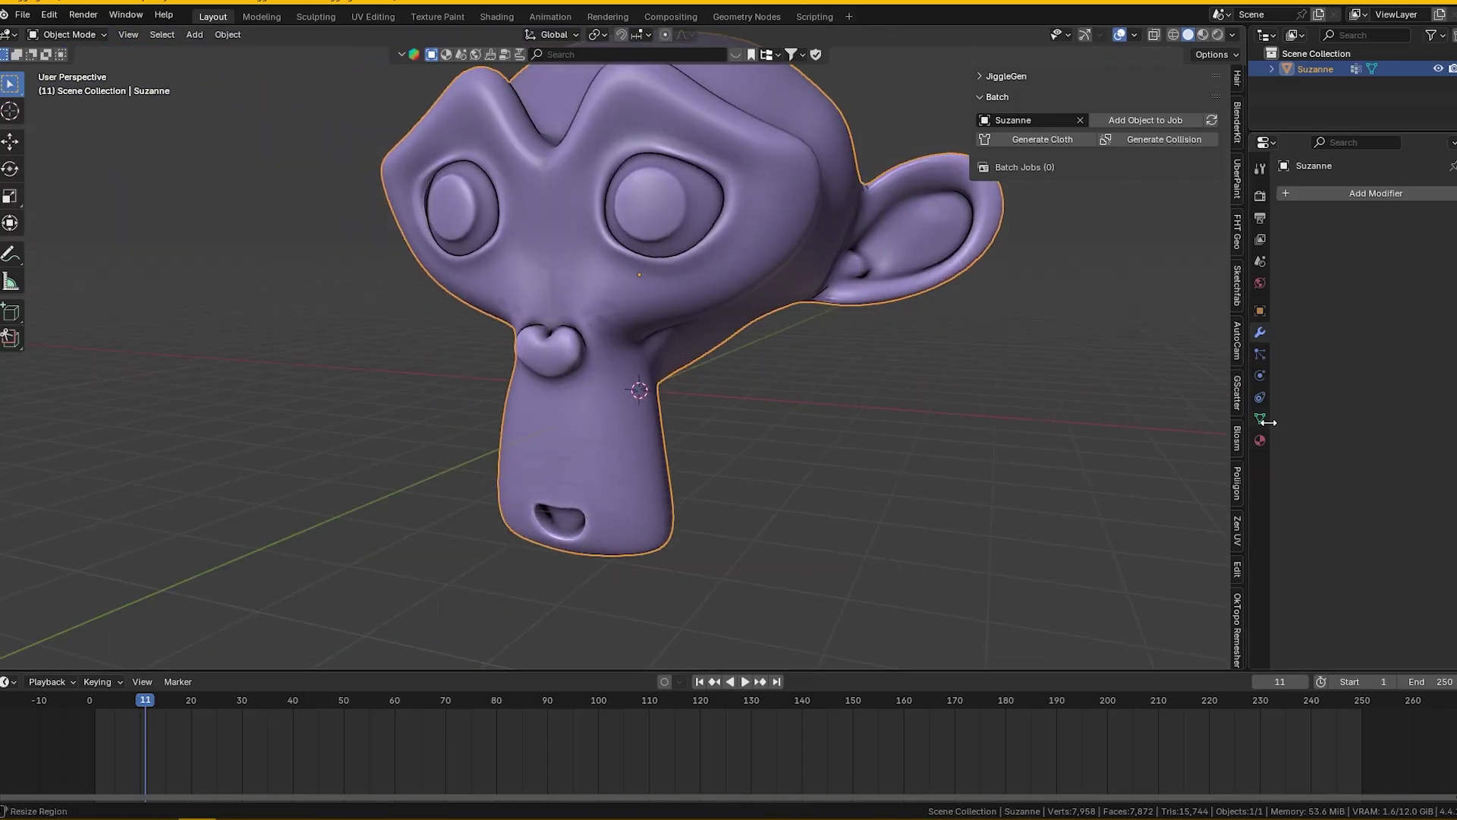
click(1259, 418)
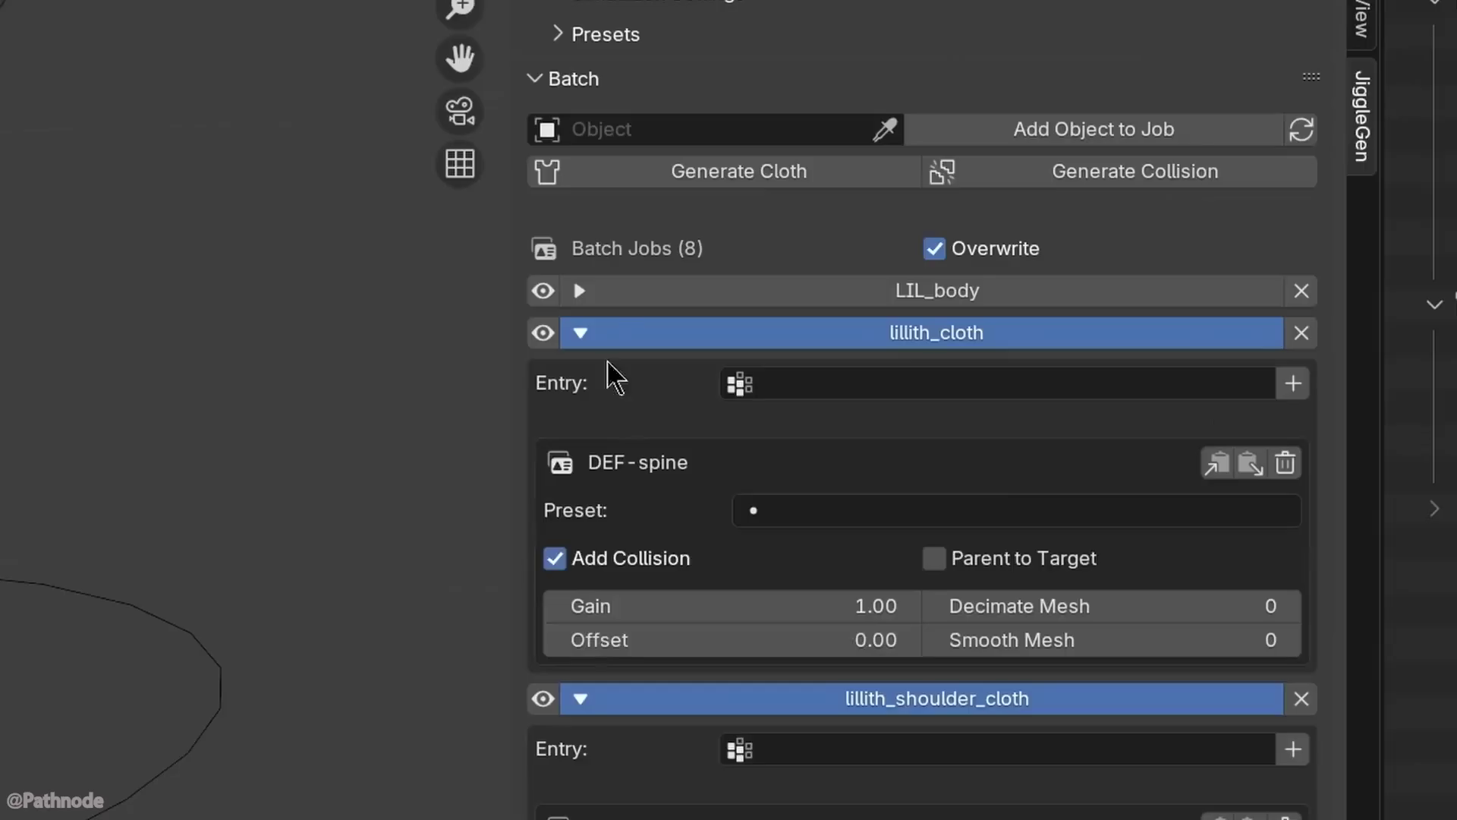
- Collapse the lillith_cloth, lillith_shoulder_cloth, LIL_hair and lillith_earring batch jobs, and disable the LIL_body job
click(580, 411)
click(579, 453)
click(581, 495)
click(580, 495)
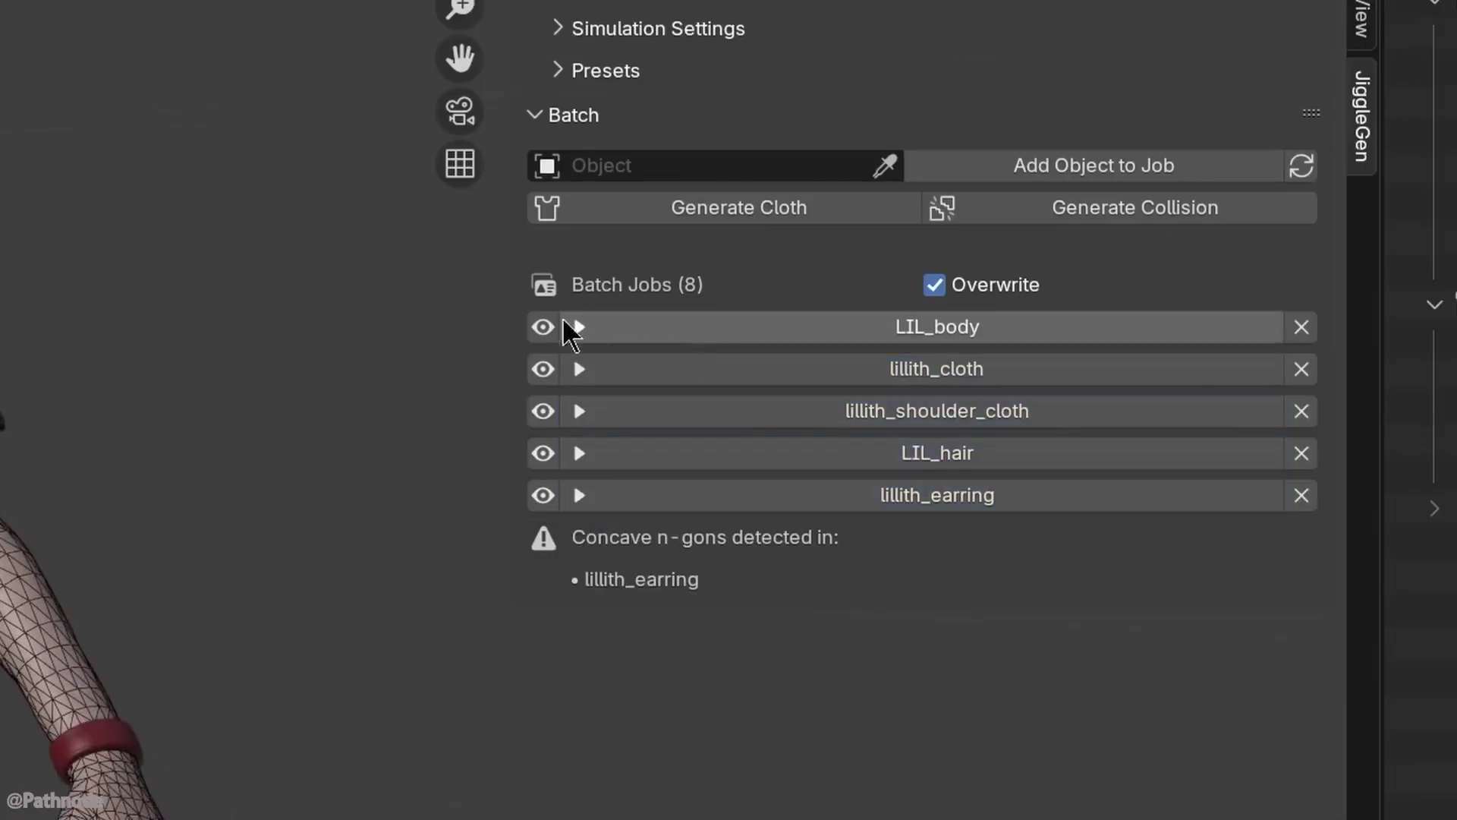
click(544, 327)
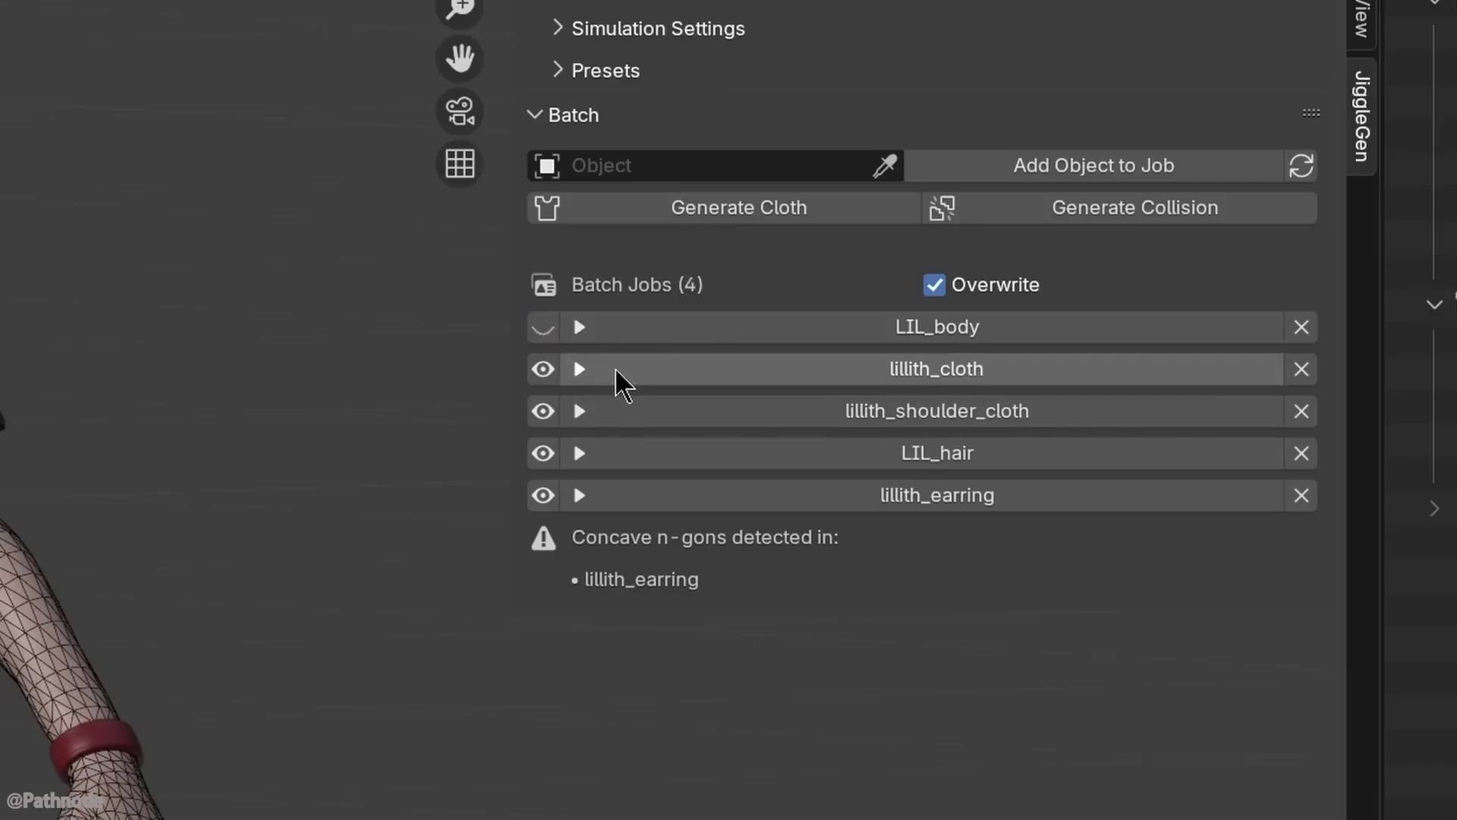
click(579, 327)
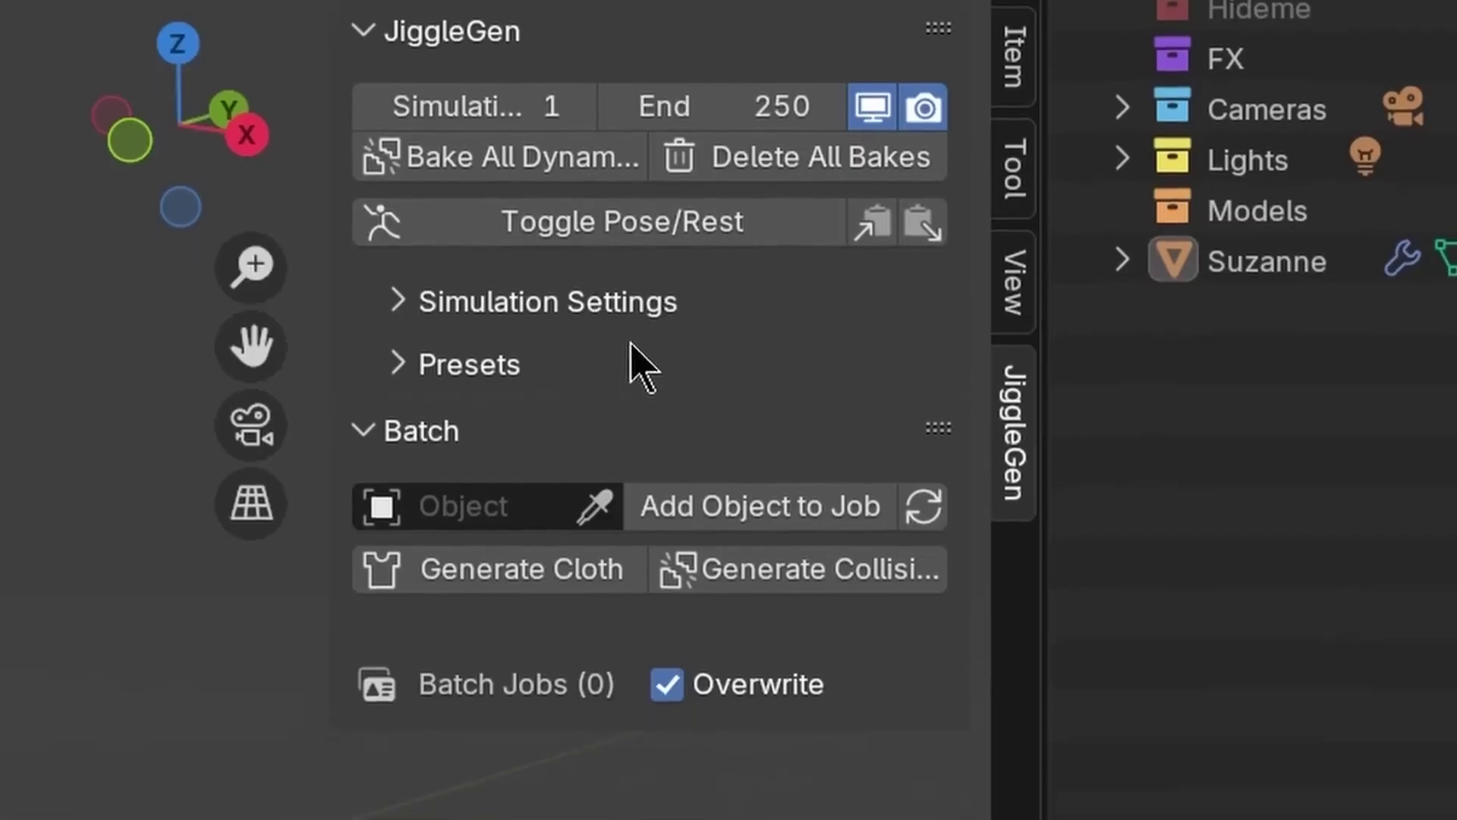
- Examine the jello's cloth simulation settings, from stiffness, damping and internal springs down to collisions and property weights
click(636, 355)
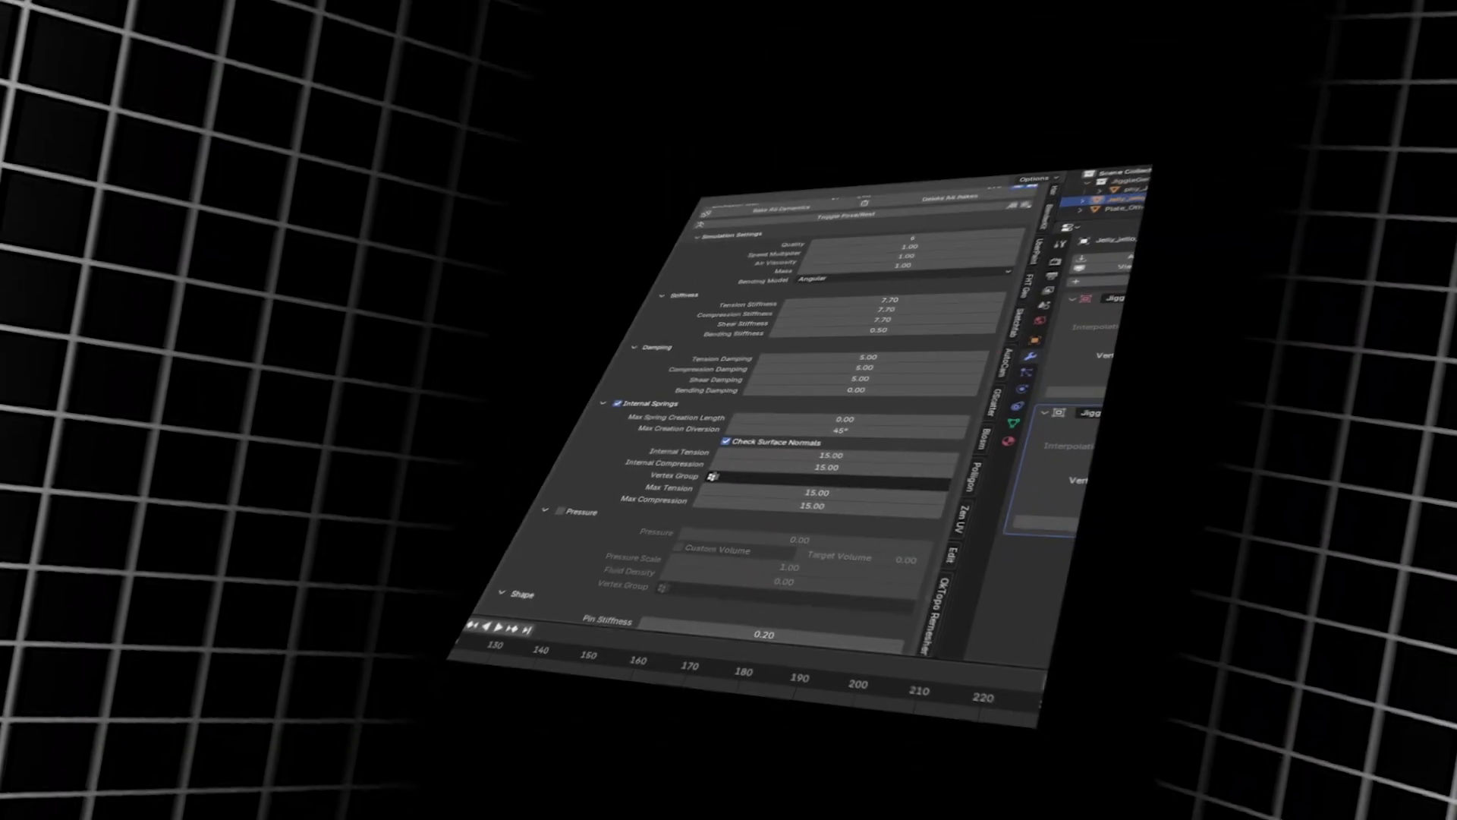
scroll(797, 417, down, 5)
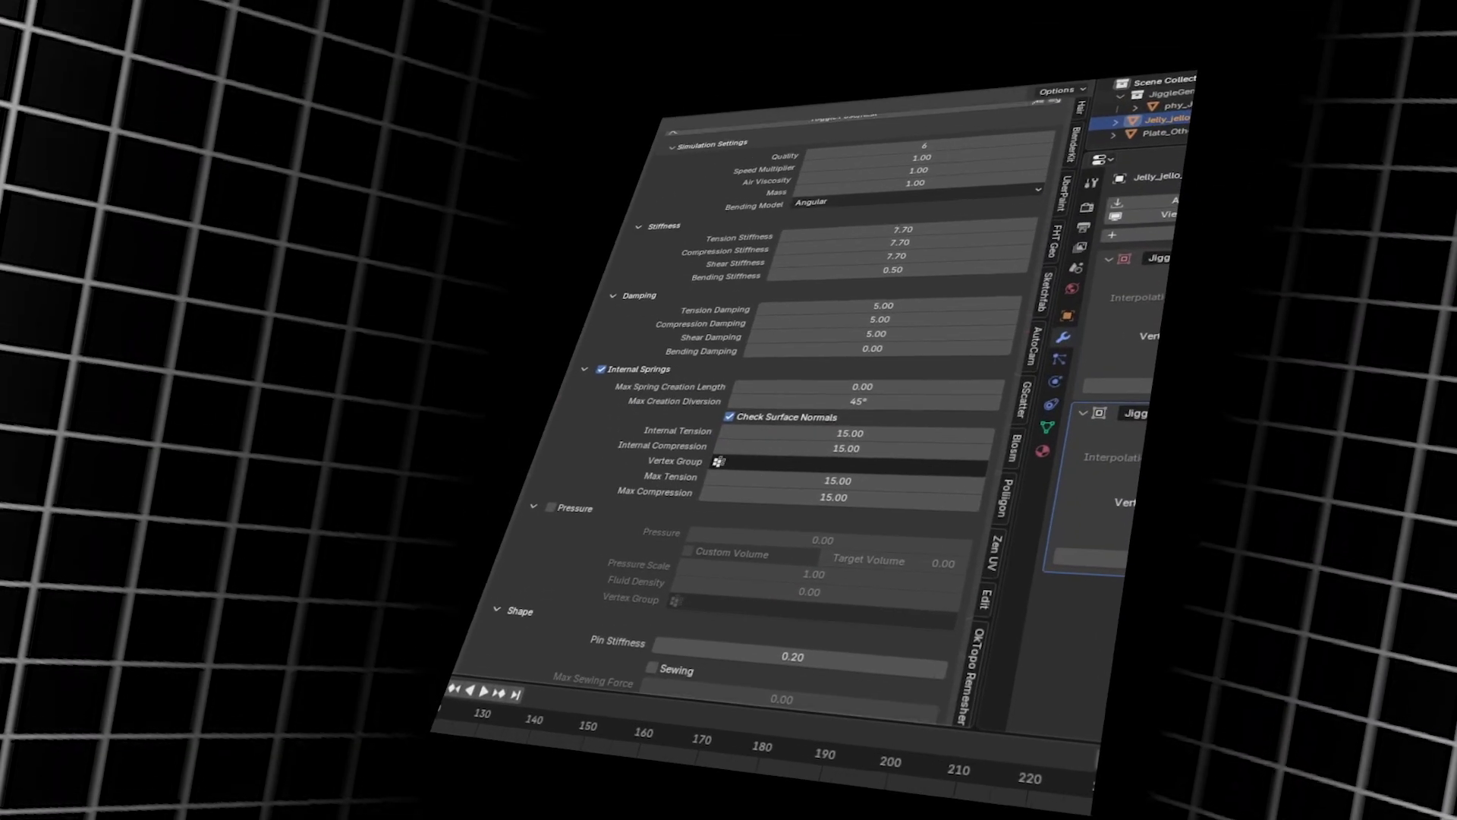
scroll(797, 417, down, 3)
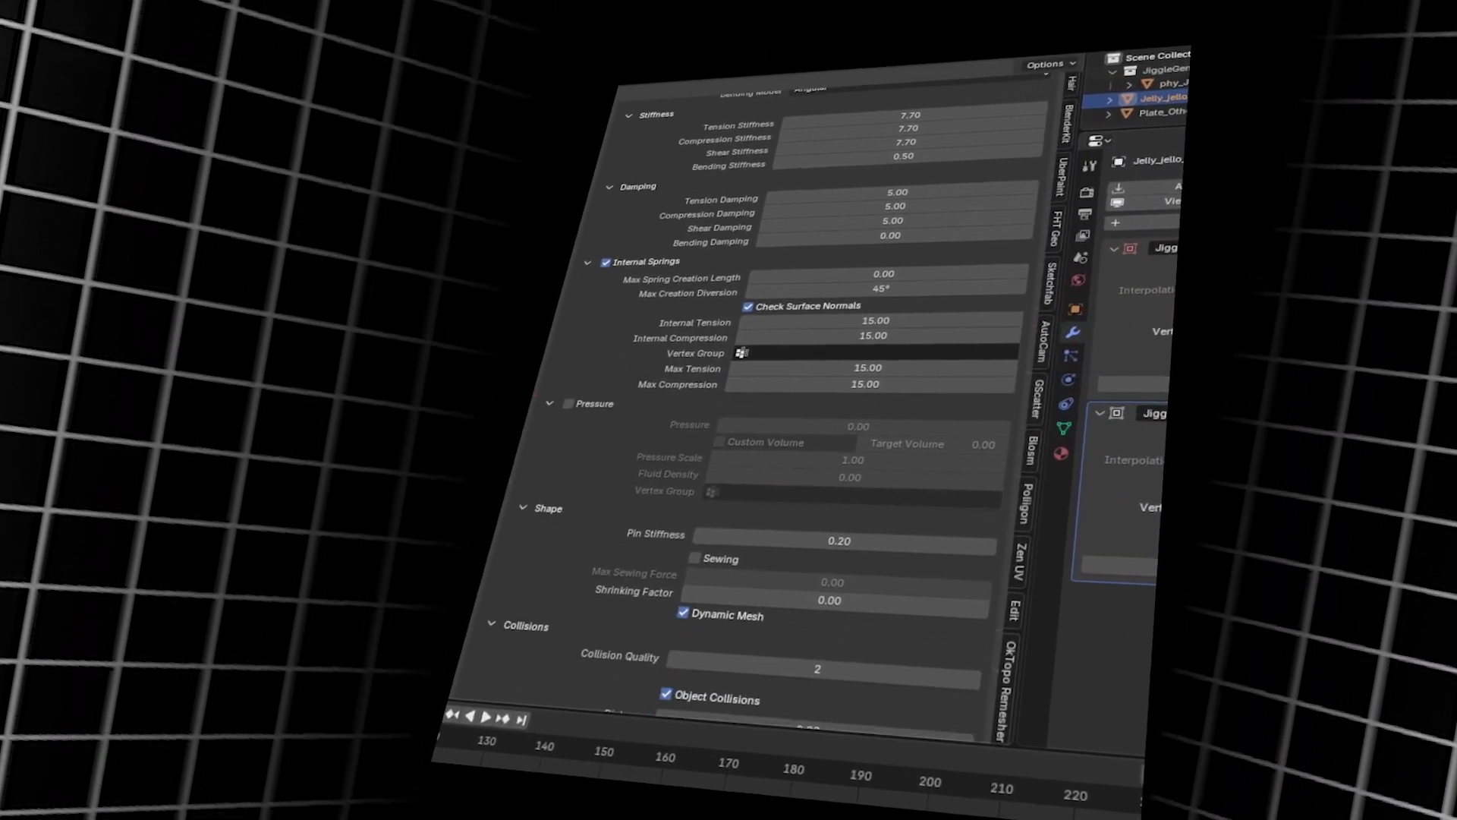
scroll(797, 418, down, 3)
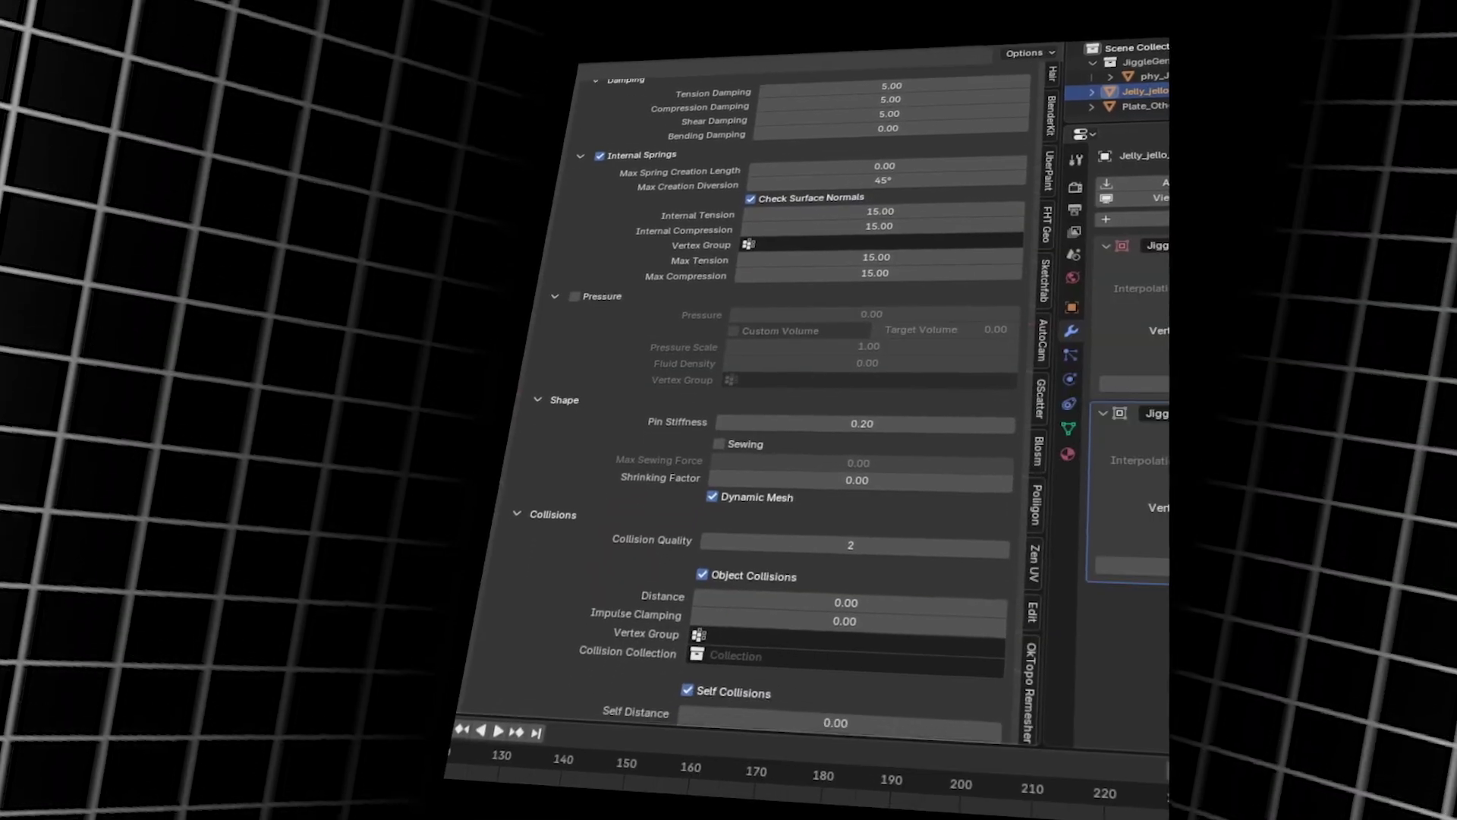
scroll(797, 418, down, 4)
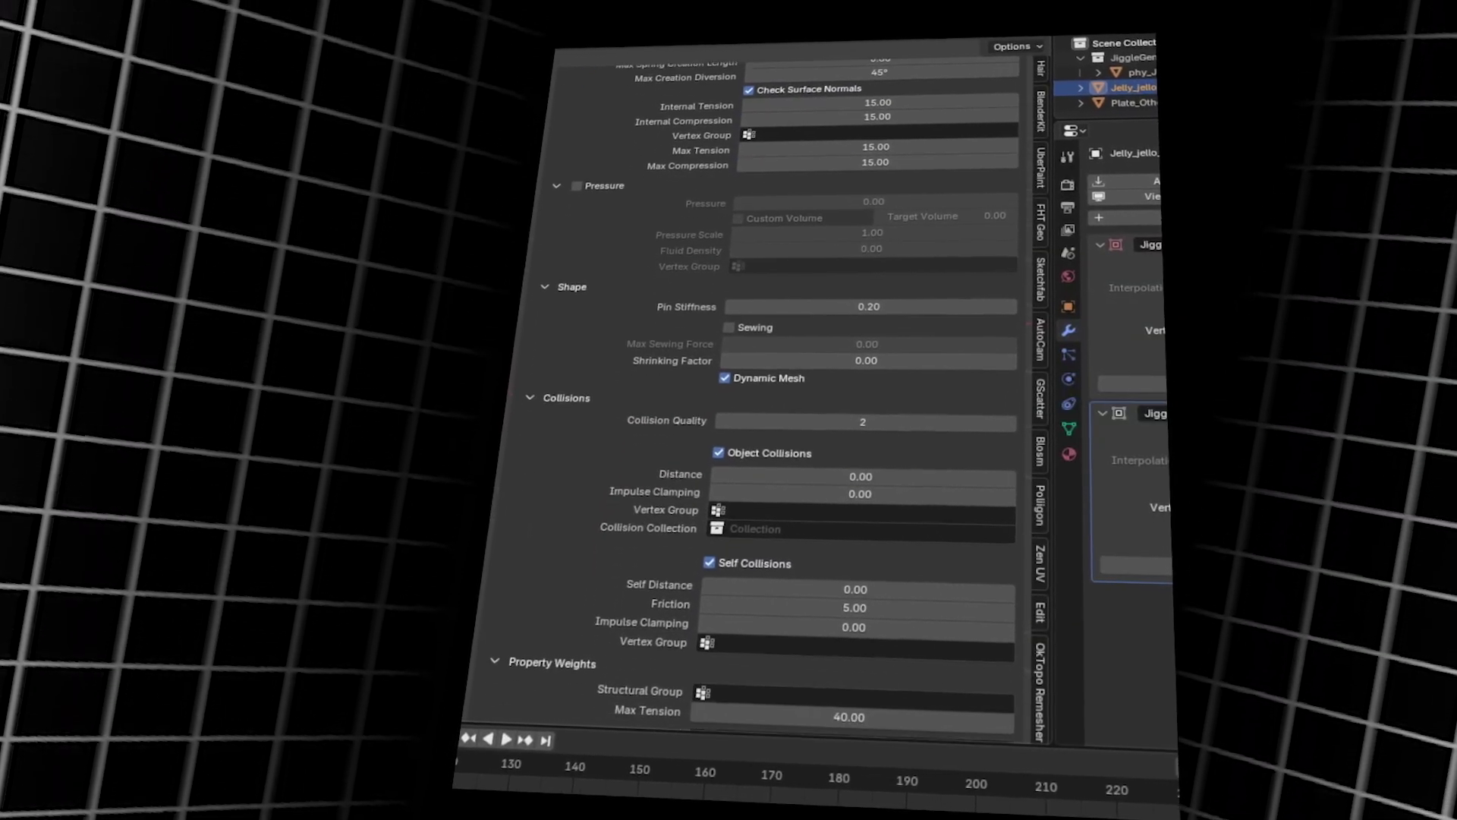
scroll(797, 417, down, 3)
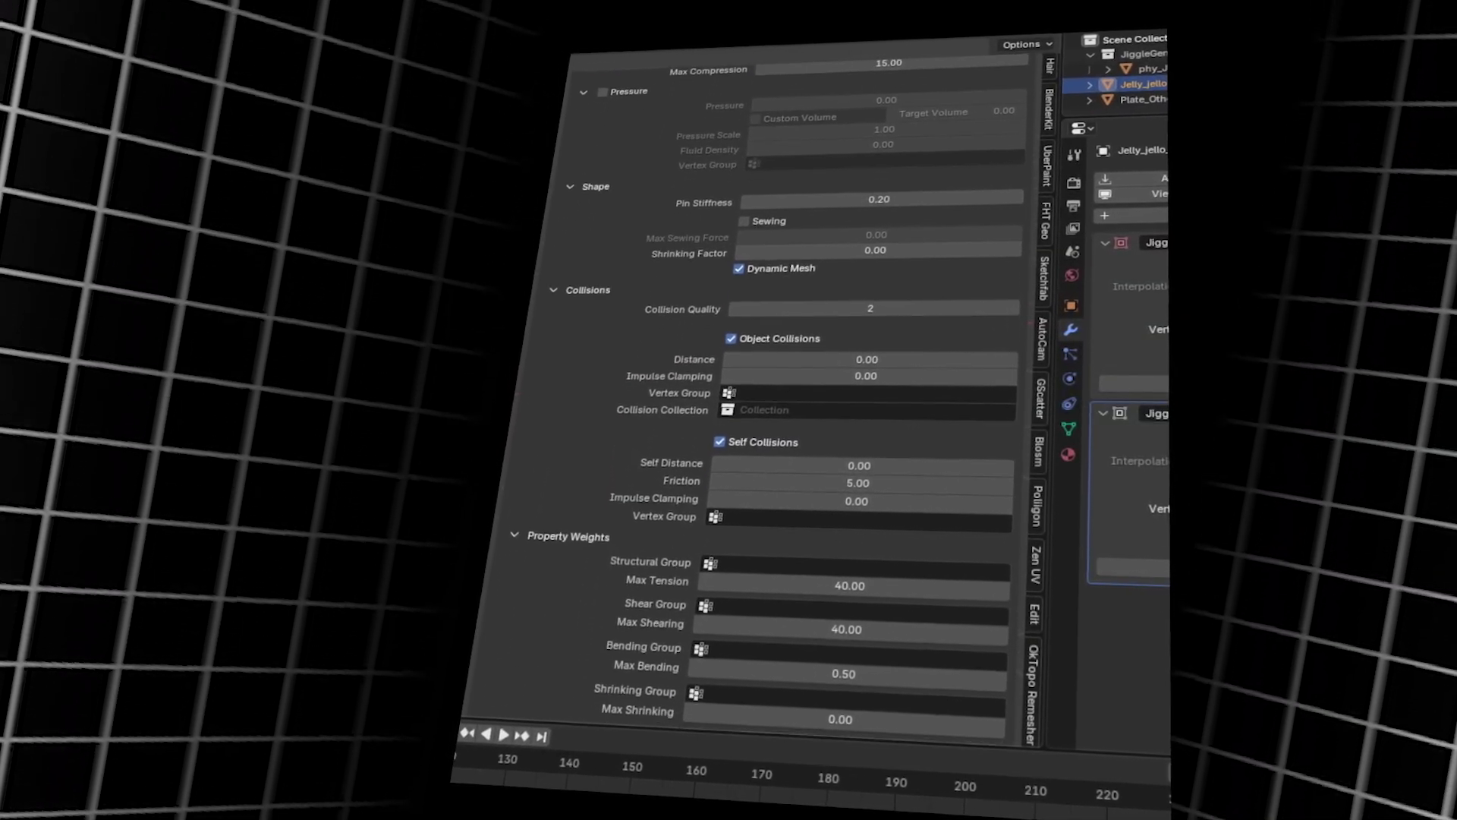
scroll(797, 417, down, 4)
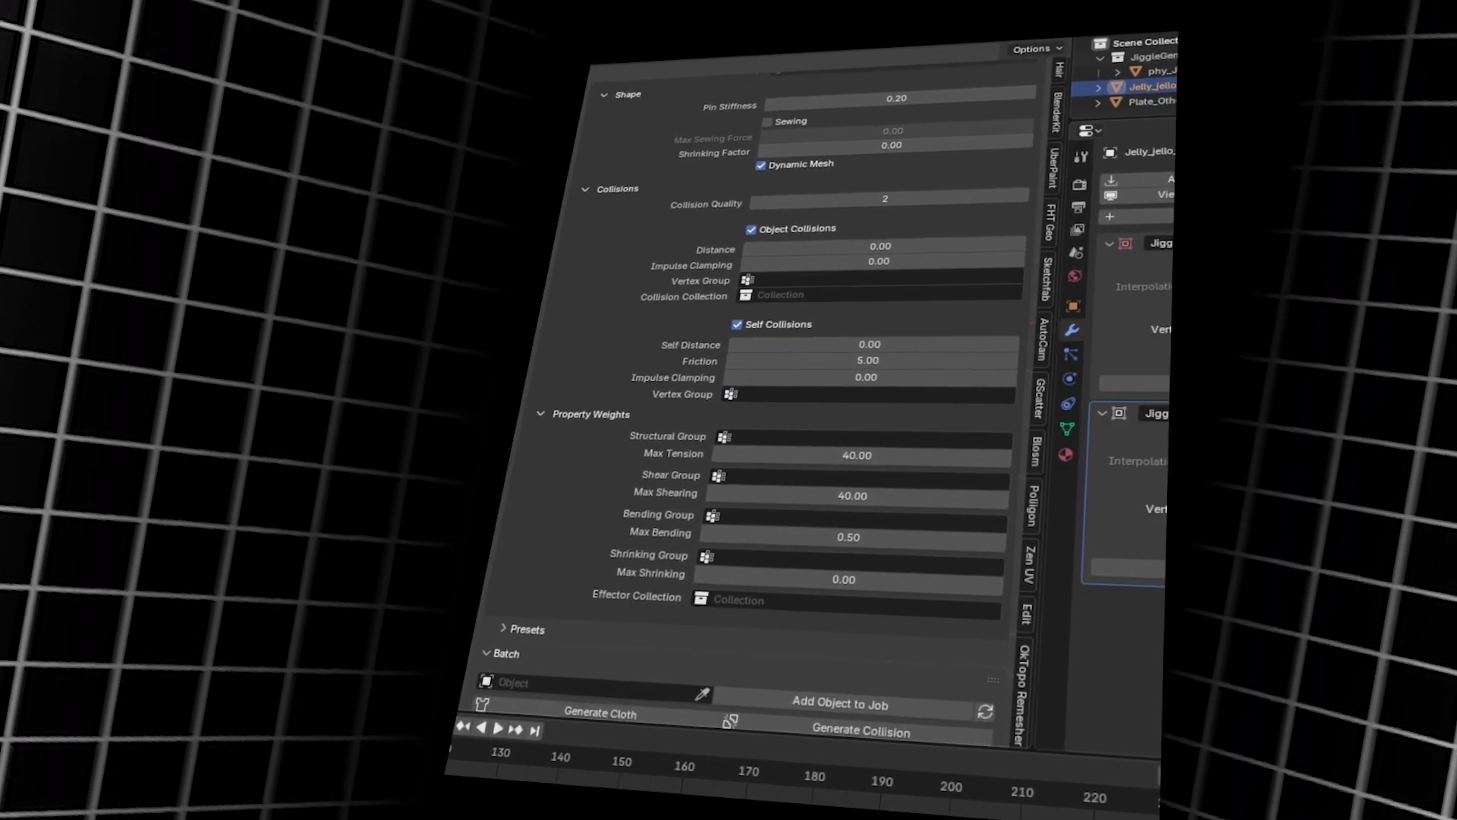
scroll(797, 417, down, 3)
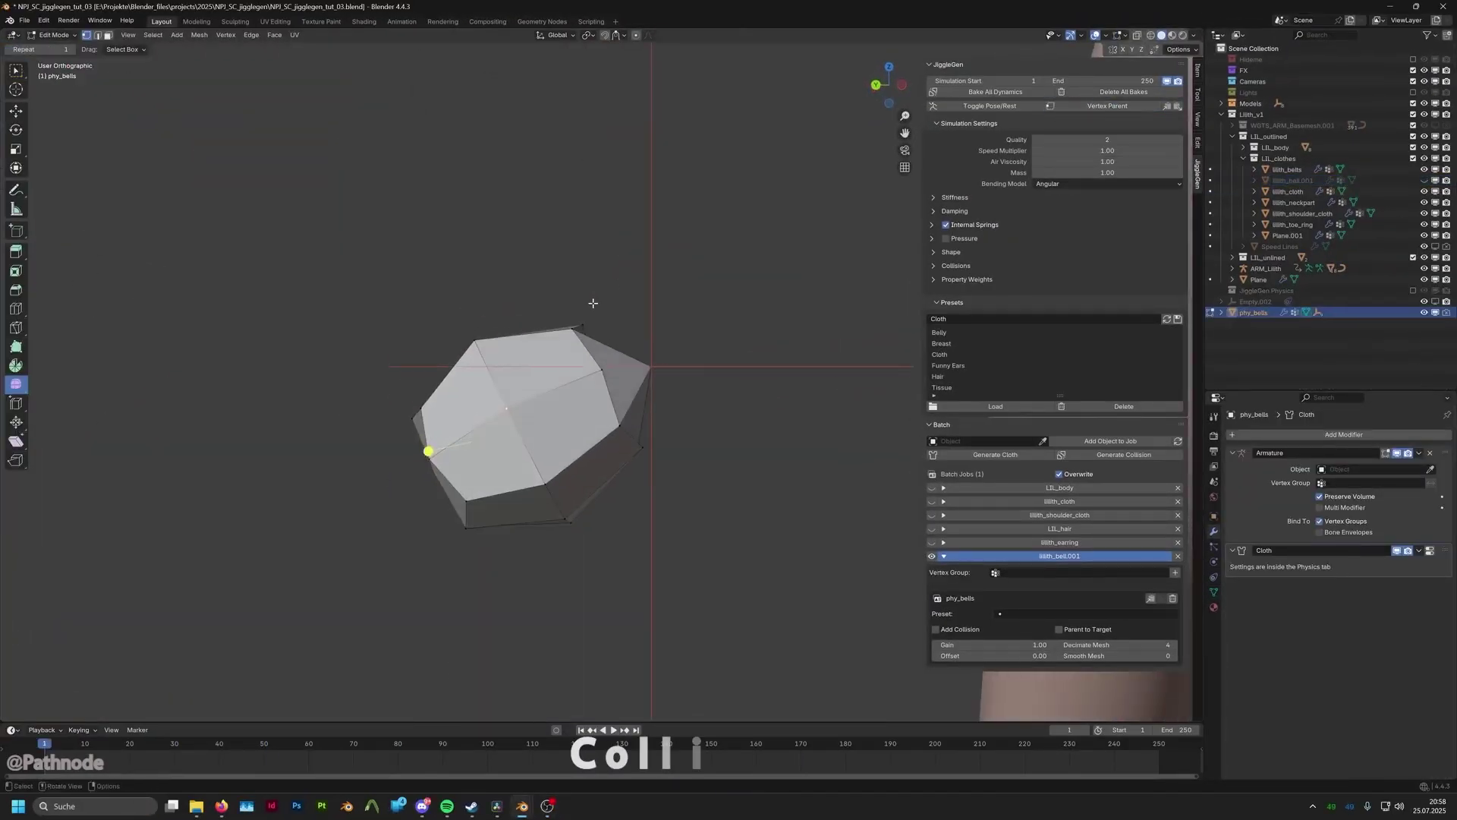
- Move the selected vertex of the phy_bells cage mesh and hide the unselected geometry around the bells
key(g)
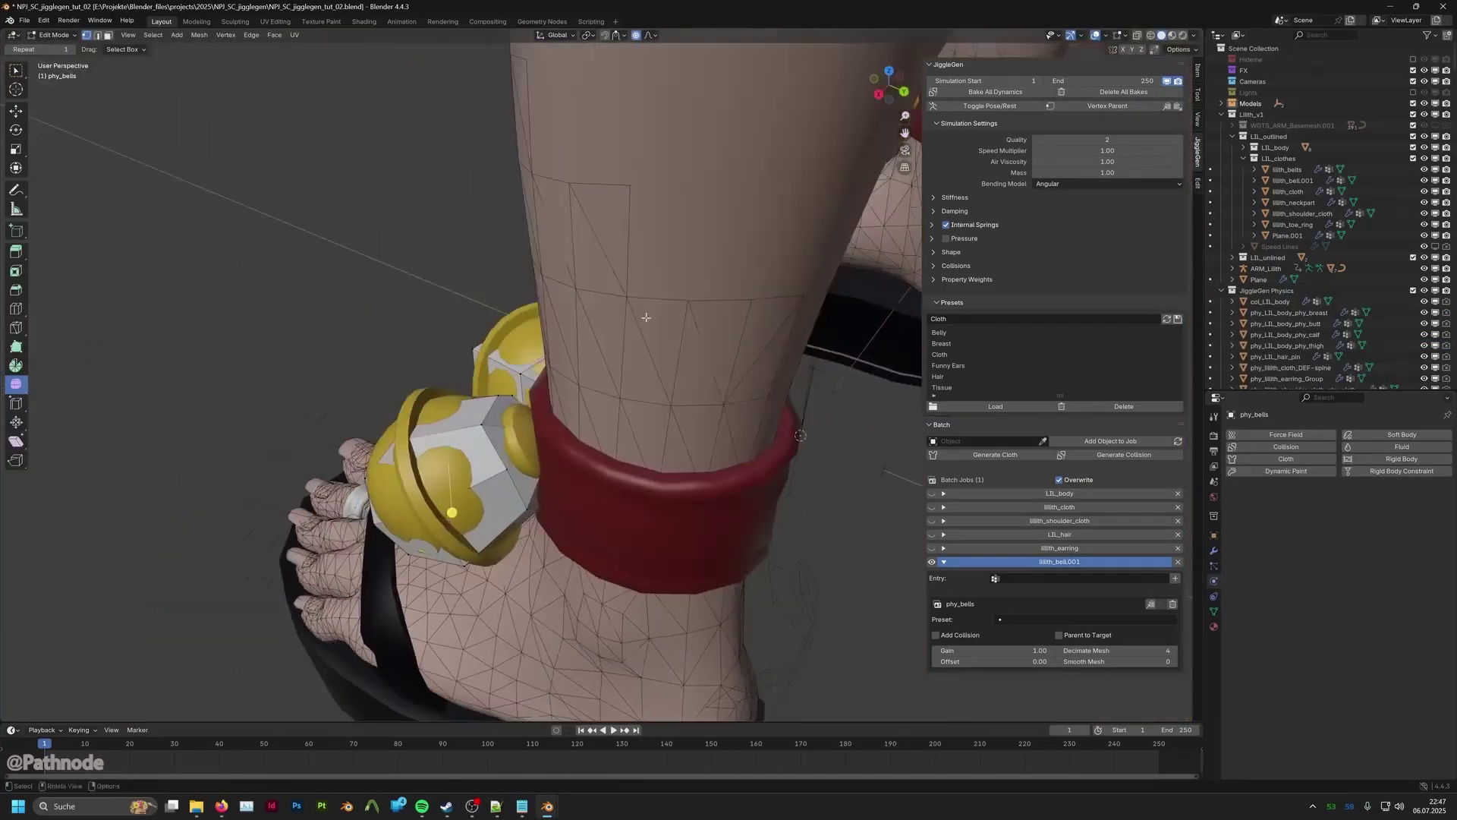
key(shift+h)
middle_drag(812, 261, 427, 544)
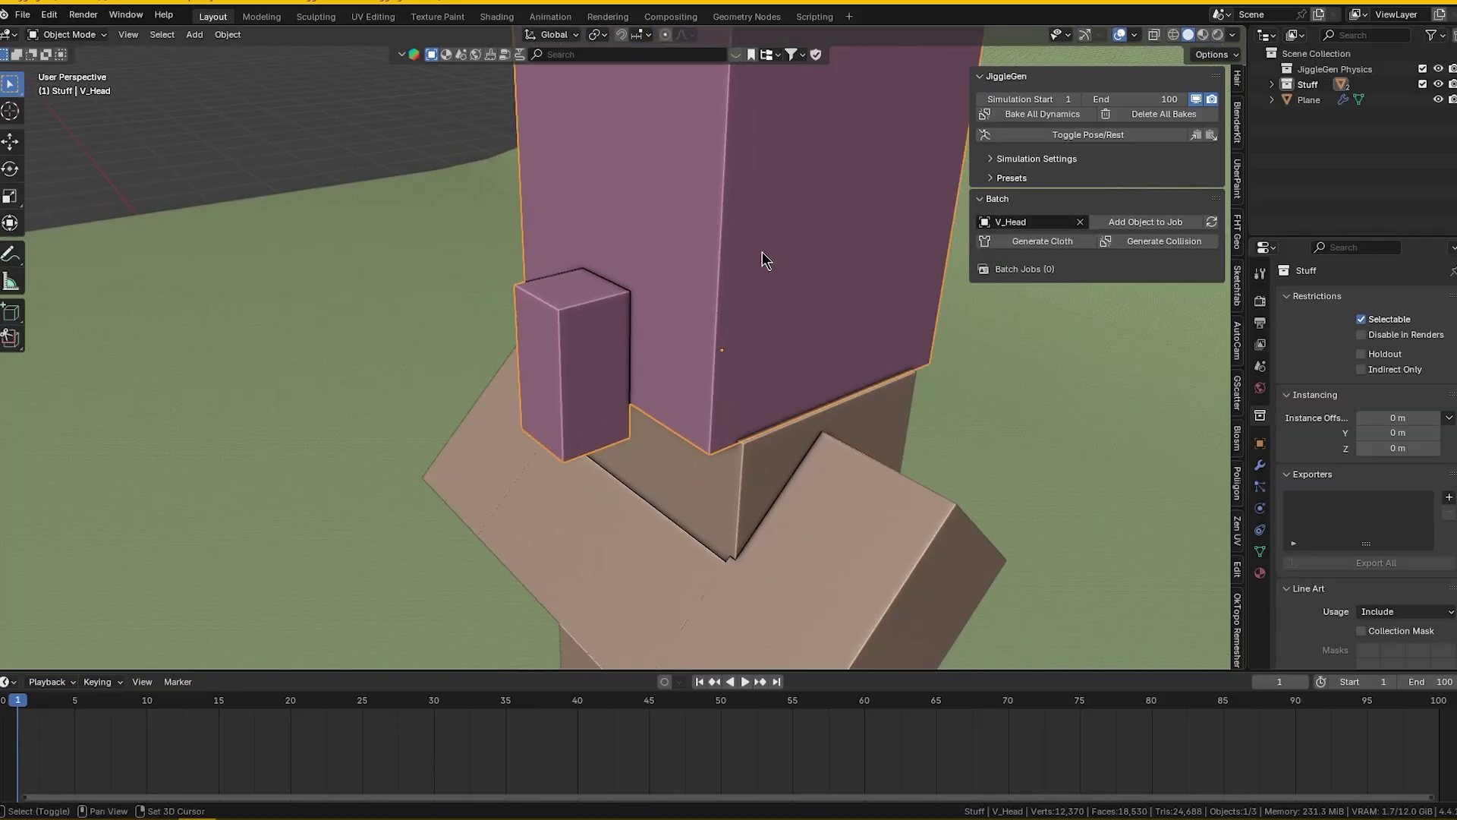
- Add V_Head to the batch jobs and generate the cloth for its Group entry with Smooth Mesh 19 and Parent to Target
click(1142, 221)
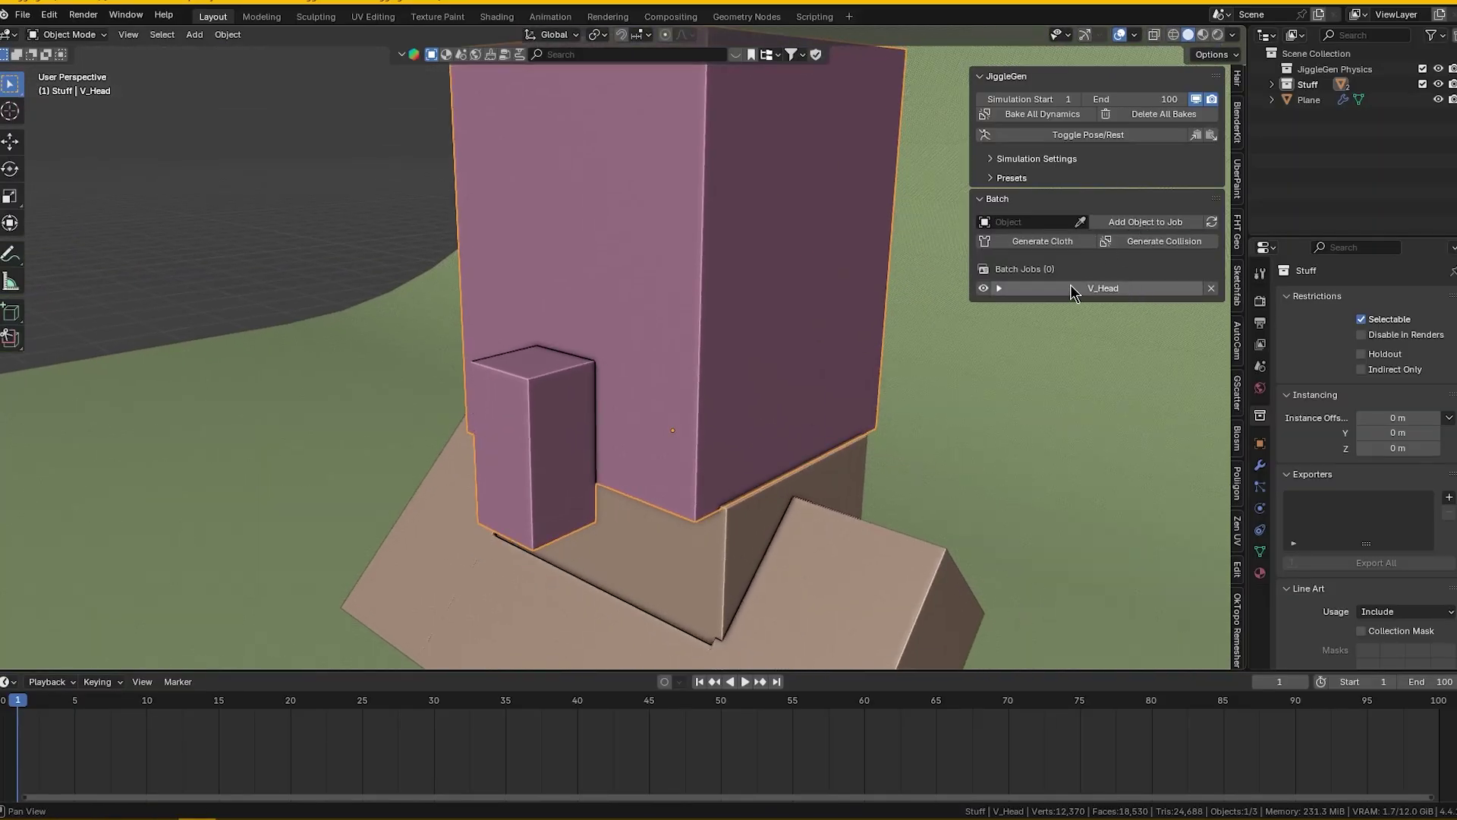
click(1071, 289)
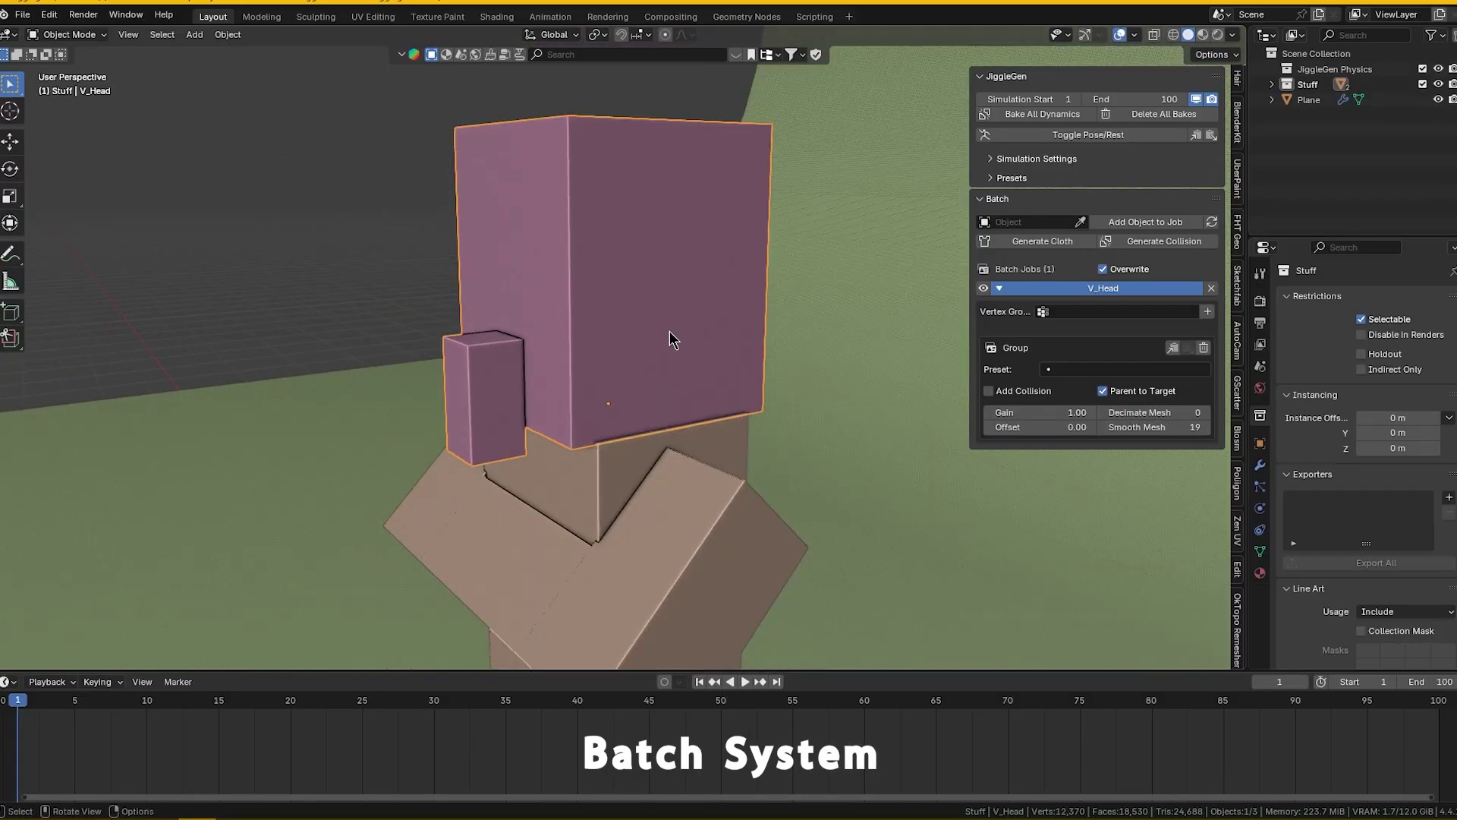
click(1042, 241)
- Play the simulation and try rotating the villager's head to test the nose's jiggle
key(space)
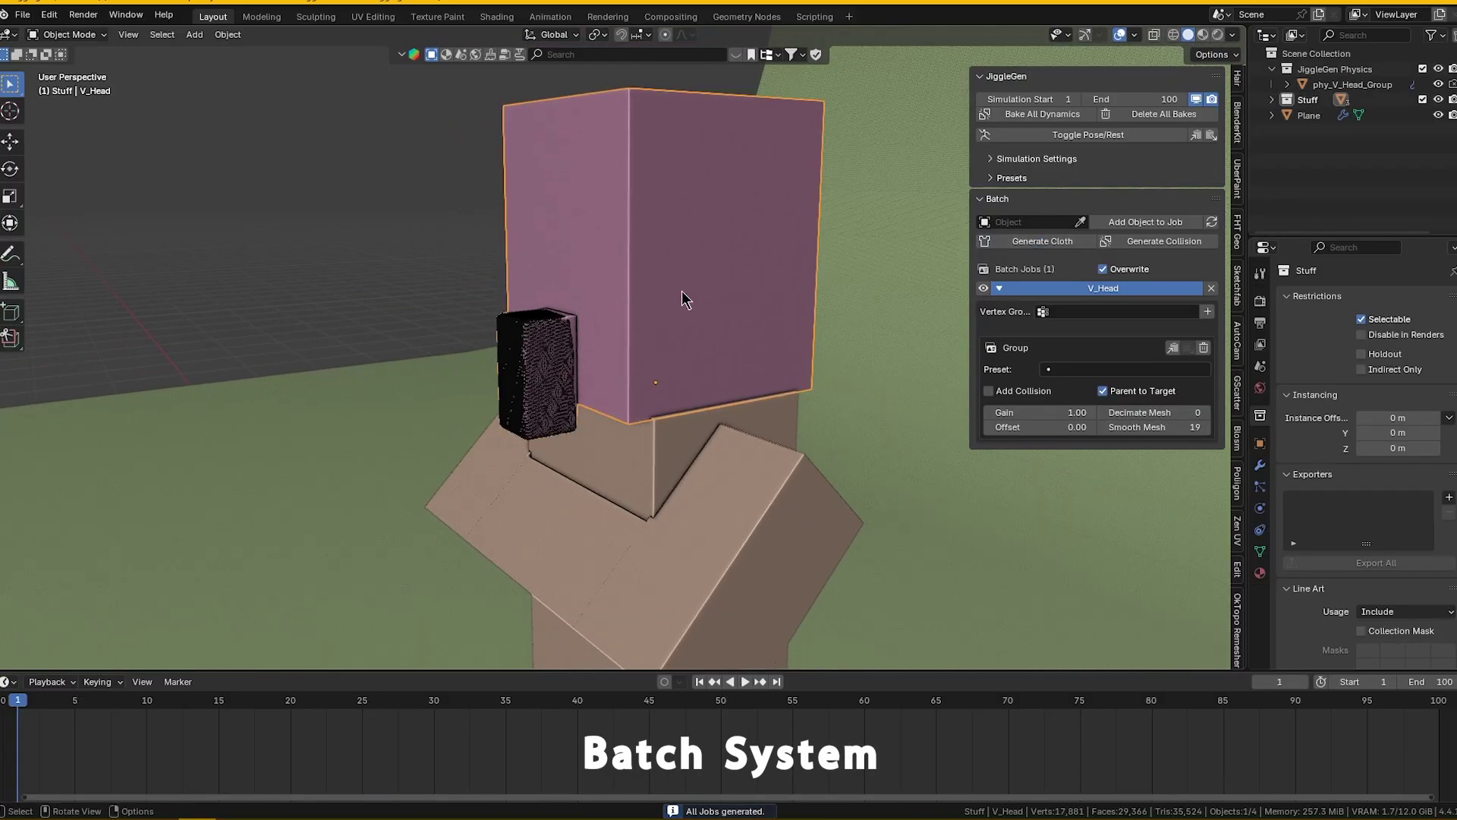
key(r)
key(Escape)
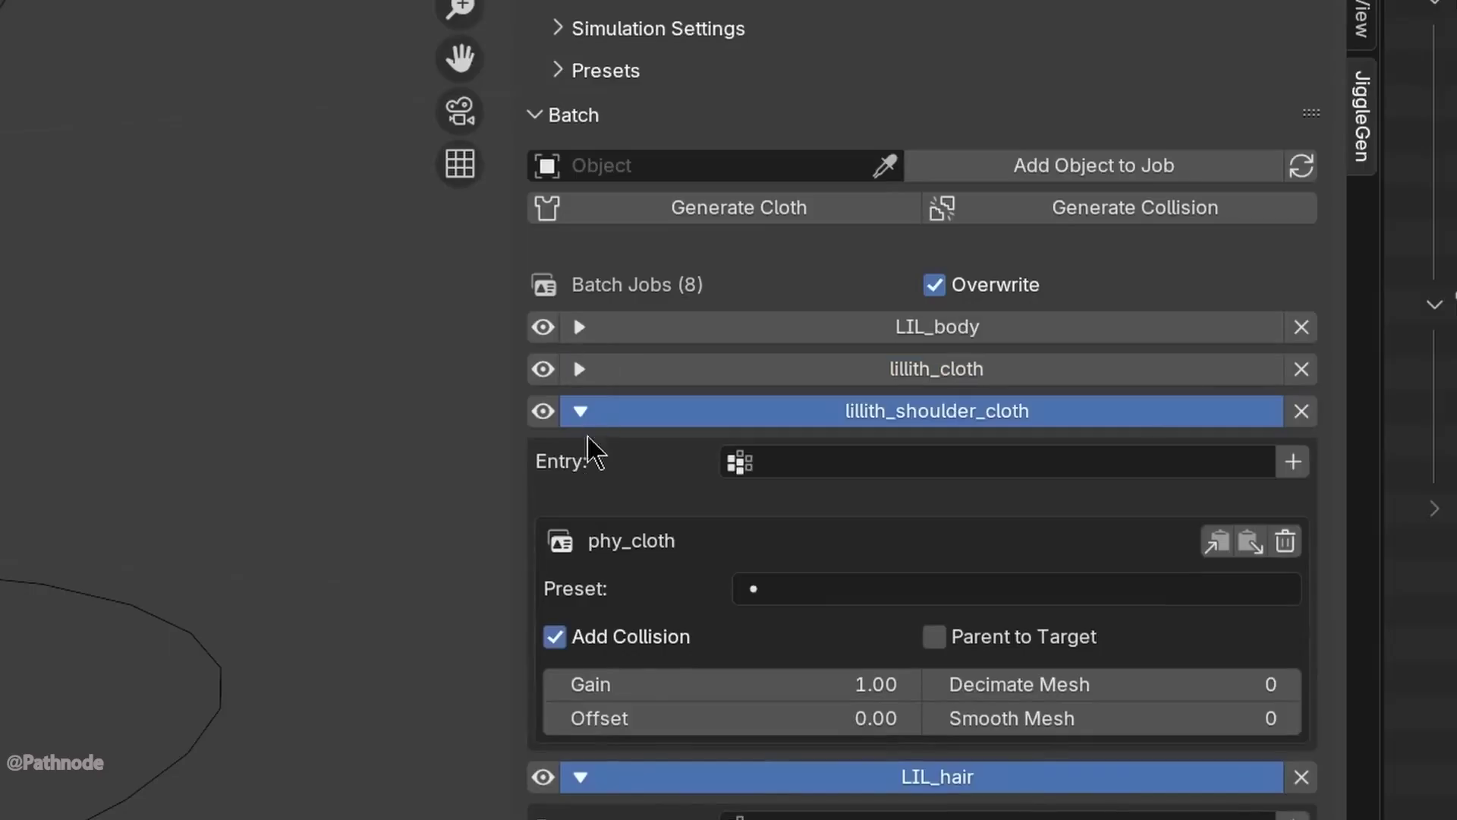
- Collapse the lillith_shoulder_cloth job and the open jobs after it, and exclude LIL_body from the batch
click(579, 410)
click(579, 453)
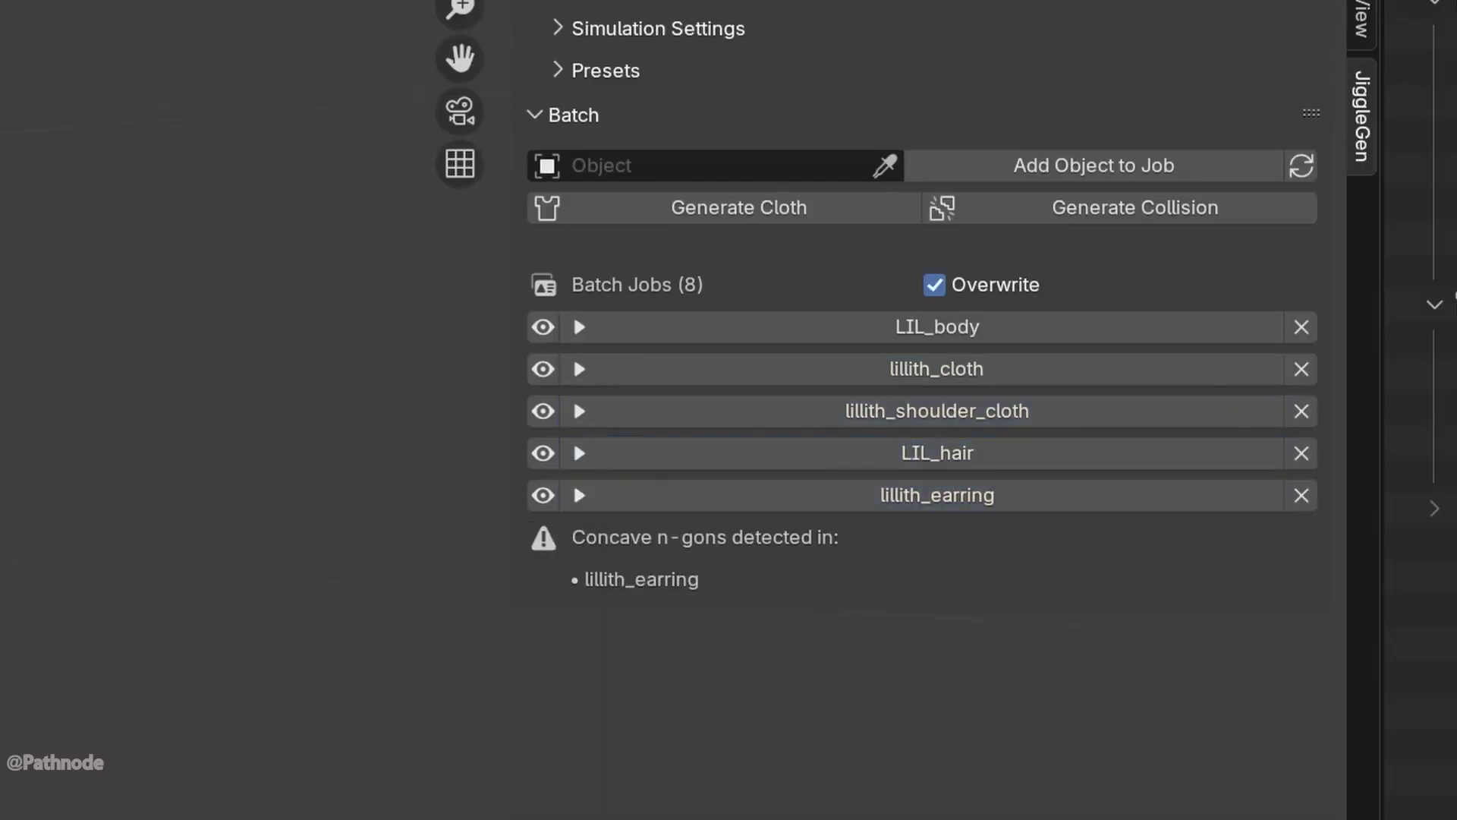
click(543, 326)
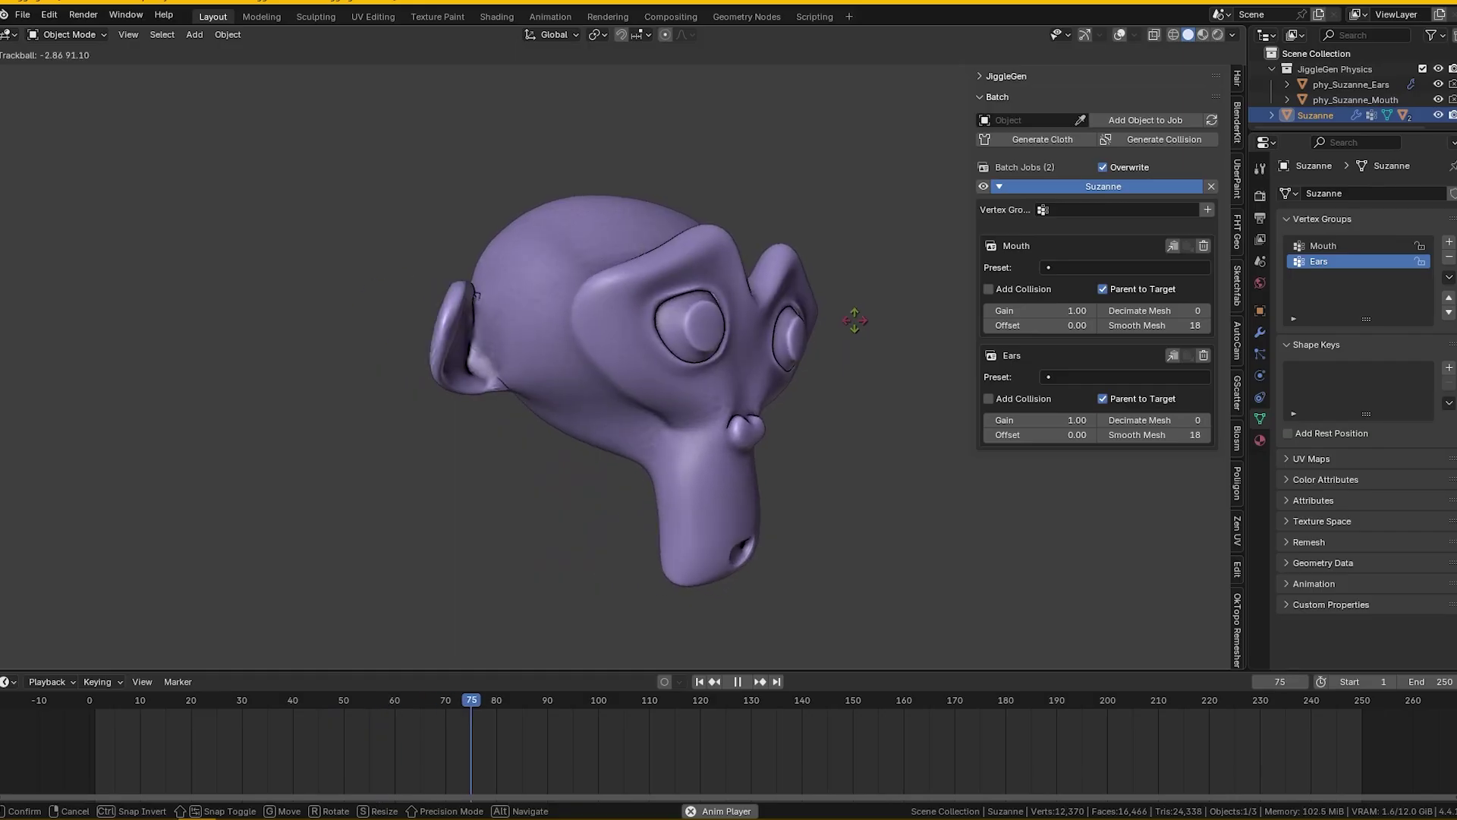
- Confirm Suzanne's trackball rotation and stop the simulation playback
click(734, 329)
key(space)
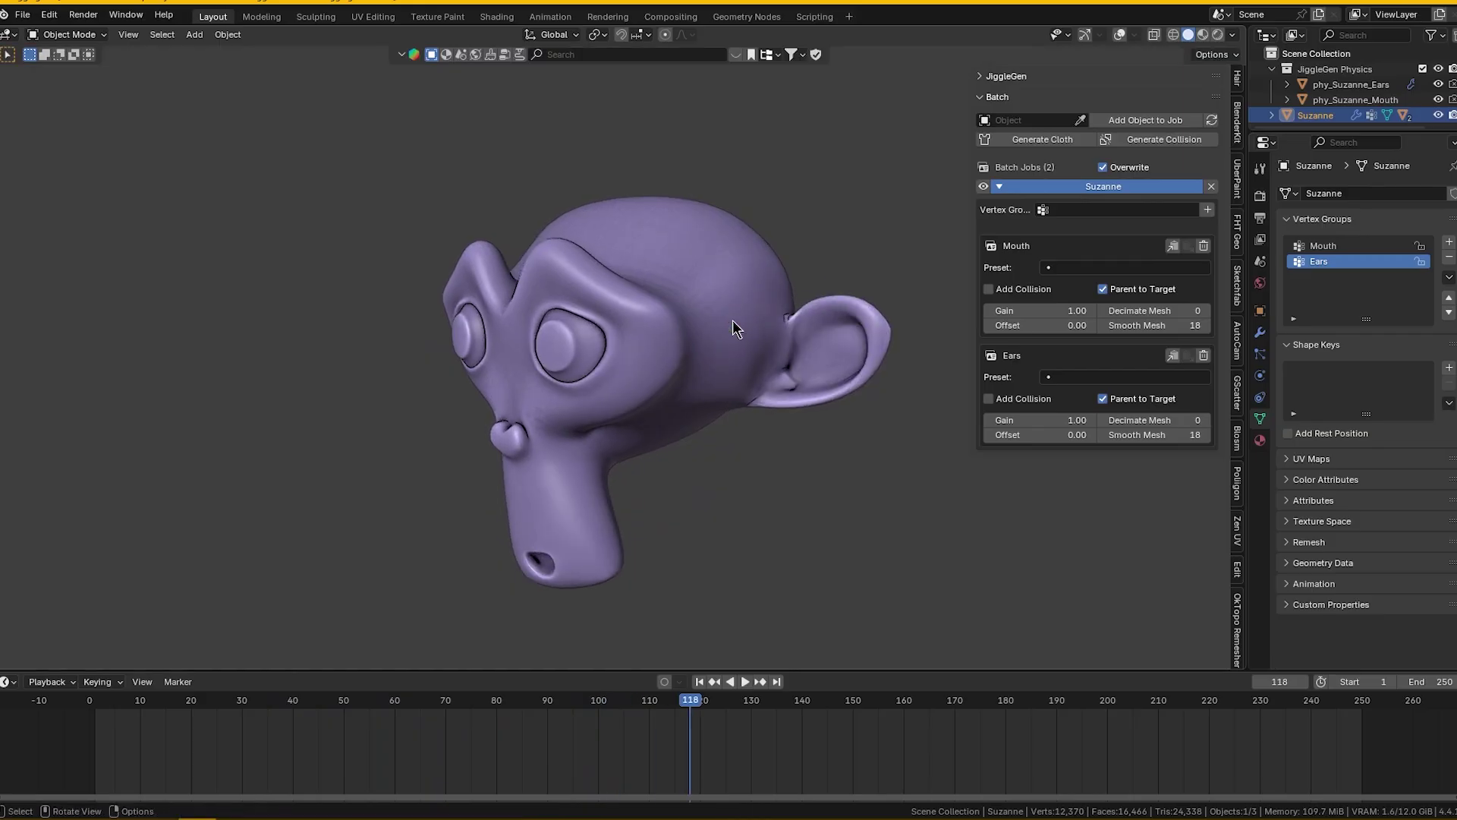
- Set Suzanne's Tension Stiffness to 29.73 in the simulation settings and regenerate the cloth for the Mouth and Ears entries
click(994, 99)
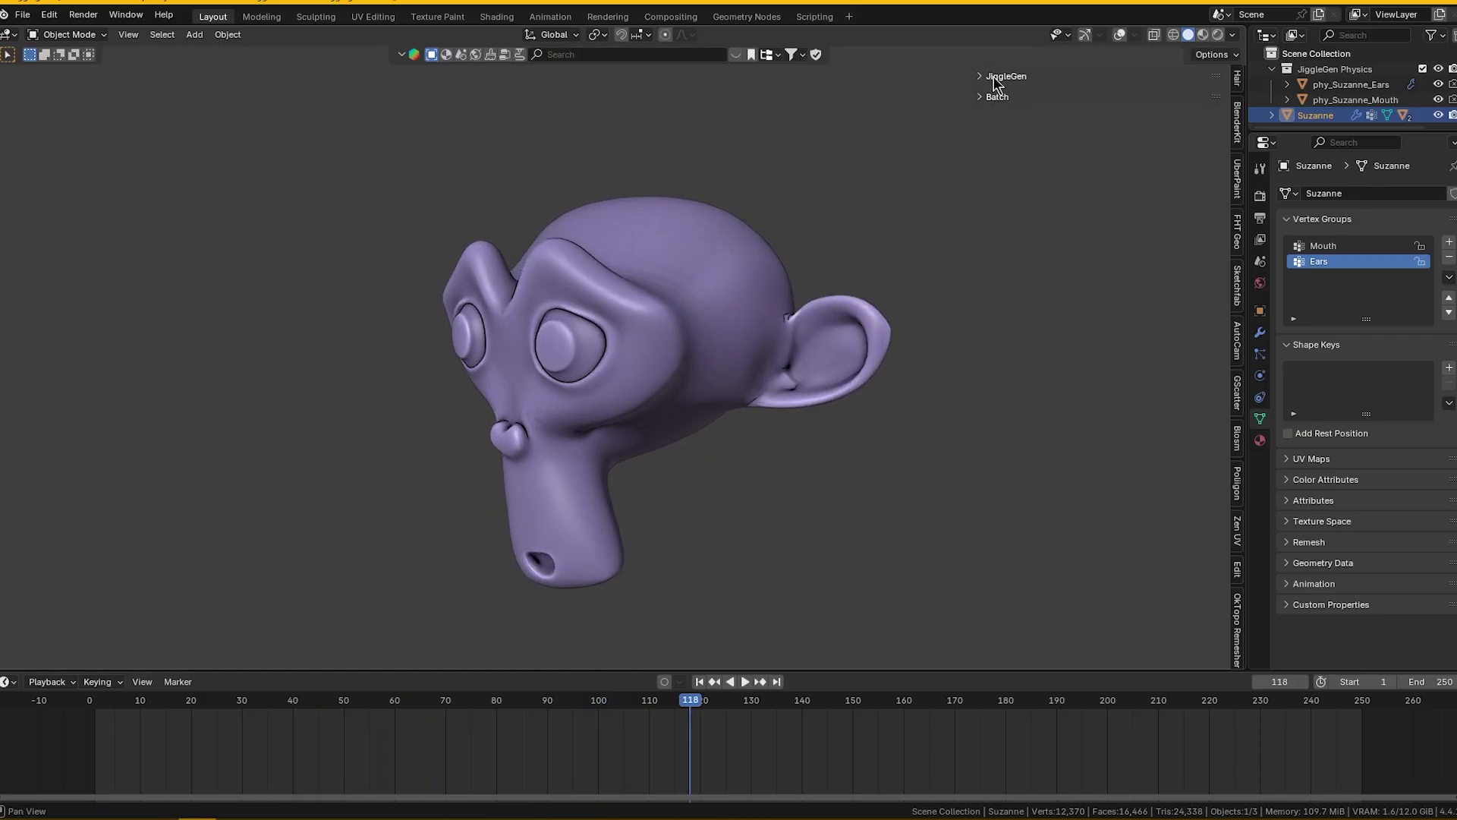
click(1001, 76)
click(1014, 262)
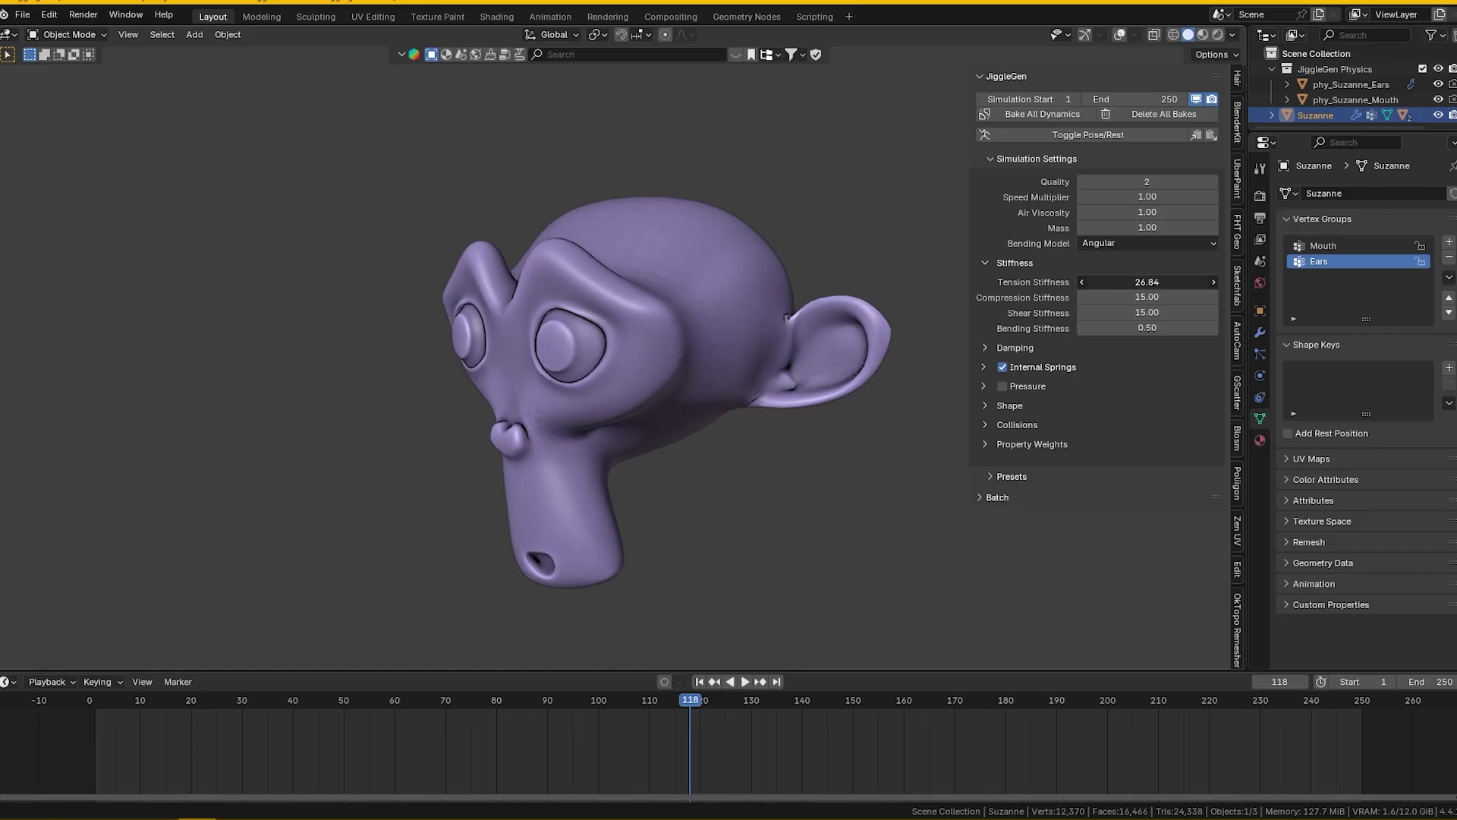
click(1021, 500)
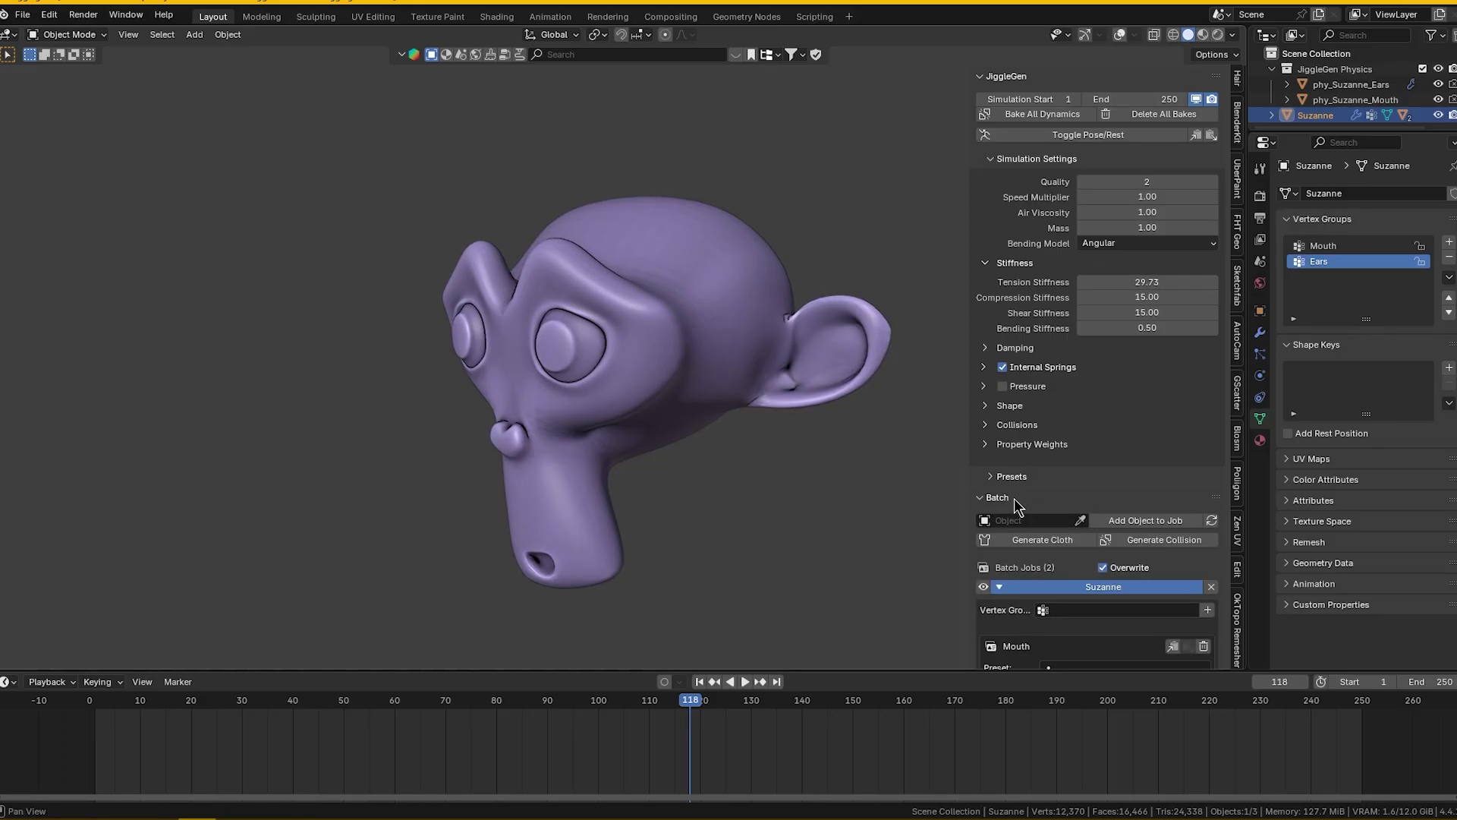
scroll(1022, 531, down, 2)
click(1042, 478)
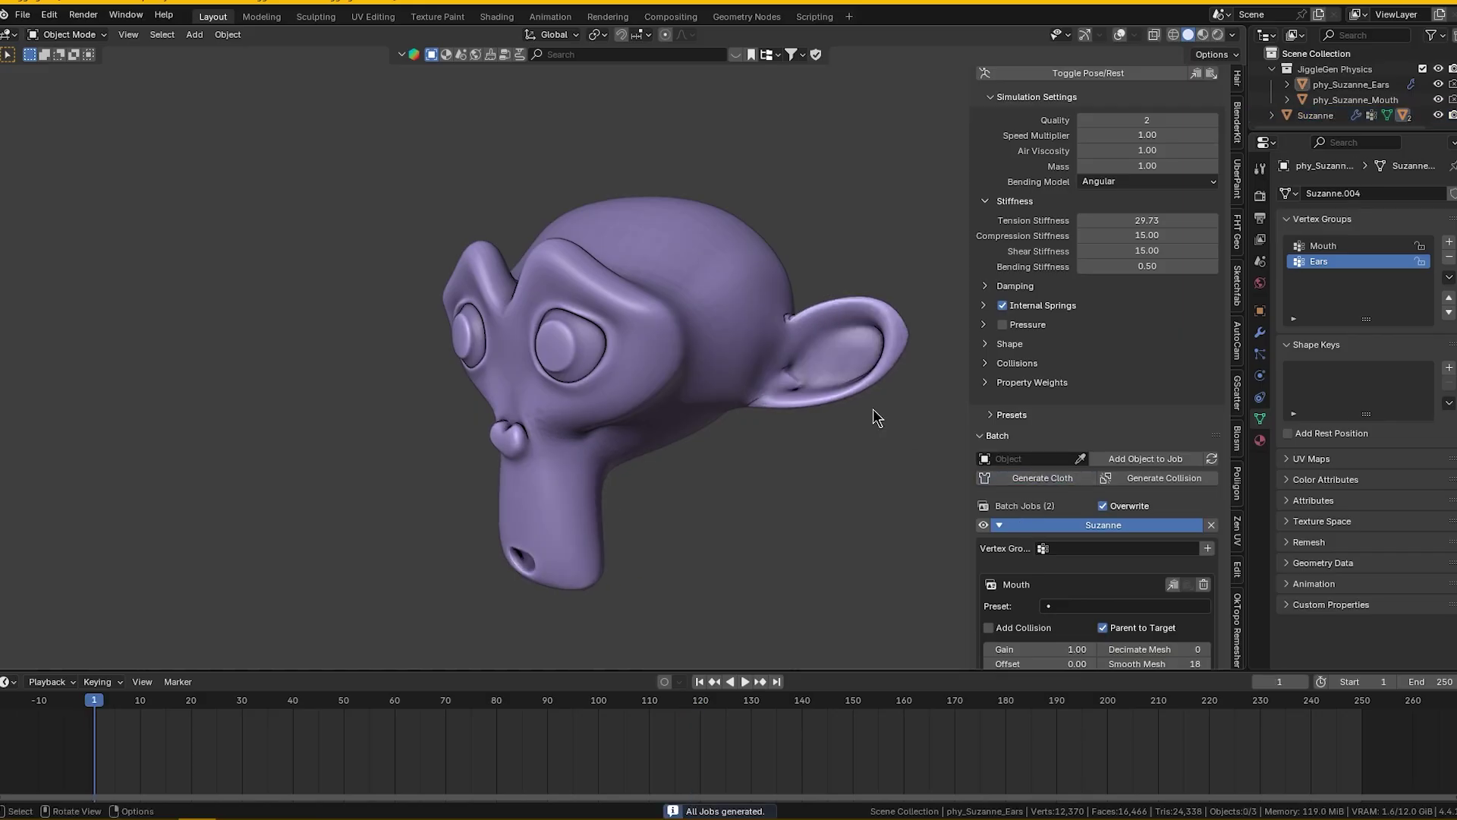
- Rotate Suzanne freely in trackball mode to test the jiggle with the new stiffness
key(r)
key(r)
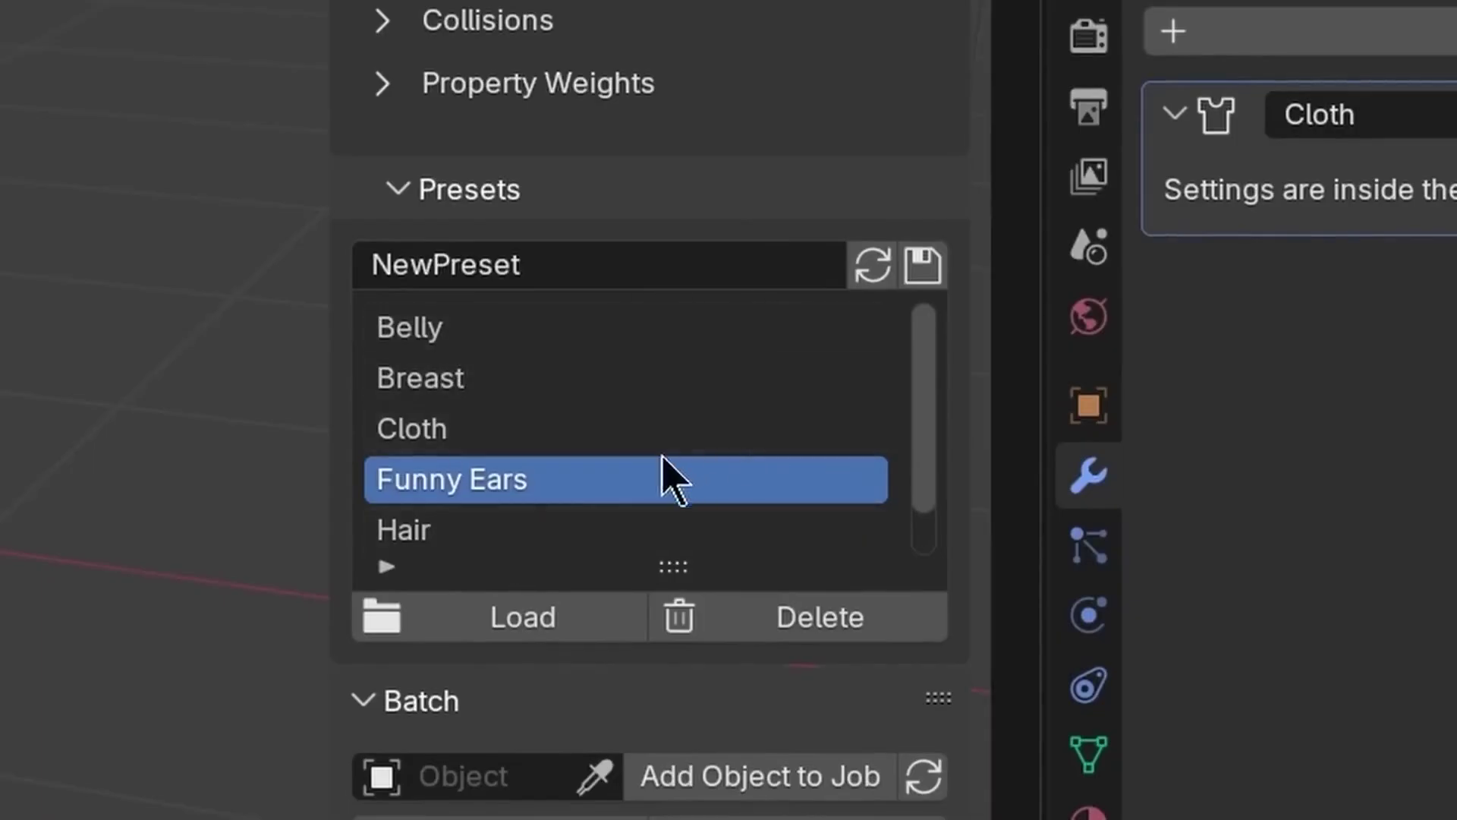
- Select the Cloth preset in the list of saved presets
click(540, 384)
click(544, 433)
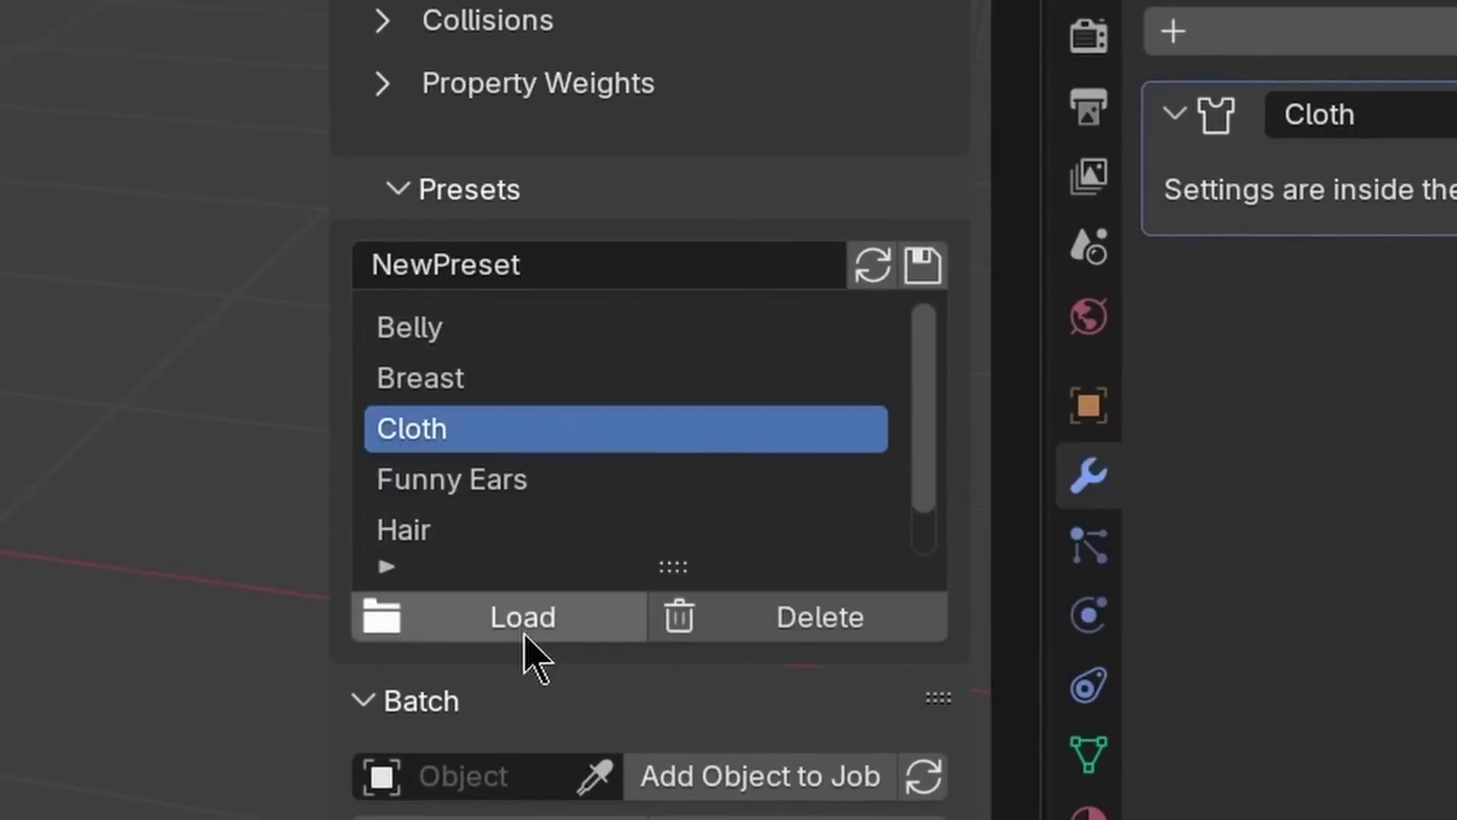
click(897, 325)
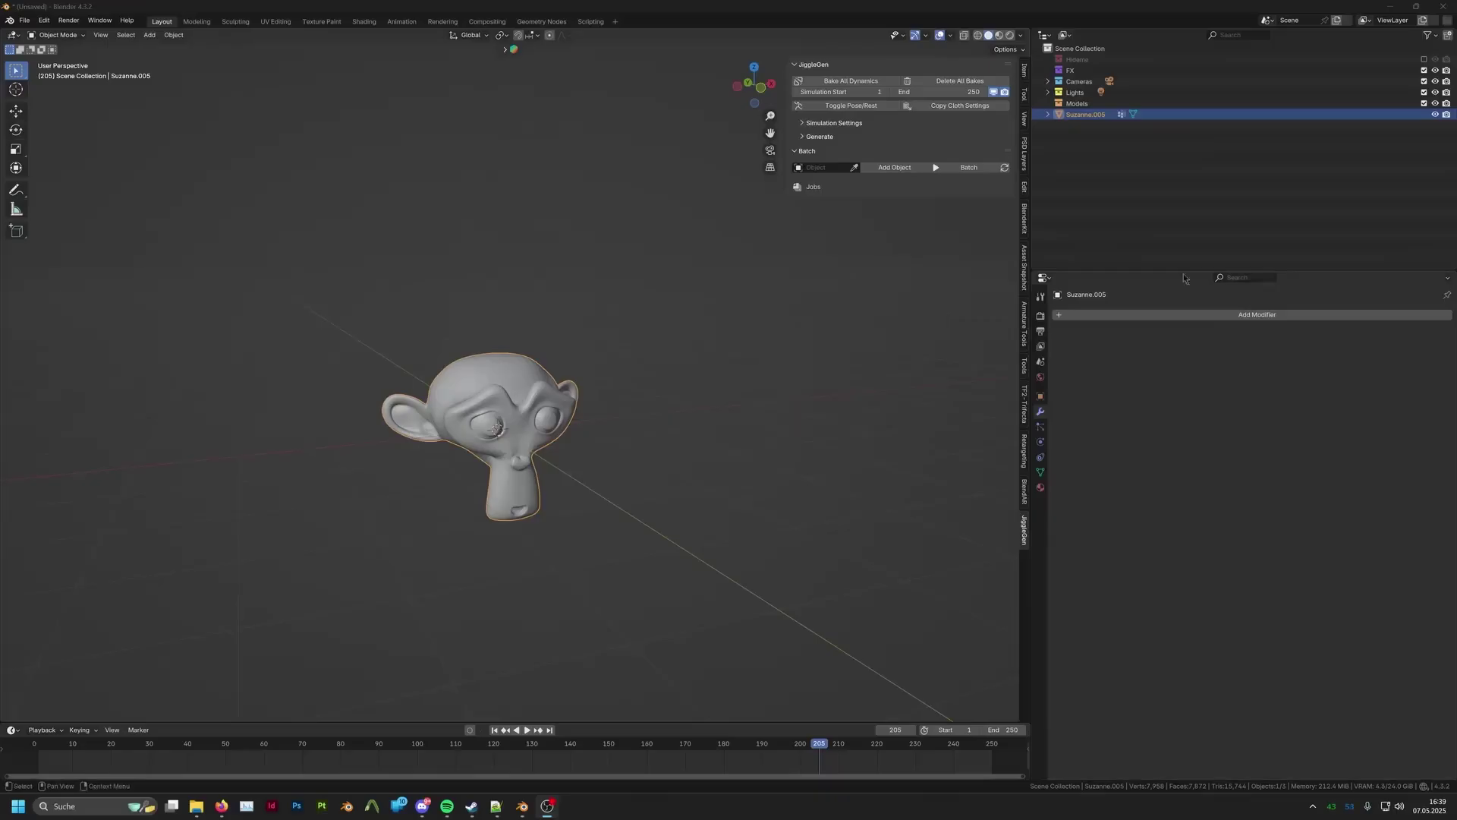
- Add the four Suzanne copies as jobs with a Group entry and the Breast preset, and run the batch
click(566, 211)
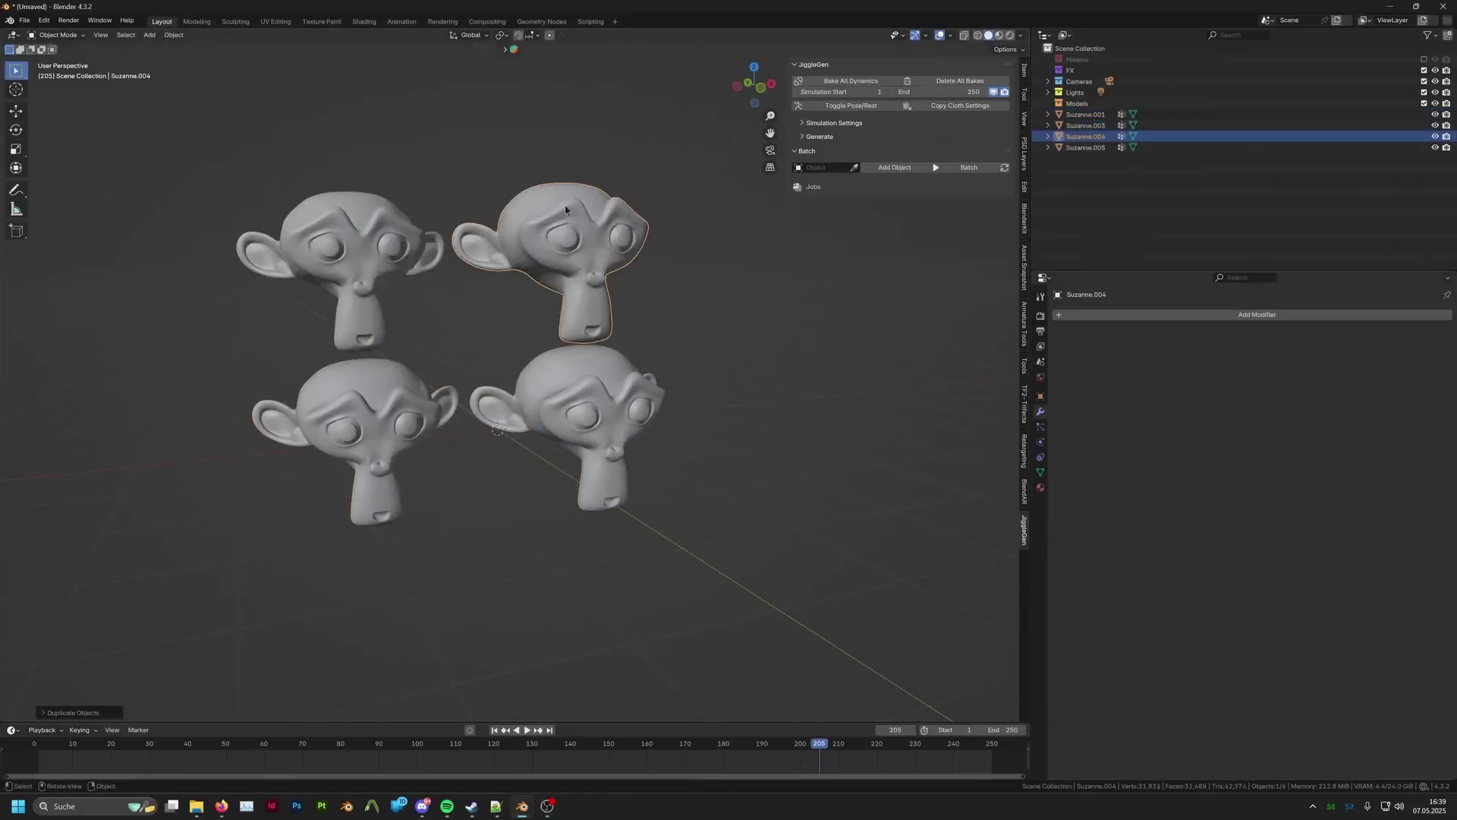
click(898, 166)
click(855, 274)
click(969, 167)
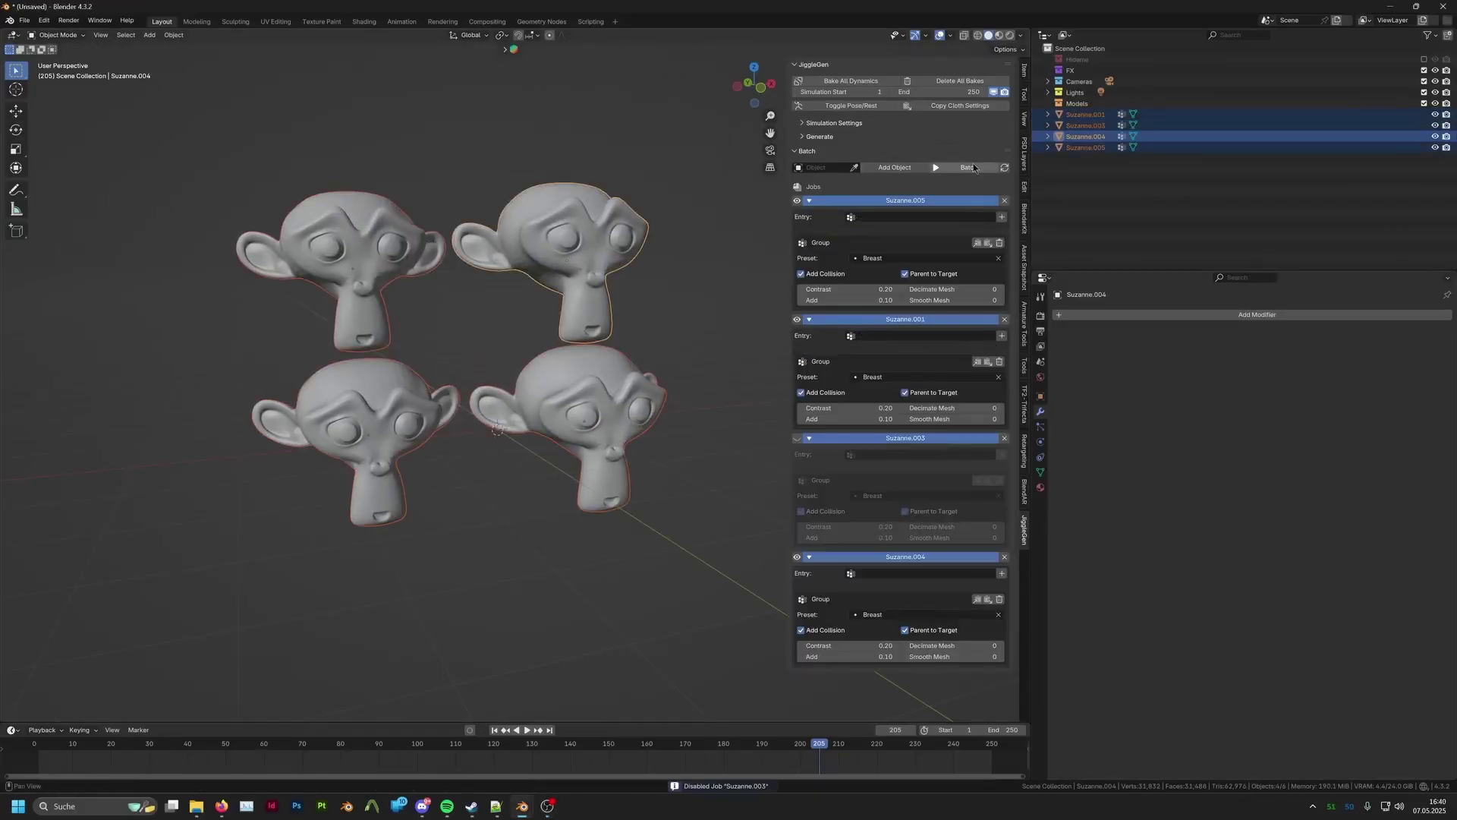
drag(588, 196, 607, 194)
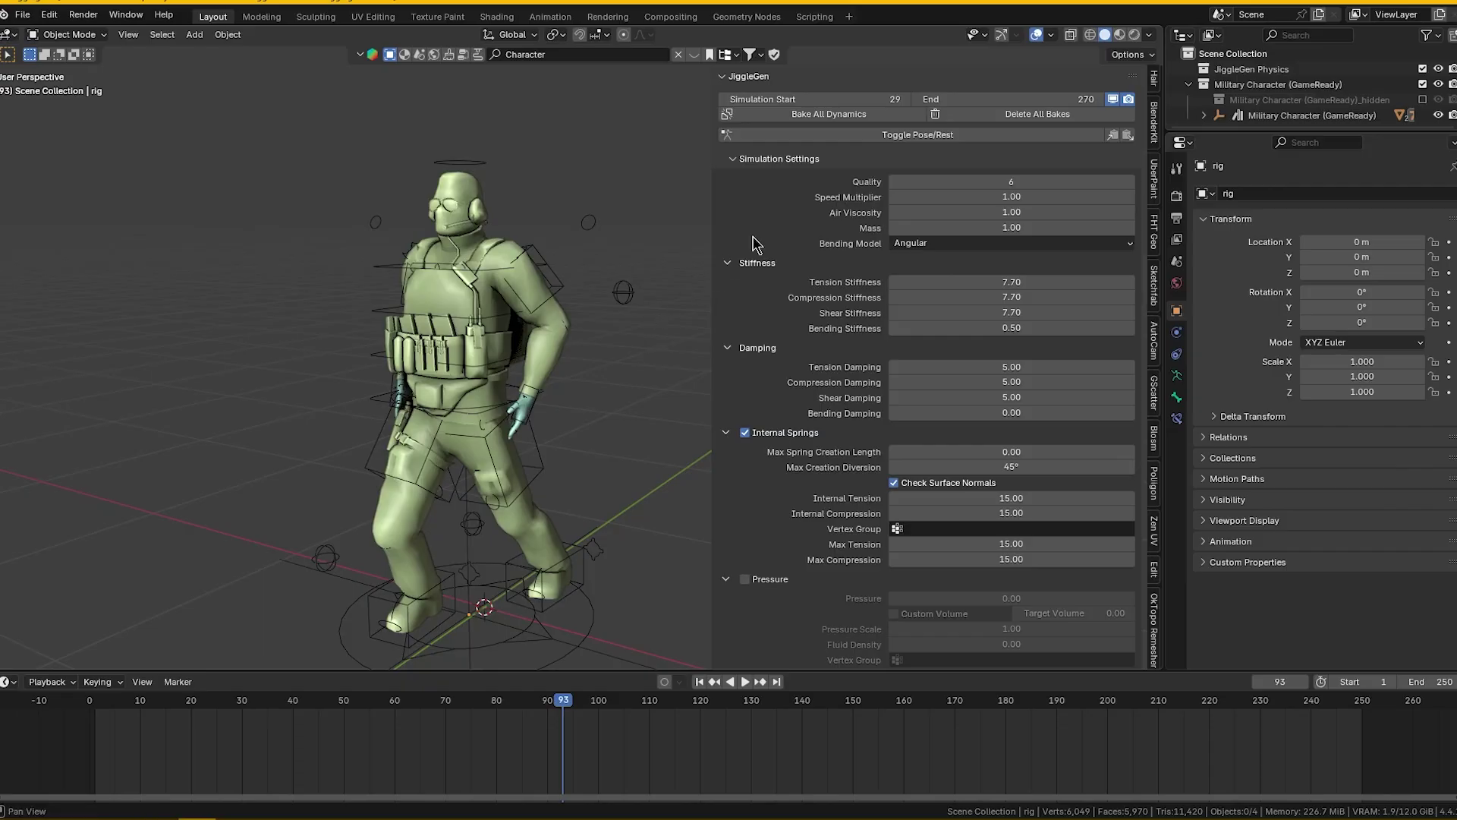
- Toggle the military character's rig between its pose and rest position, viewing the character from several angles
click(905, 134)
middle_drag(571, 186, 861, 165)
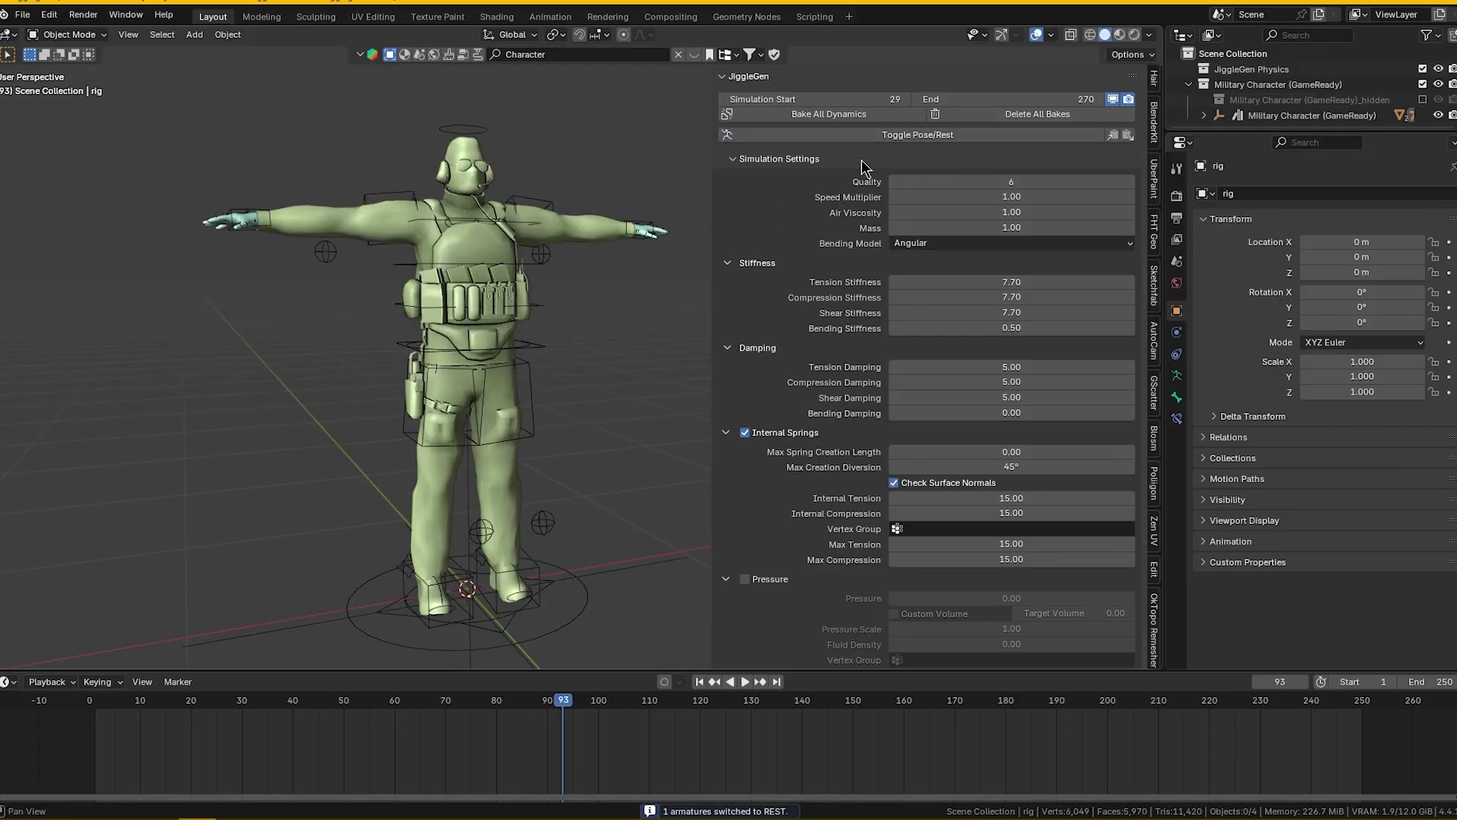
click(885, 137)
click(858, 135)
middle_drag(637, 250, 435, 255)
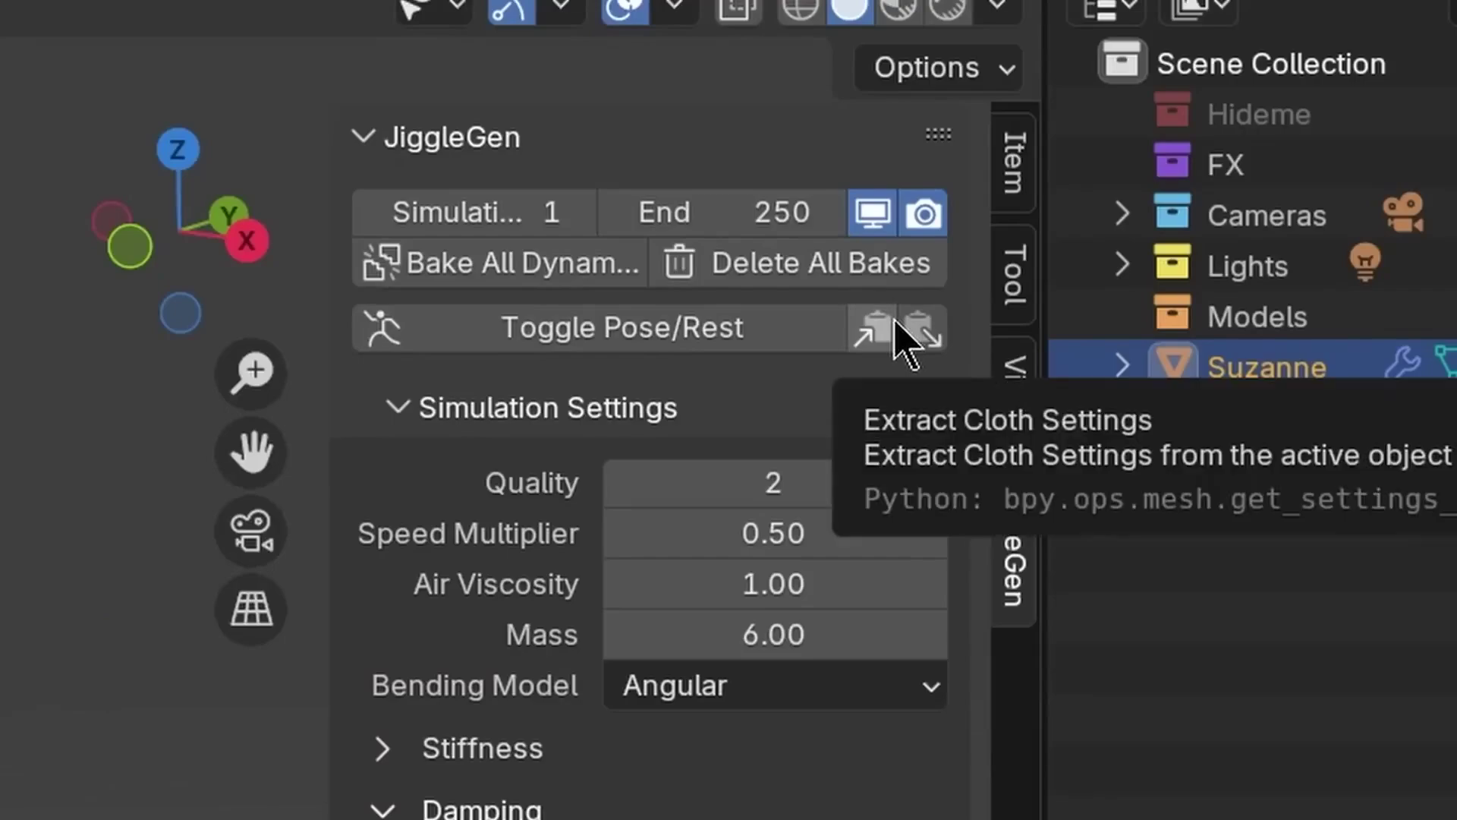
- Extract the cloth settings from the active Suzanne object
click(897, 323)
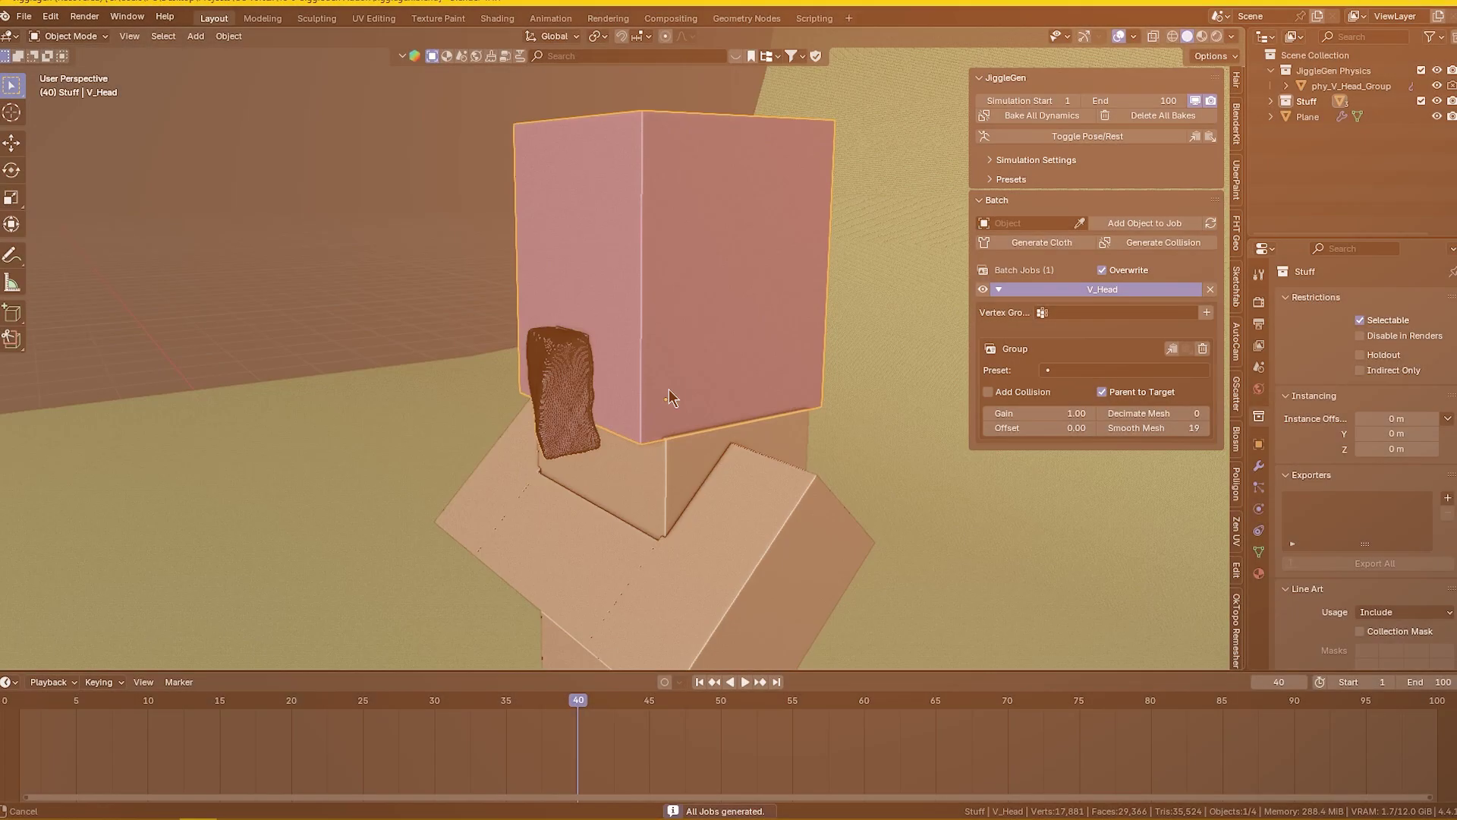
- Play the simulation, rotate the villager's head to test its nose, and switch the viewport to rendered shading
key(space)
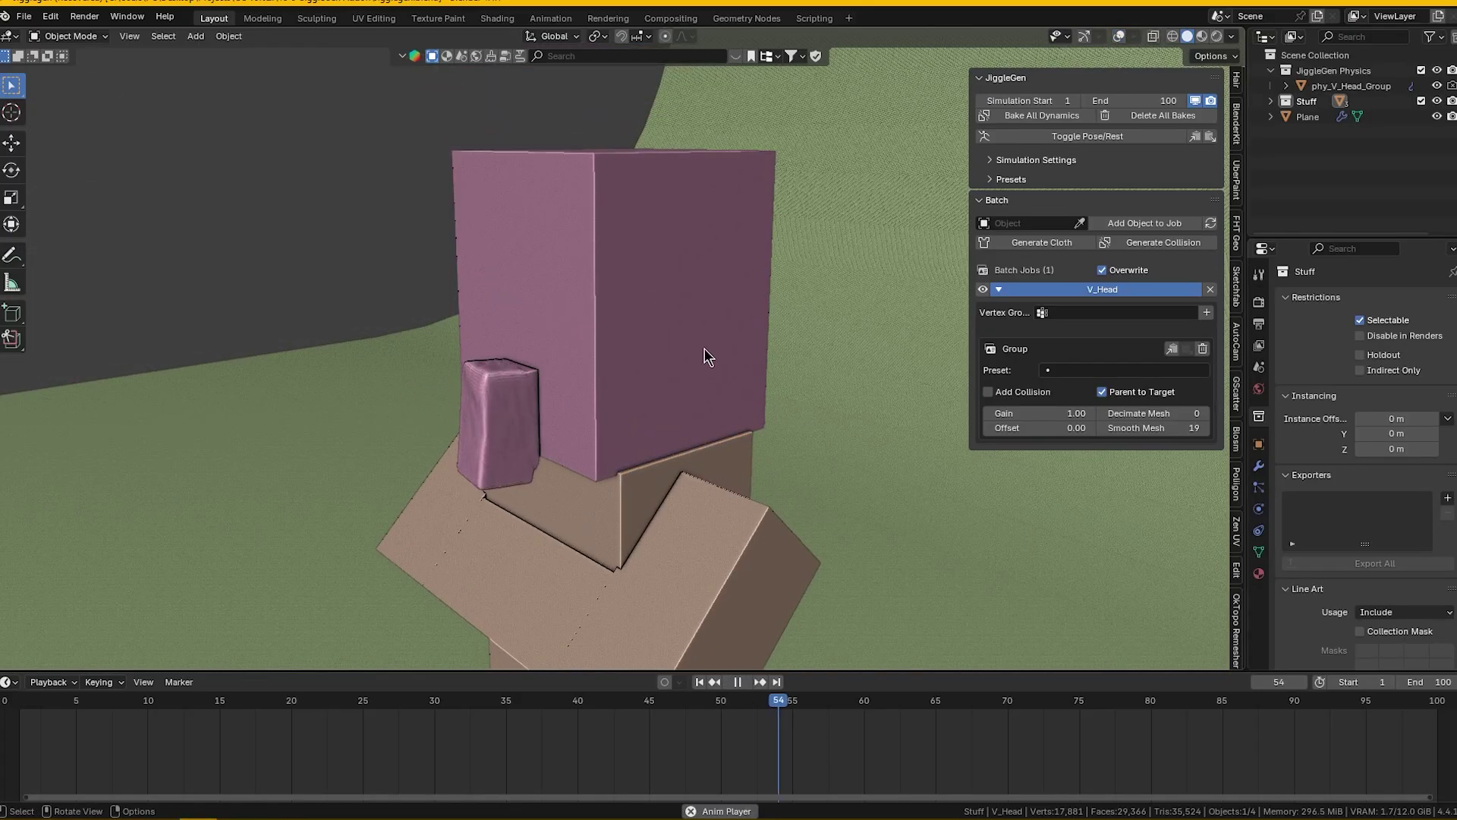
key(r)
key(z)
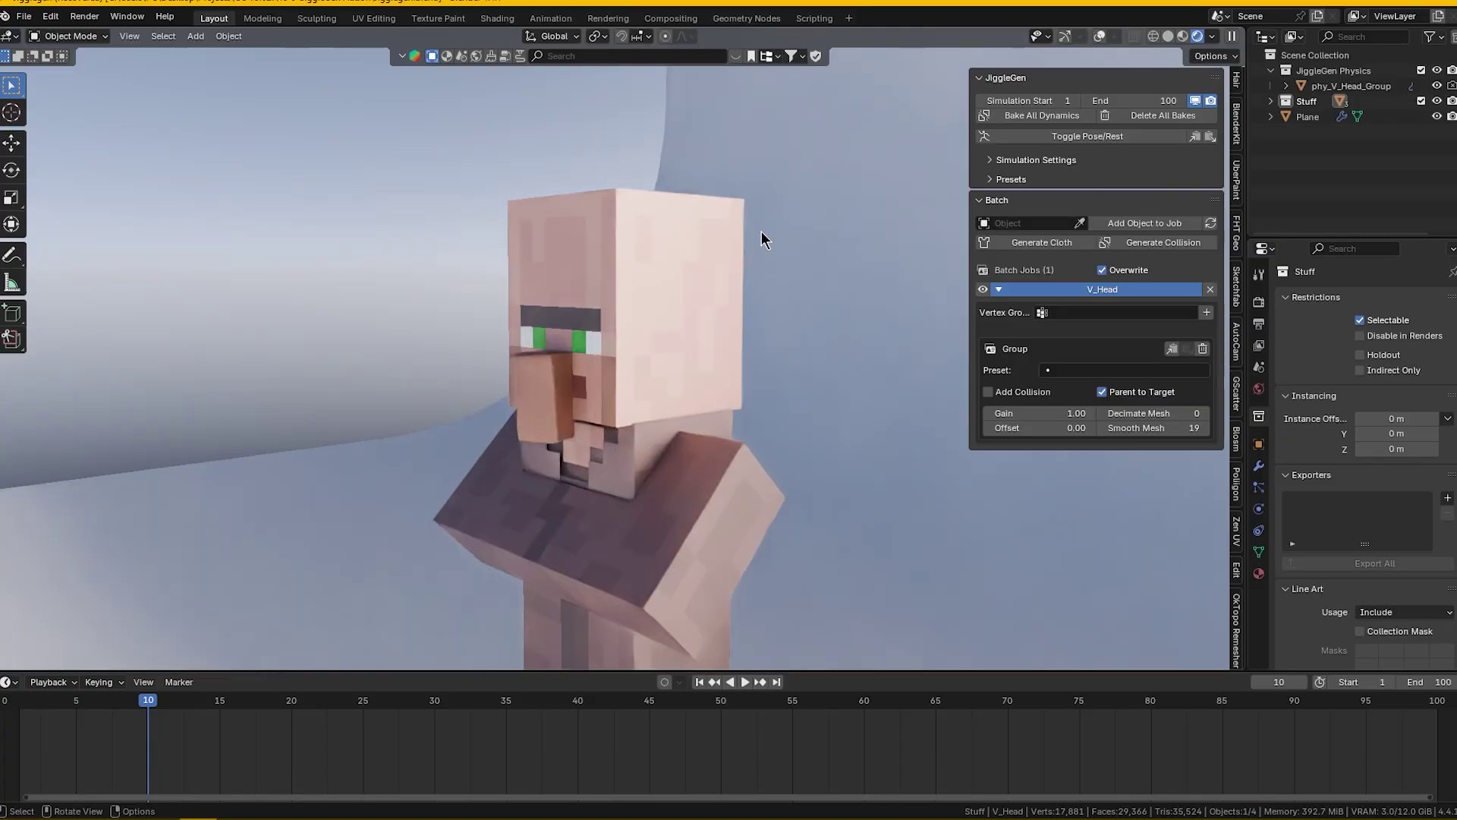
- Play the simulation and rotate the villager's head around the global Z axis to test the nose jiggle in rendered view
middle_drag(762, 239, 674, 311)
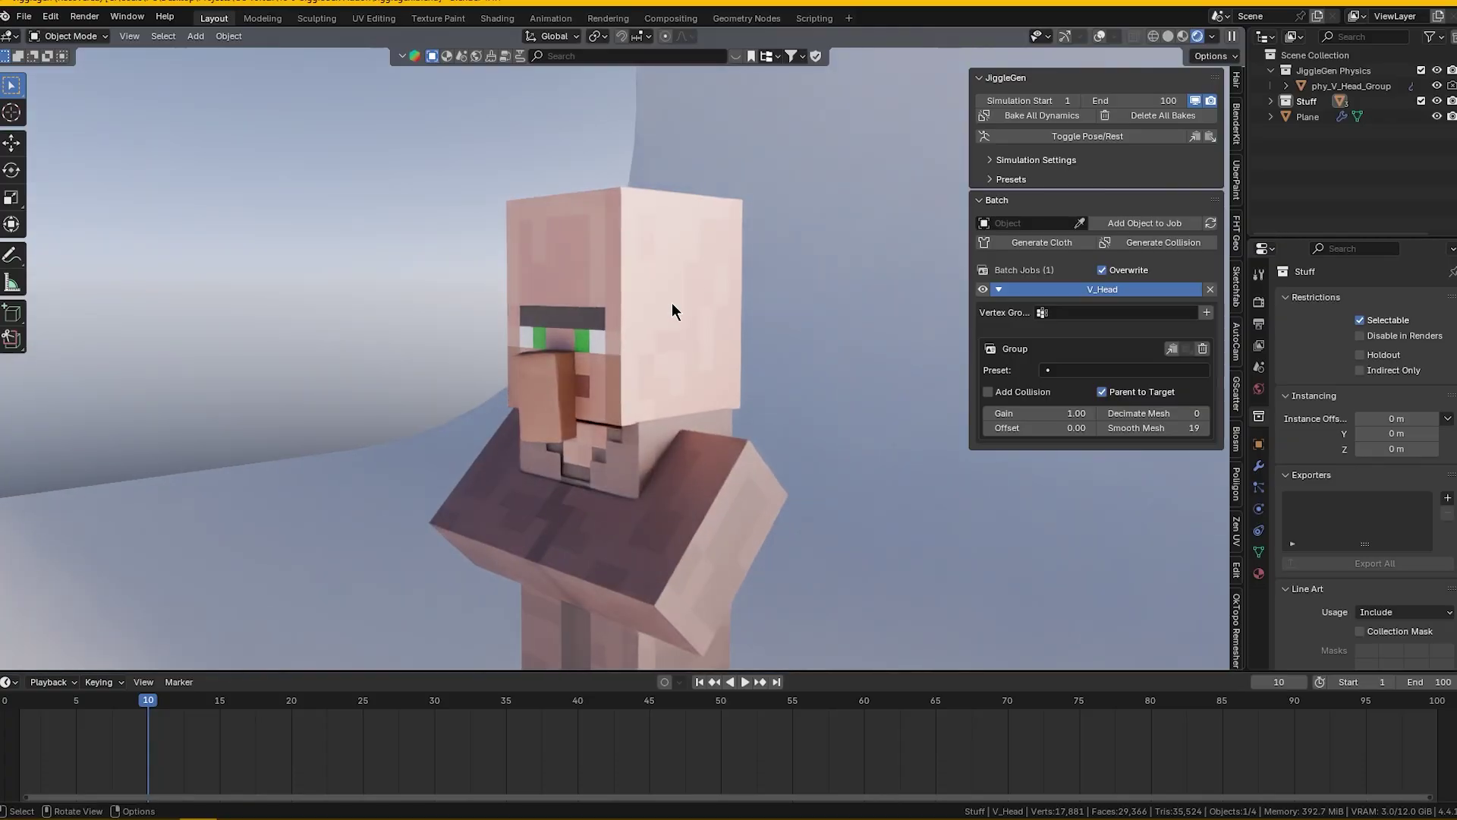
key(space)
key(r)
key(z)
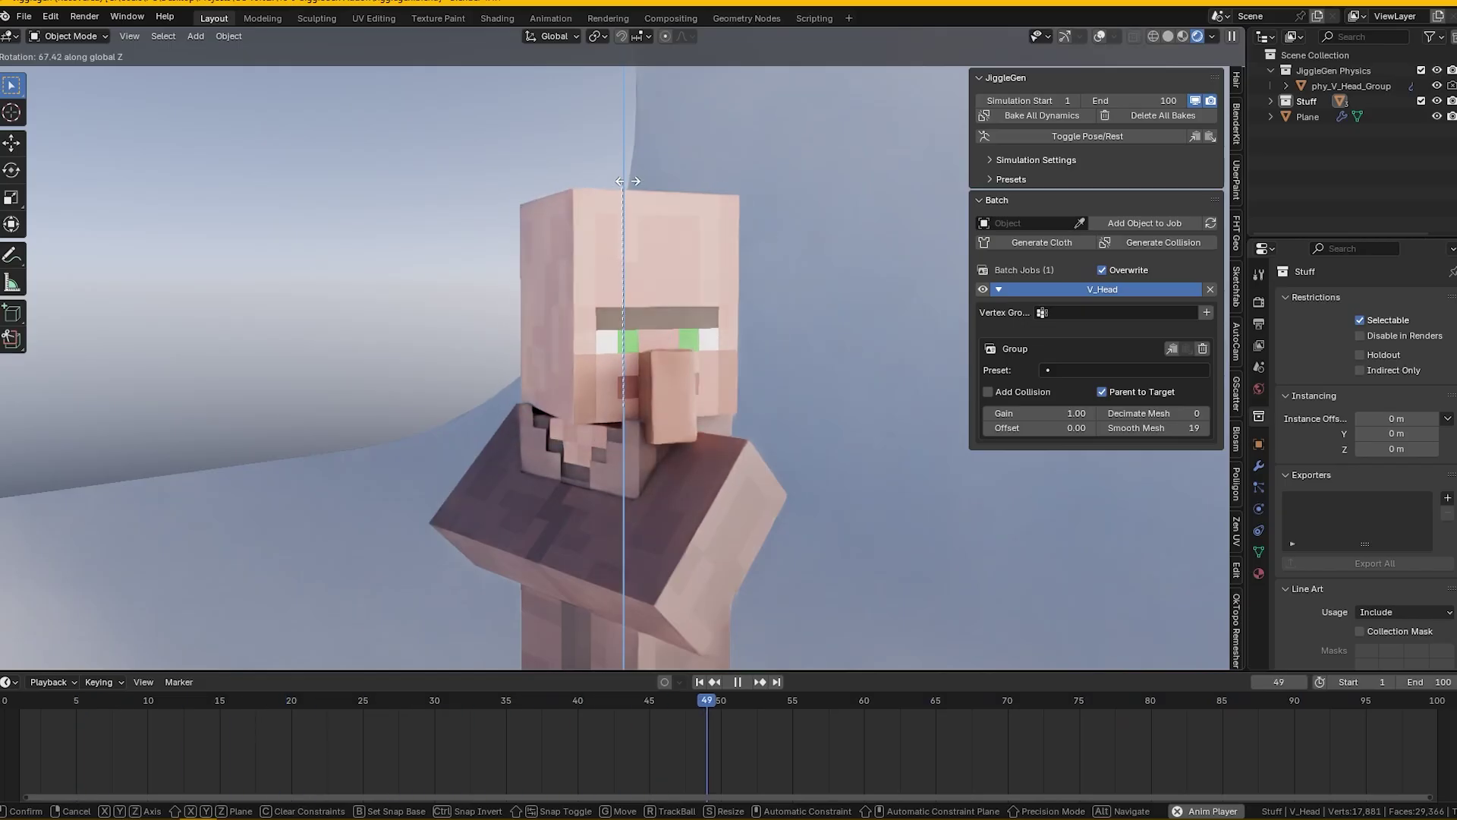
click(755, 367)
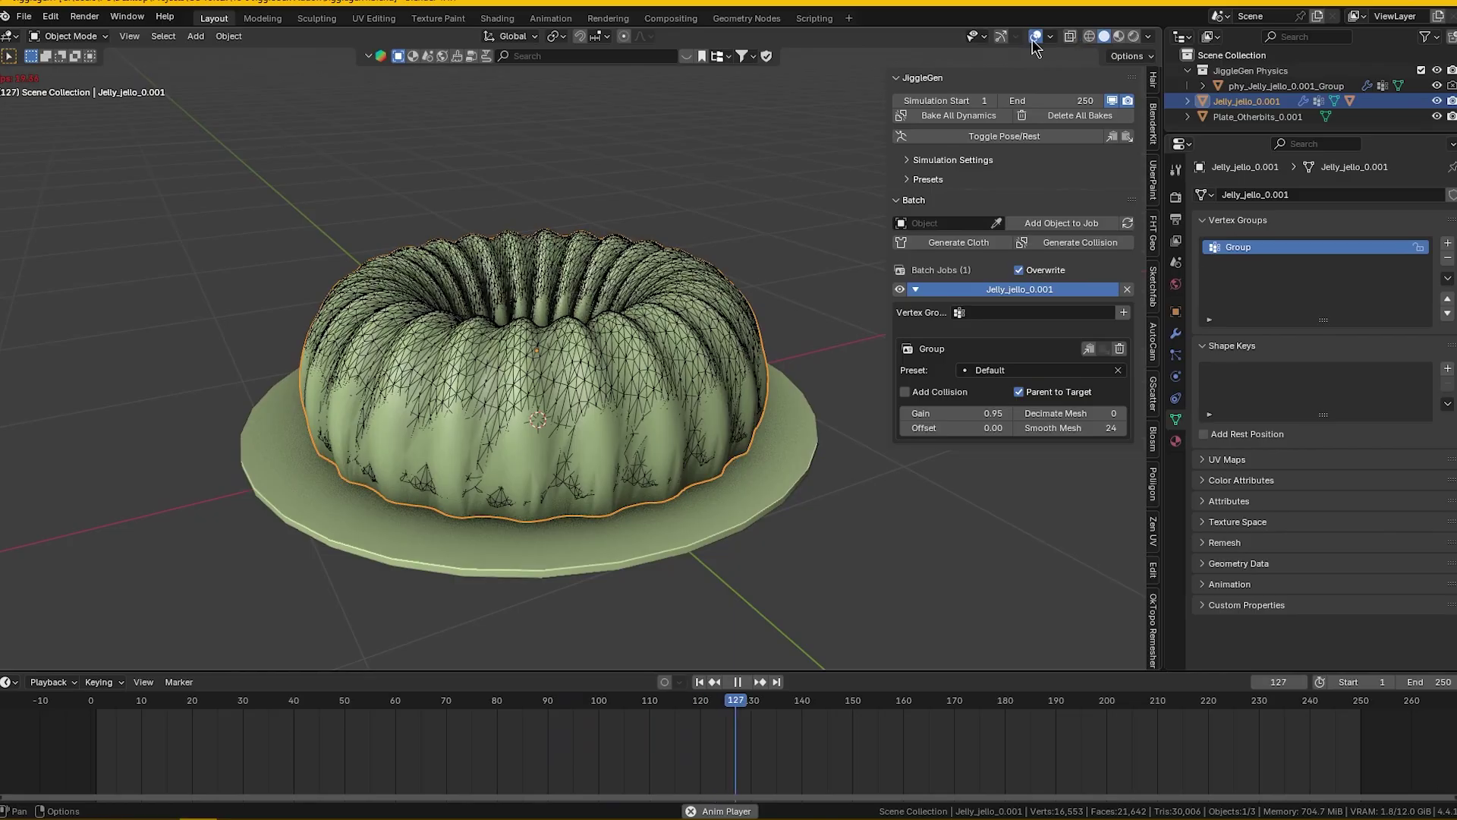
- Hide the viewport overlays and tumble the jelly together with its plate using trackball rotation while the simulation plays
click(1036, 38)
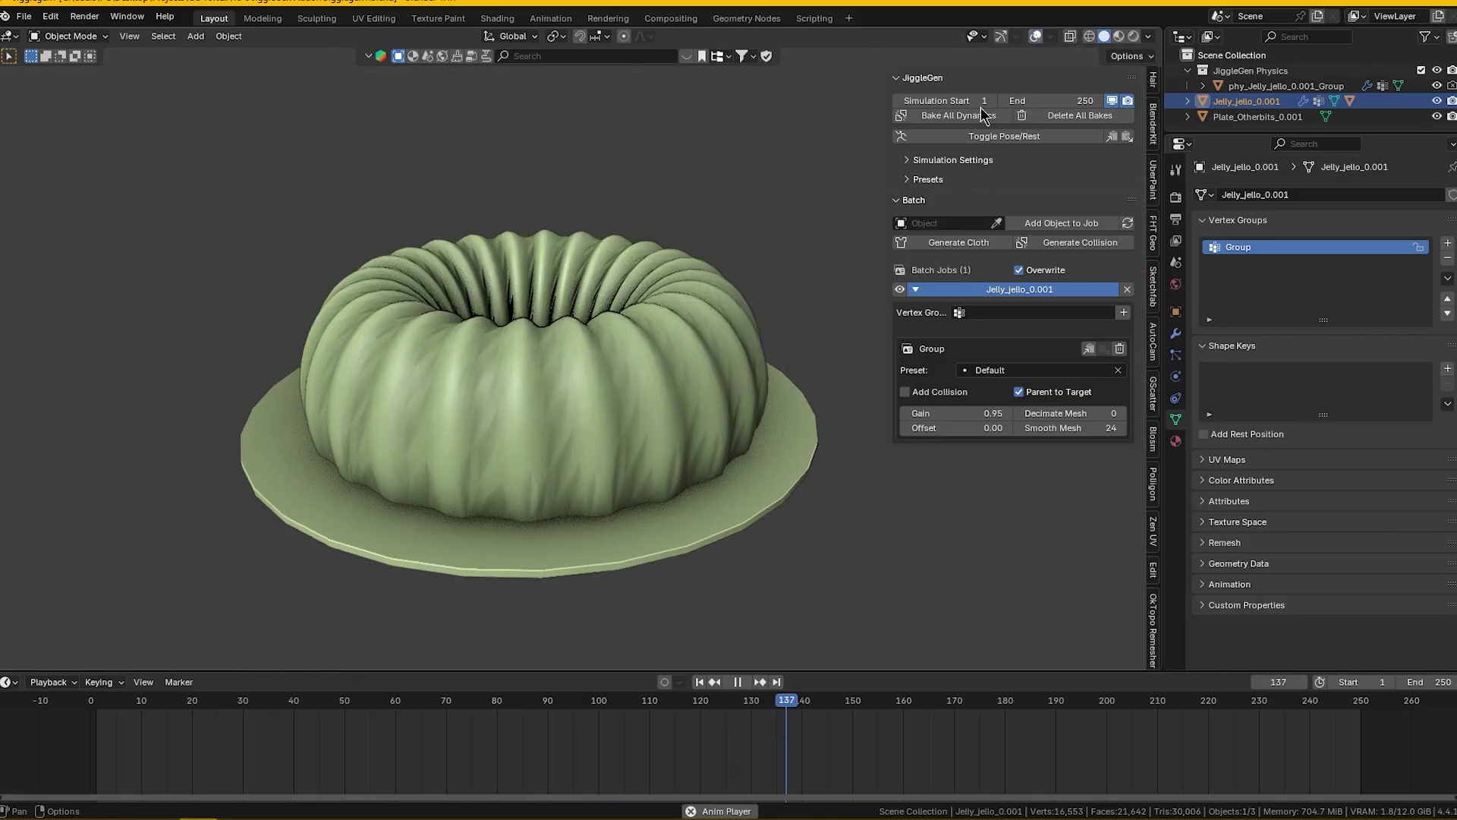
shift+click(718, 518)
scroll(737, 493, down, 3)
key(r)
key(r)
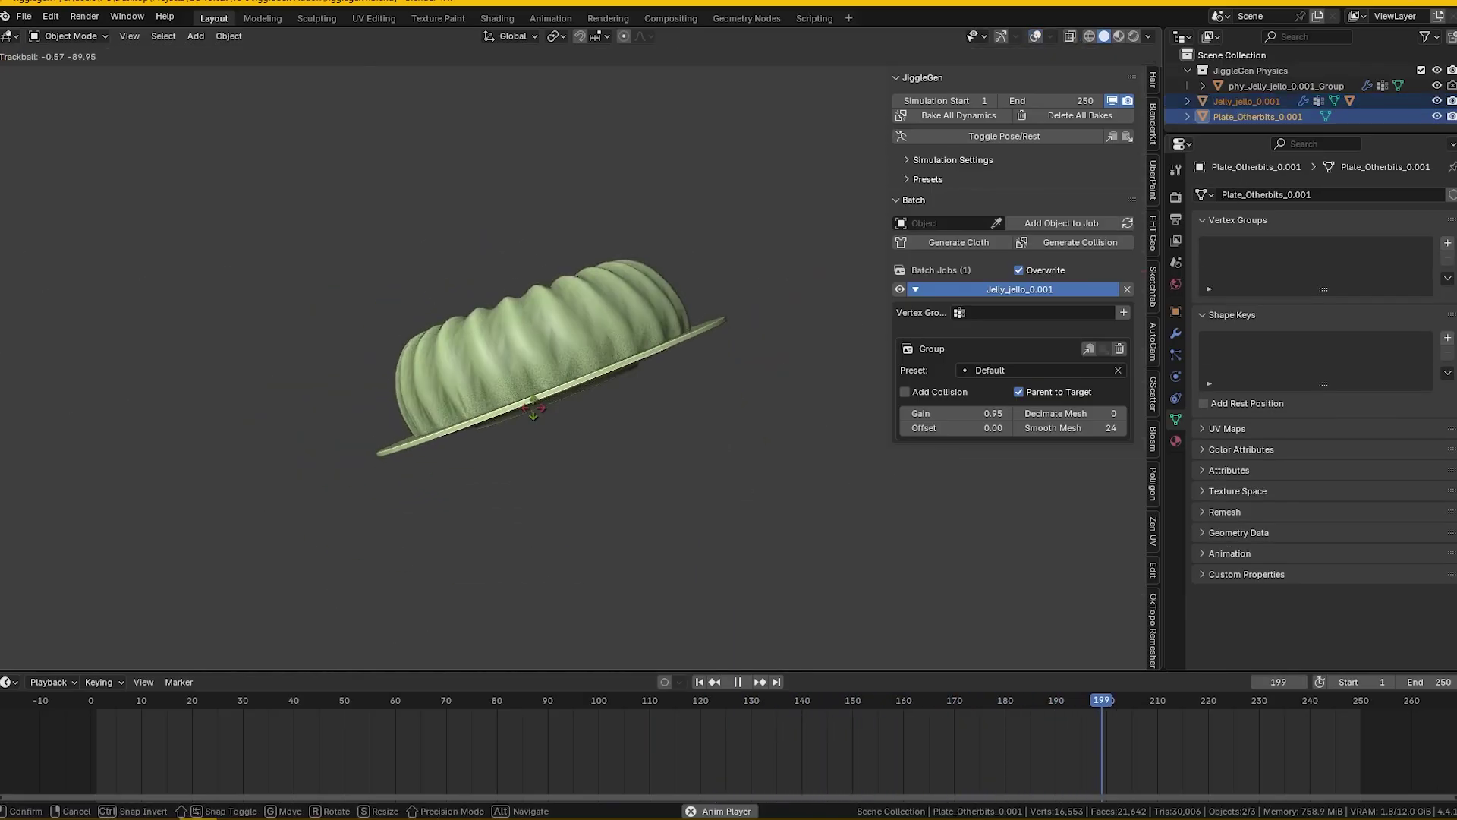
mouse_move(635, 439)
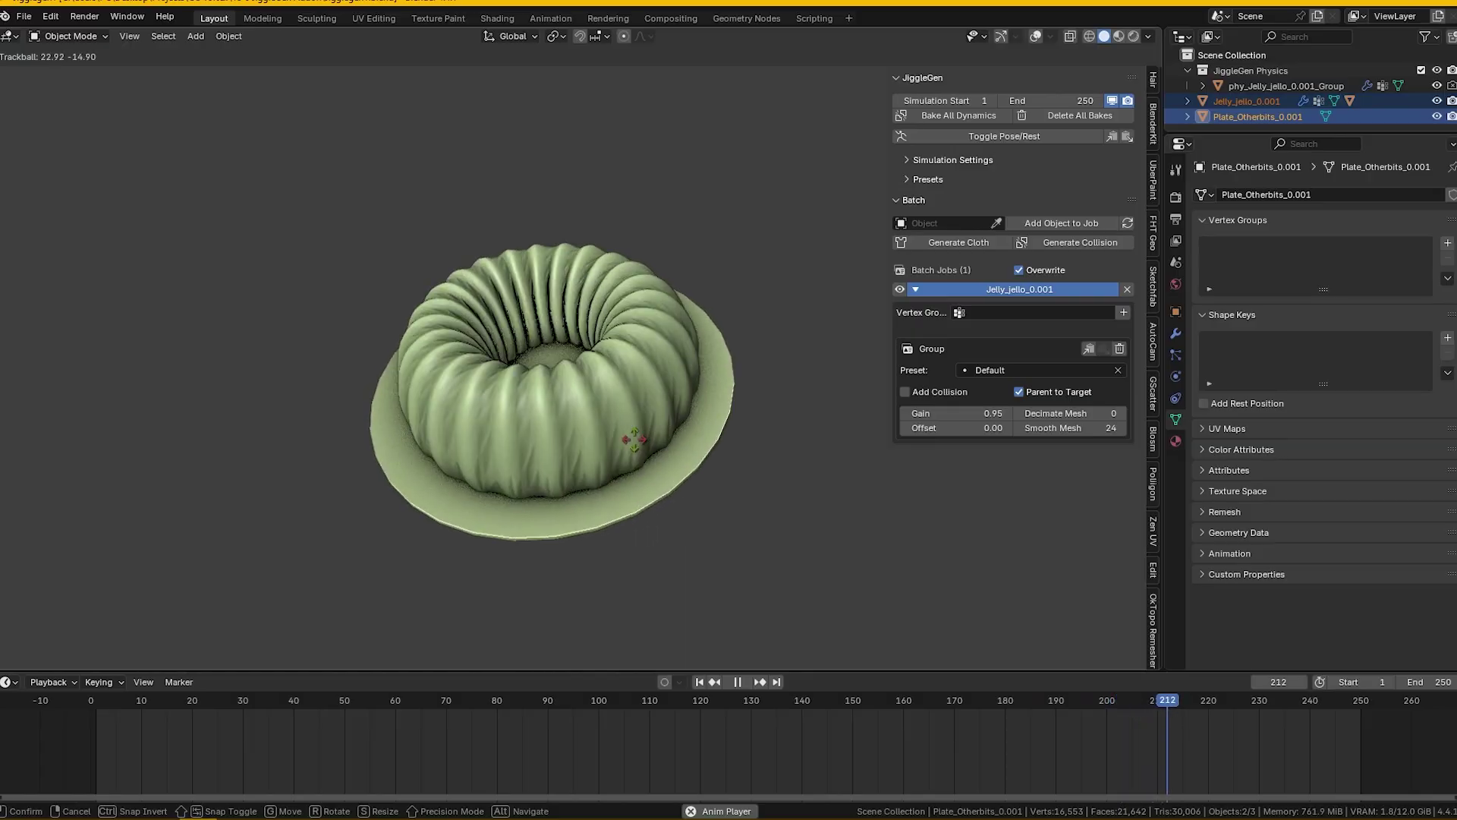
click(699, 429)
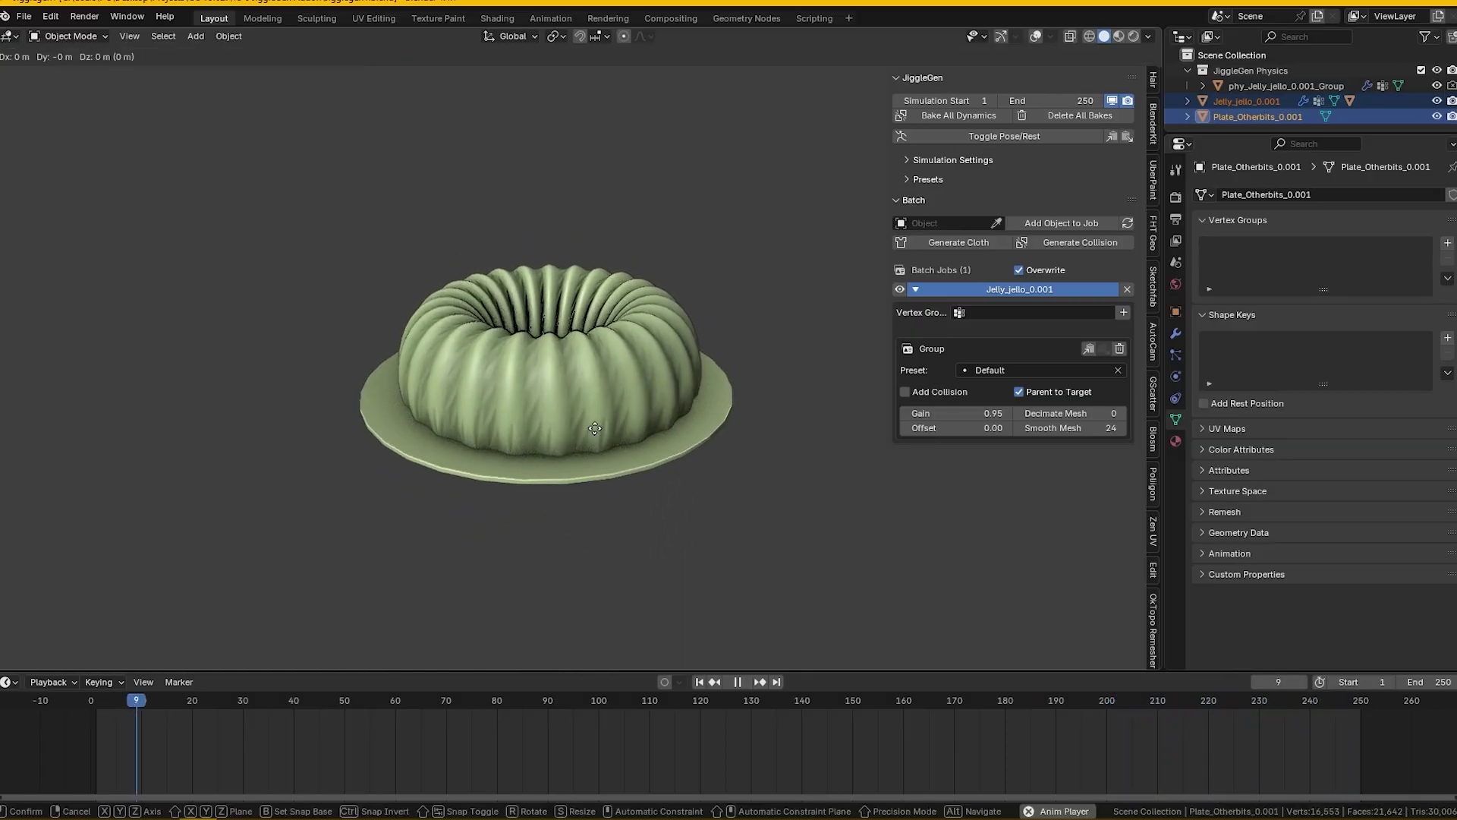
- Move the jelly and plate around with global Z locked, and move them up and down along global Z during playback
key(g)
key(shift+z)
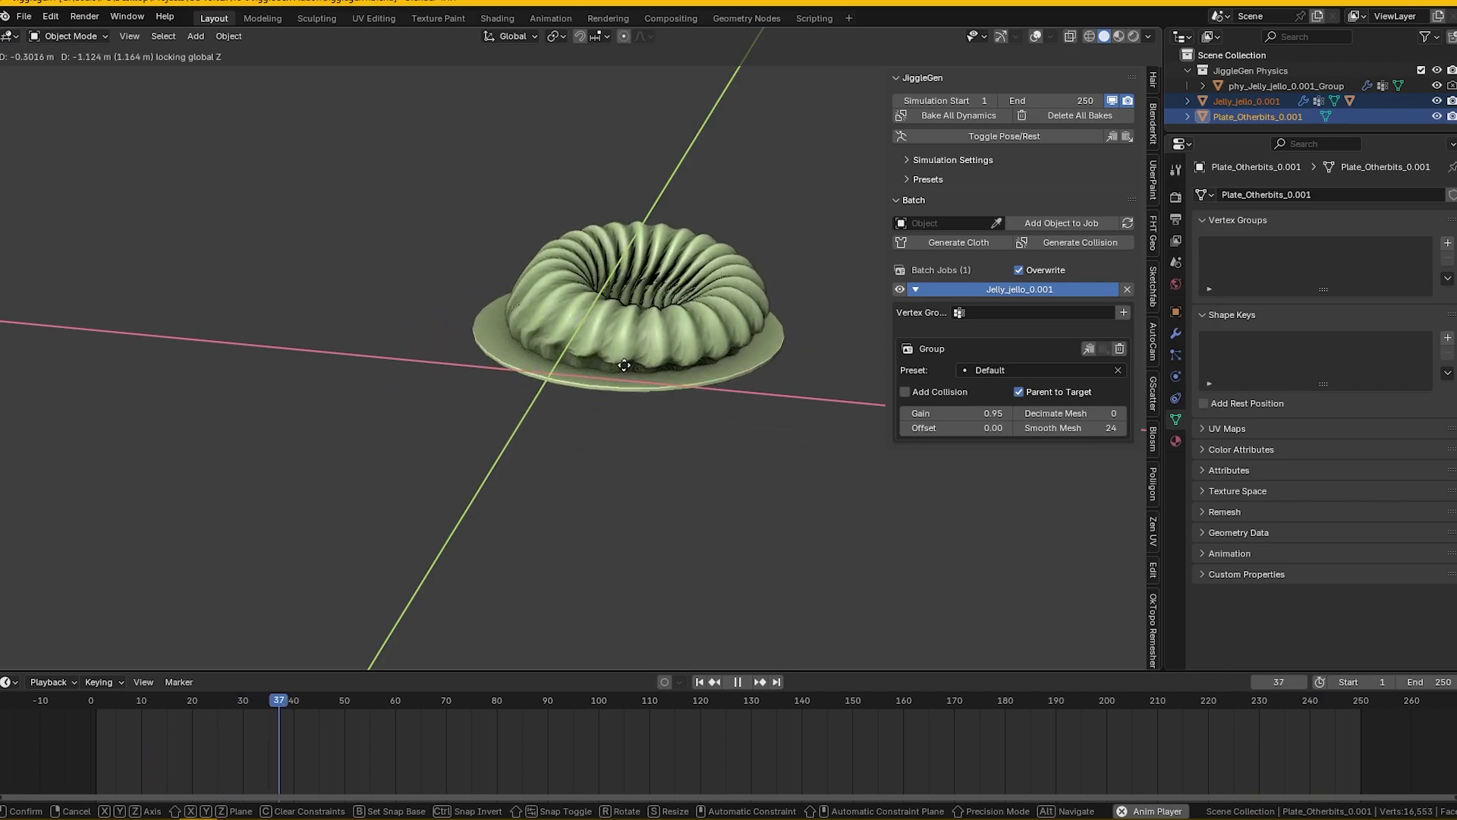
mouse_move(523, 472)
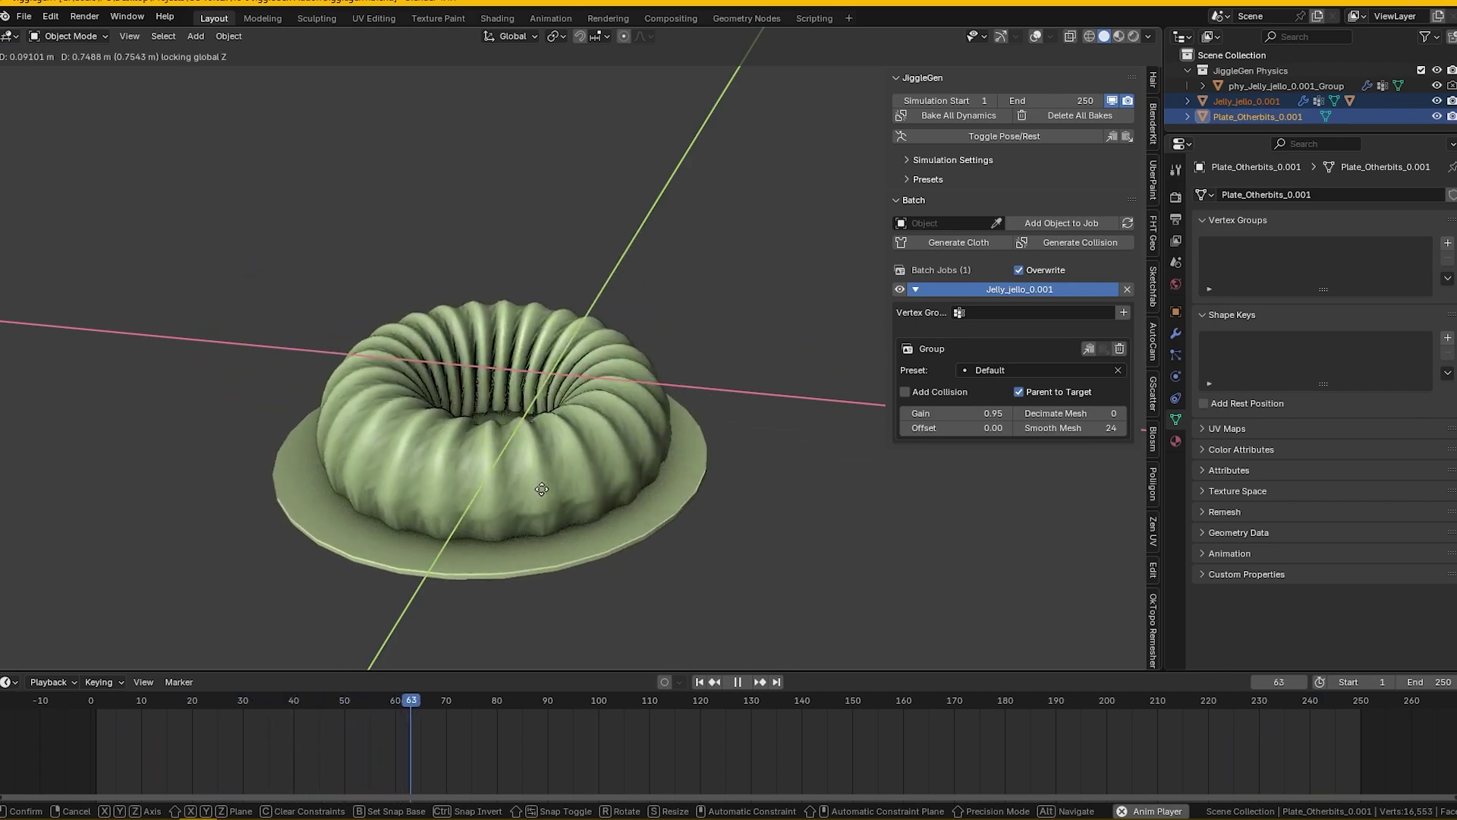
click(612, 472)
key(g)
key(z)
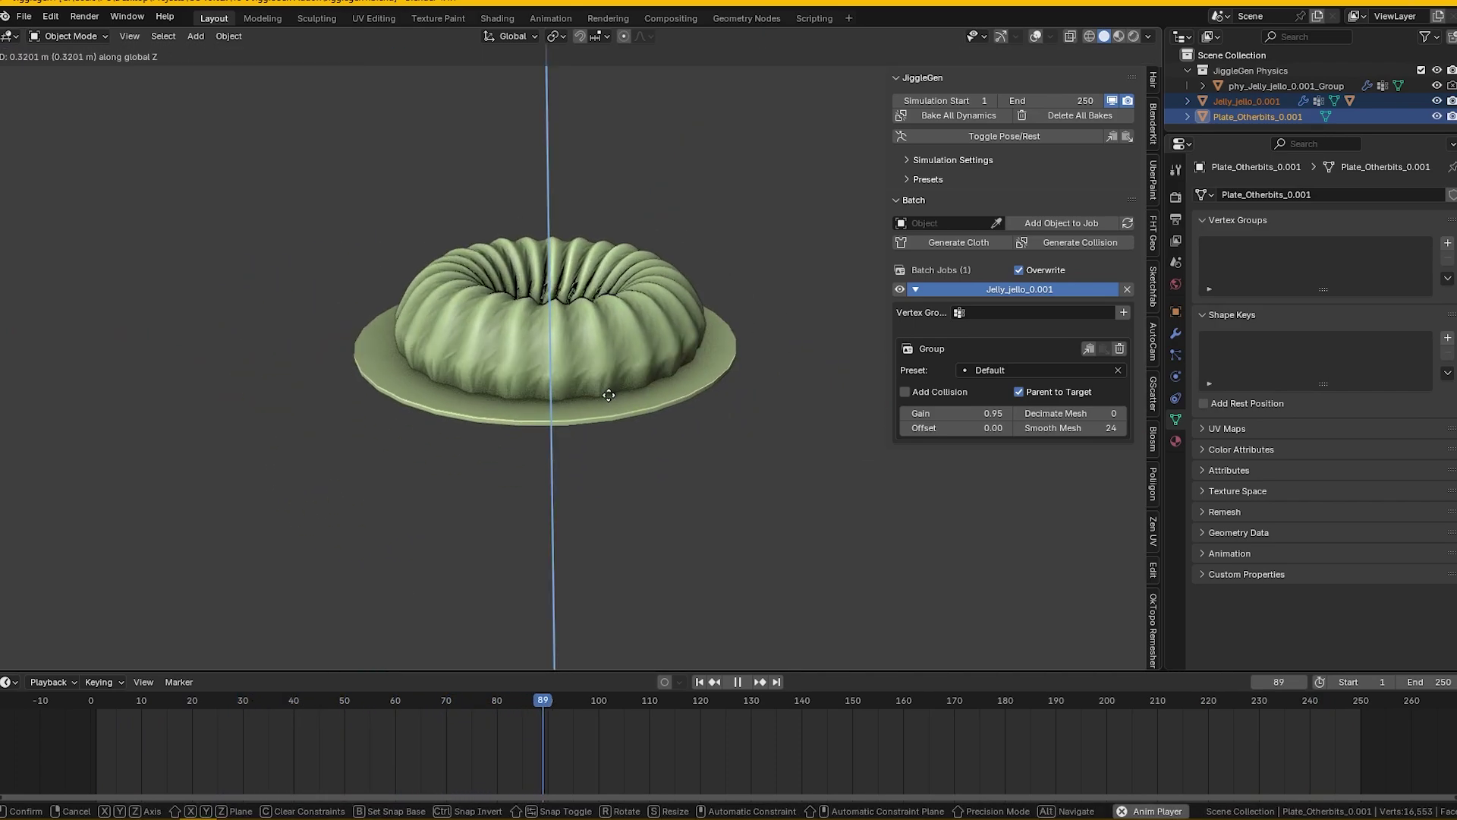